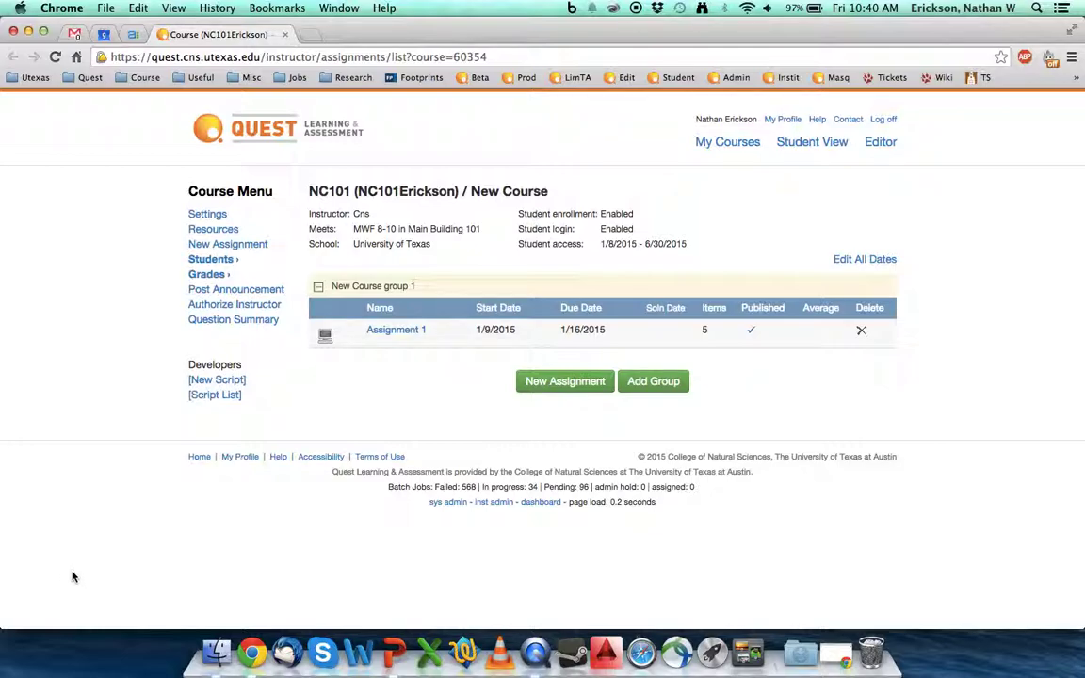
- Start a new assignment named "Learning Module 1" and set its type to Learning Module
{"action": "left_click", "coordinate": [549, 382]}
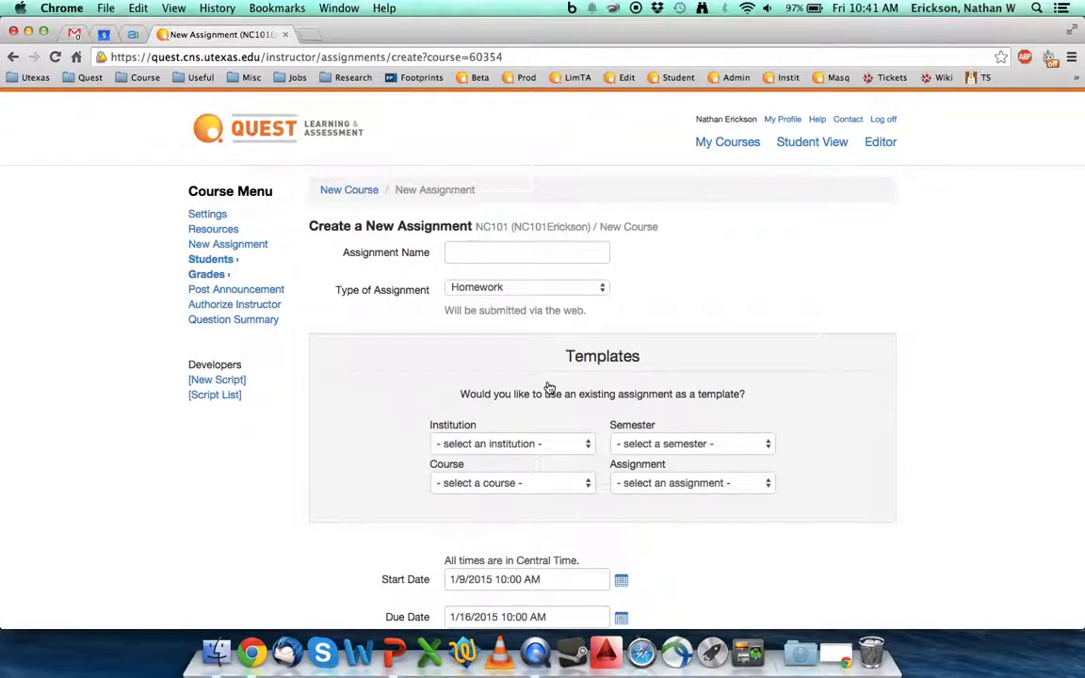
{"action": "left_click", "coordinate": [474, 254]}
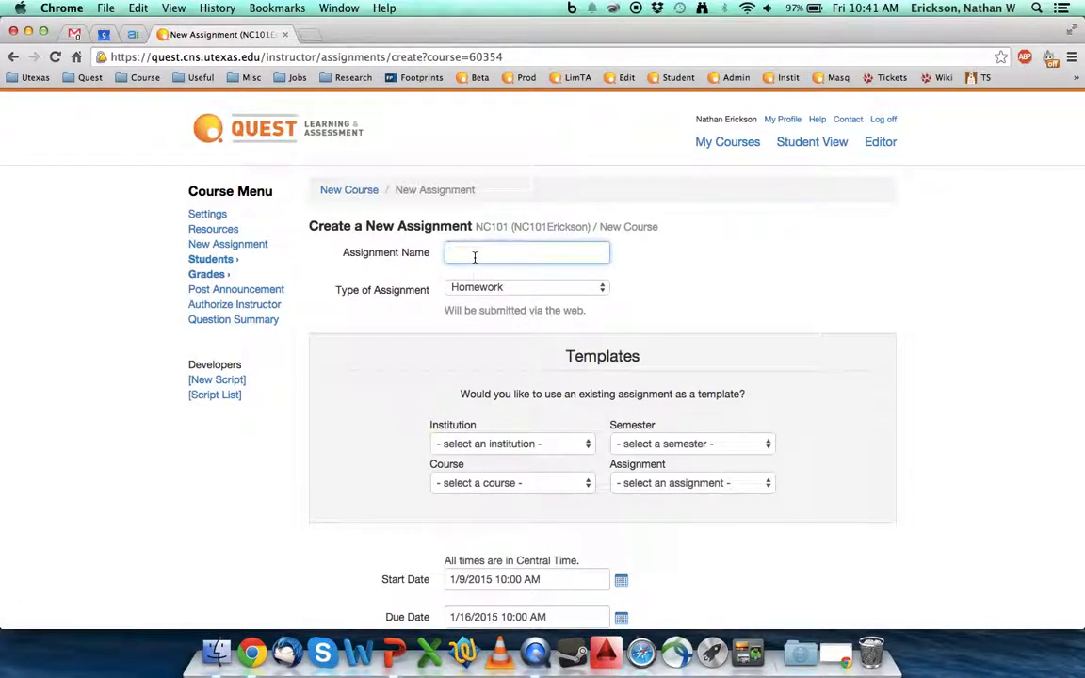
{"action": "type", "text": "Learning Module 1"}
{"action": "left_click", "coordinate": [478, 288]}
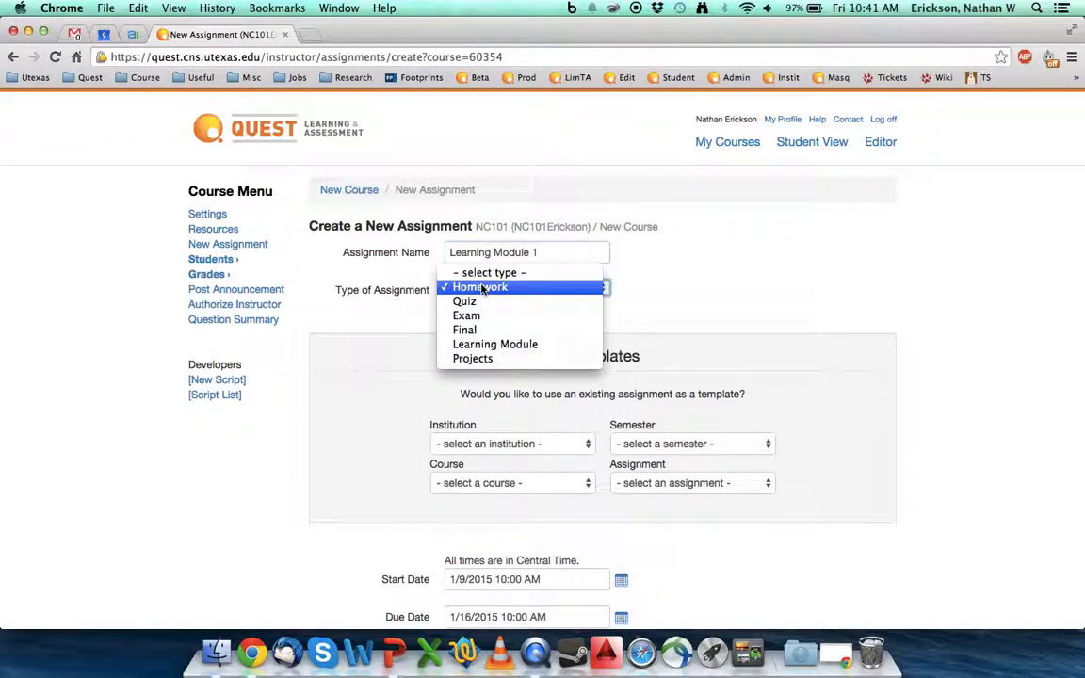
{"action": "left_click", "coordinate": [494, 344]}
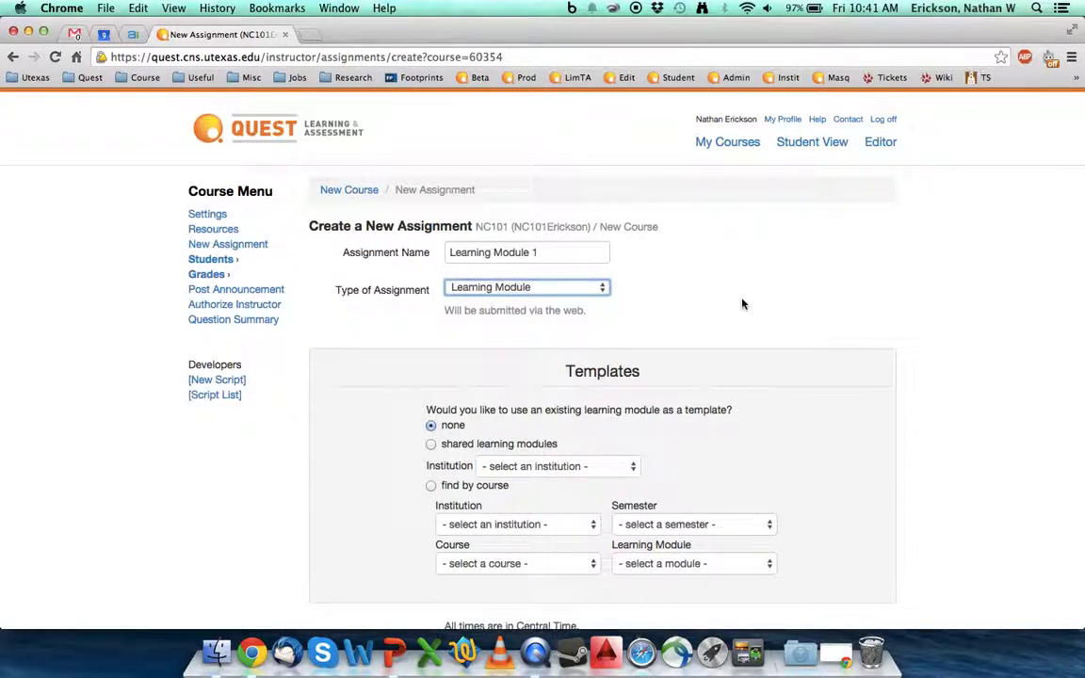
- Copy the start date, 1/9/2015 10:00 AM, into the Solutions Available date
{"action": "scroll", "coordinate": [742, 303], "scroll_direction": "down", "scroll_amount": 2}
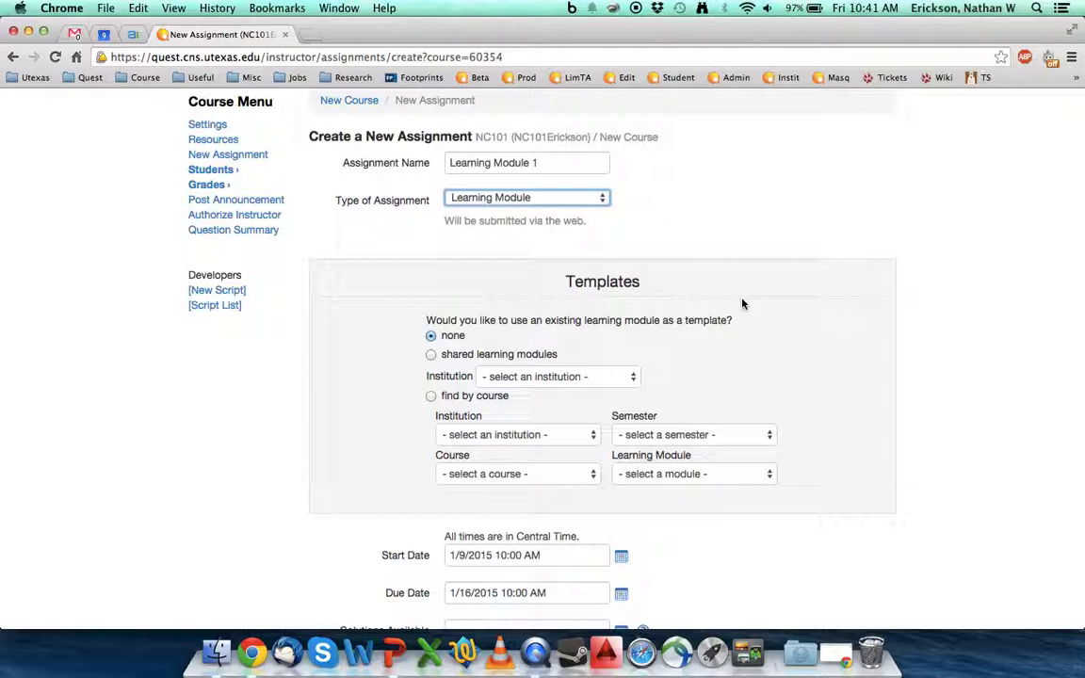
{"action": "scroll", "coordinate": [742, 303], "scroll_direction": "down", "scroll_amount": 2}
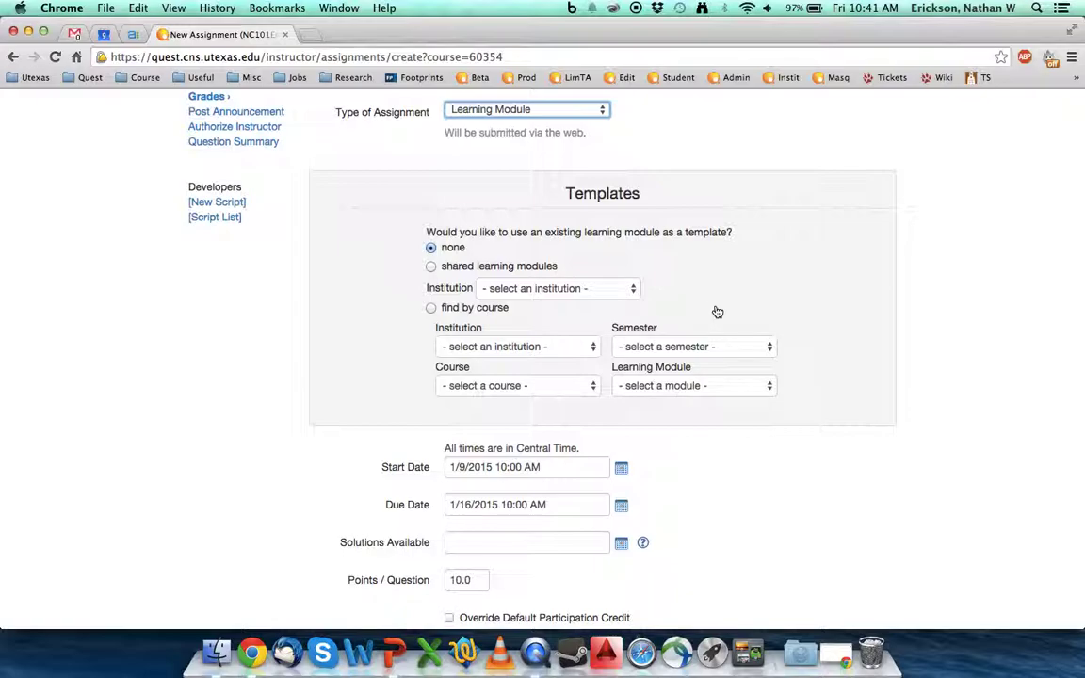
{"action": "scroll", "coordinate": [717, 312], "scroll_direction": "down", "scroll_amount": 5}
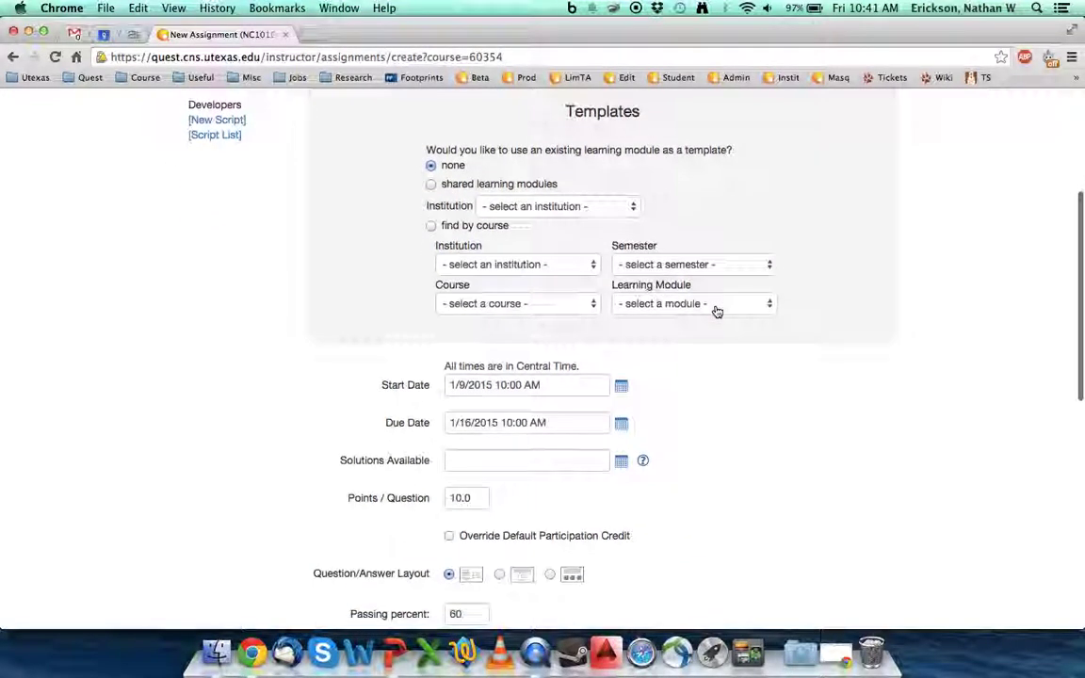
{"action": "scroll", "coordinate": [716, 311], "scroll_direction": "down", "scroll_amount": 5}
{"action": "scroll", "coordinate": [692, 359], "scroll_direction": "up", "scroll_amount": 2}
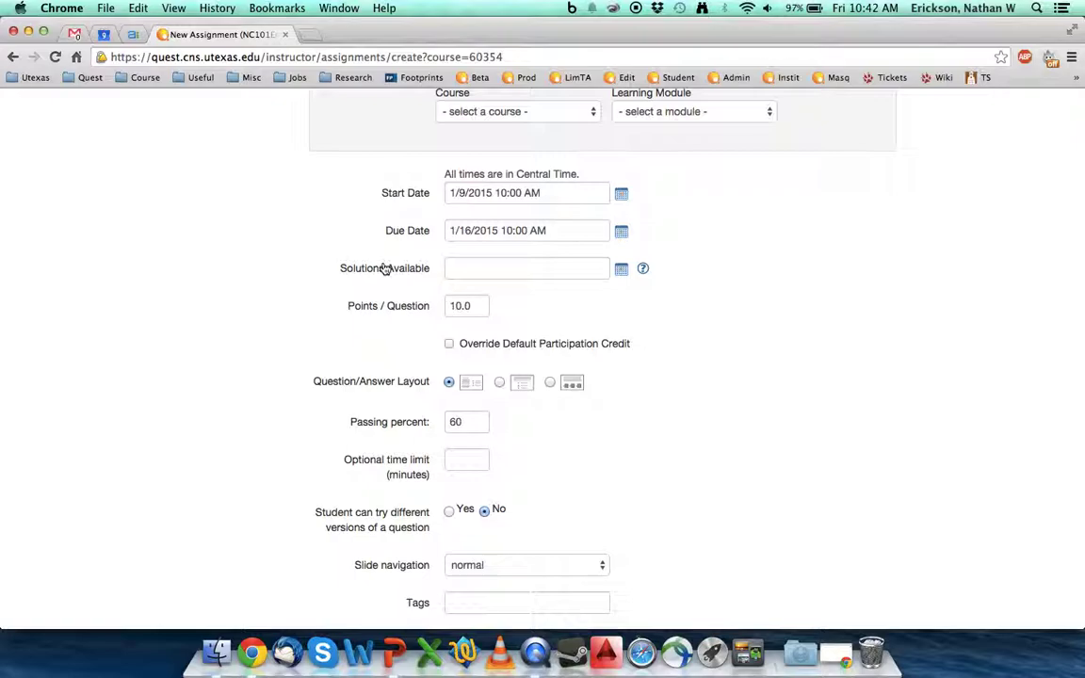
{"action": "left_click_drag", "start_coordinate": [562, 193], "coordinate": [415, 193]}
{"action": "key", "text": "super+c"}
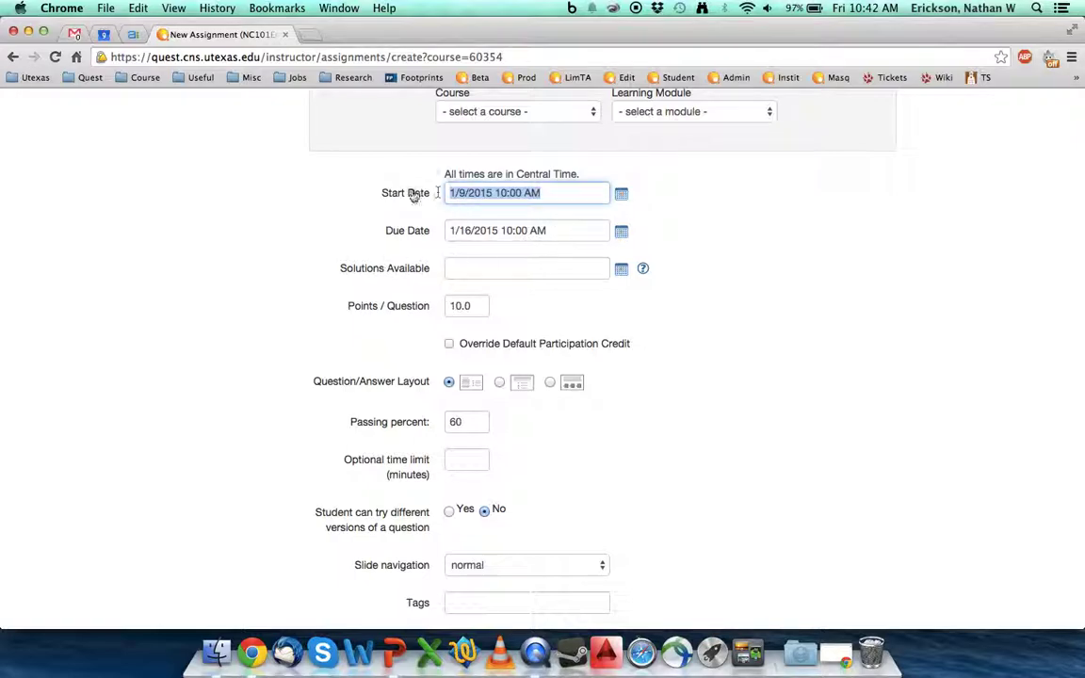
{"action": "left_click", "coordinate": [494, 268]}
{"action": "key", "text": "super+v"}
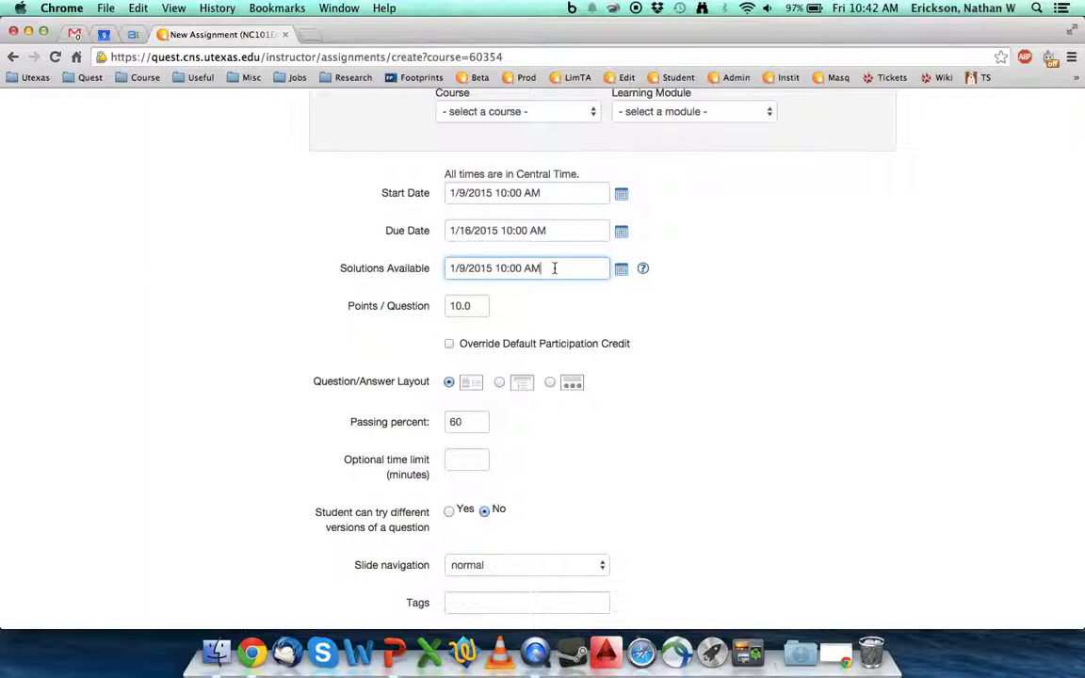
{"action": "left_click", "coordinate": [549, 192]}
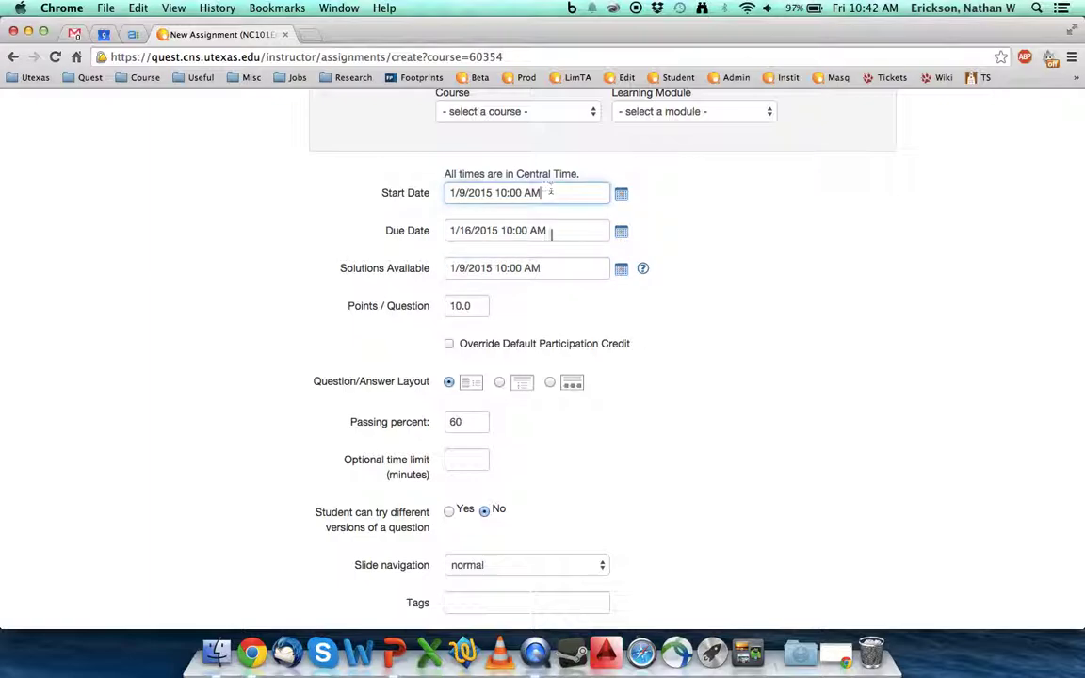
{"action": "left_click", "coordinate": [554, 268]}
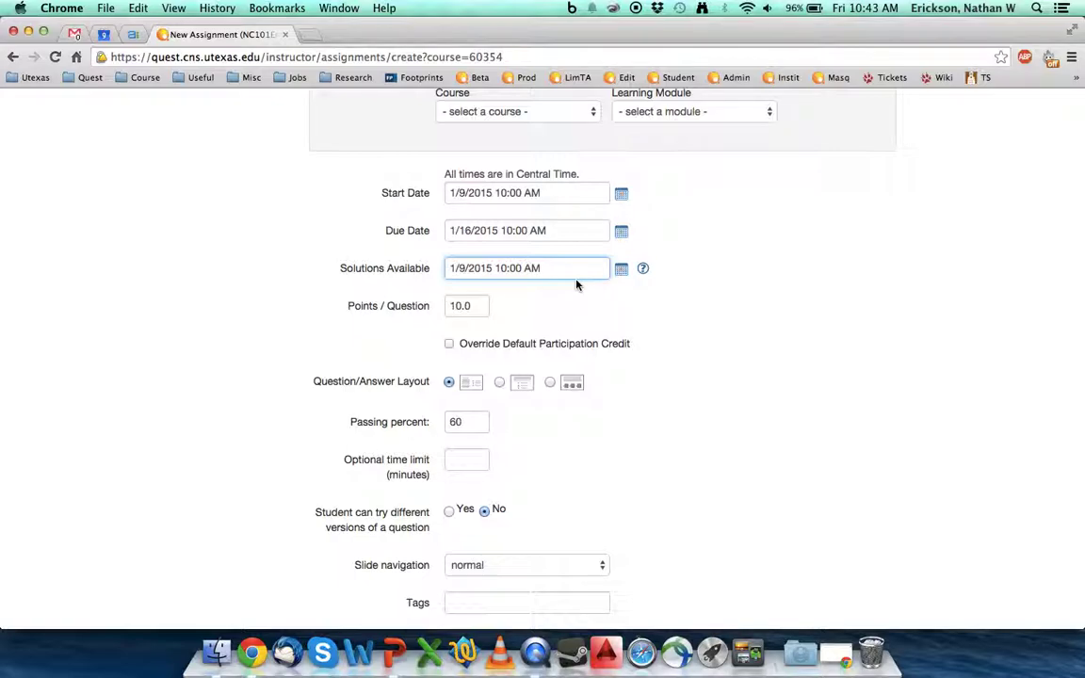
- Examine the remaining assignment settings, including the answer layout, passing percent, time limit and slide navigation options
{"action": "scroll", "coordinate": [577, 284], "scroll_direction": "down", "scroll_amount": 2}
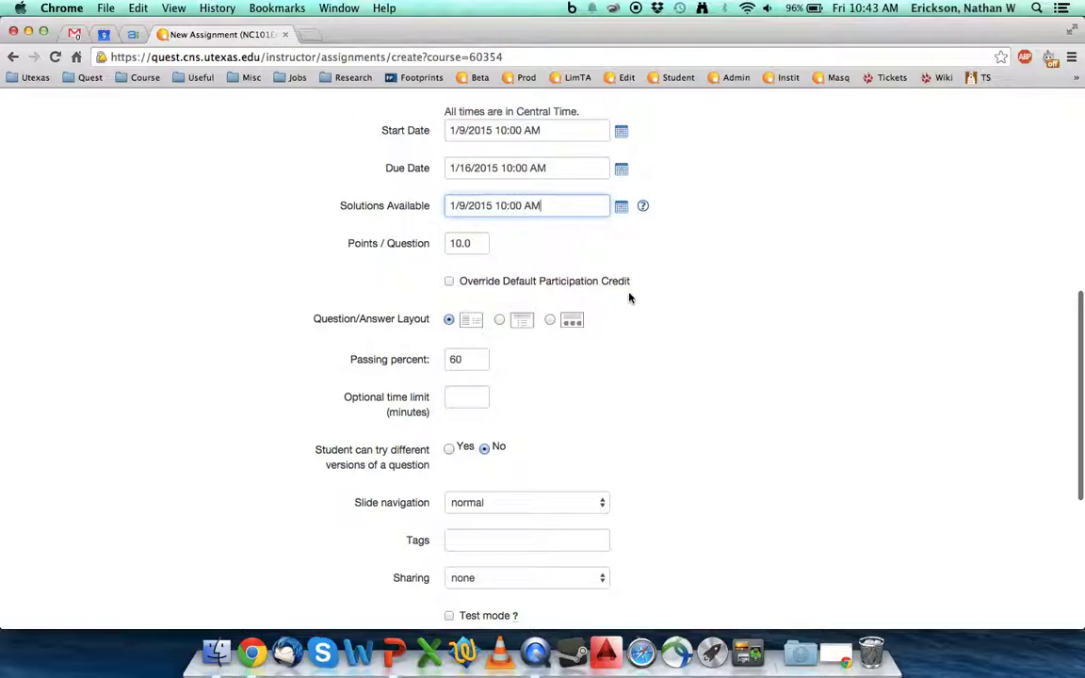
{"action": "scroll", "coordinate": [630, 296], "scroll_direction": "down", "scroll_amount": 2}
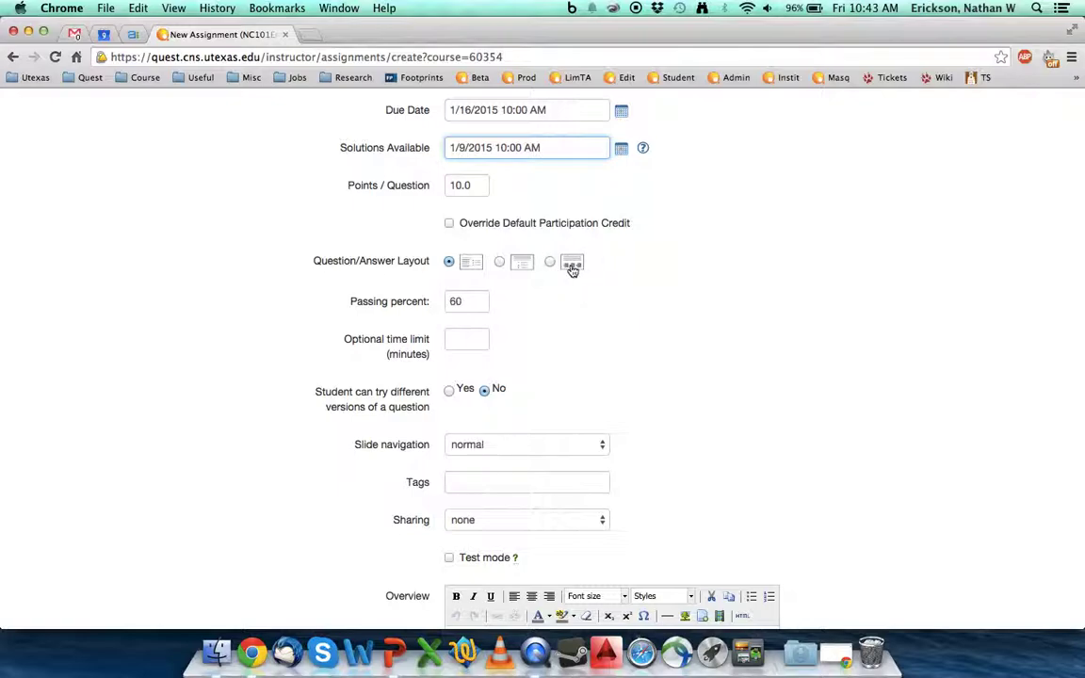
{"action": "scroll", "coordinate": [645, 290], "scroll_direction": "down", "scroll_amount": 3}
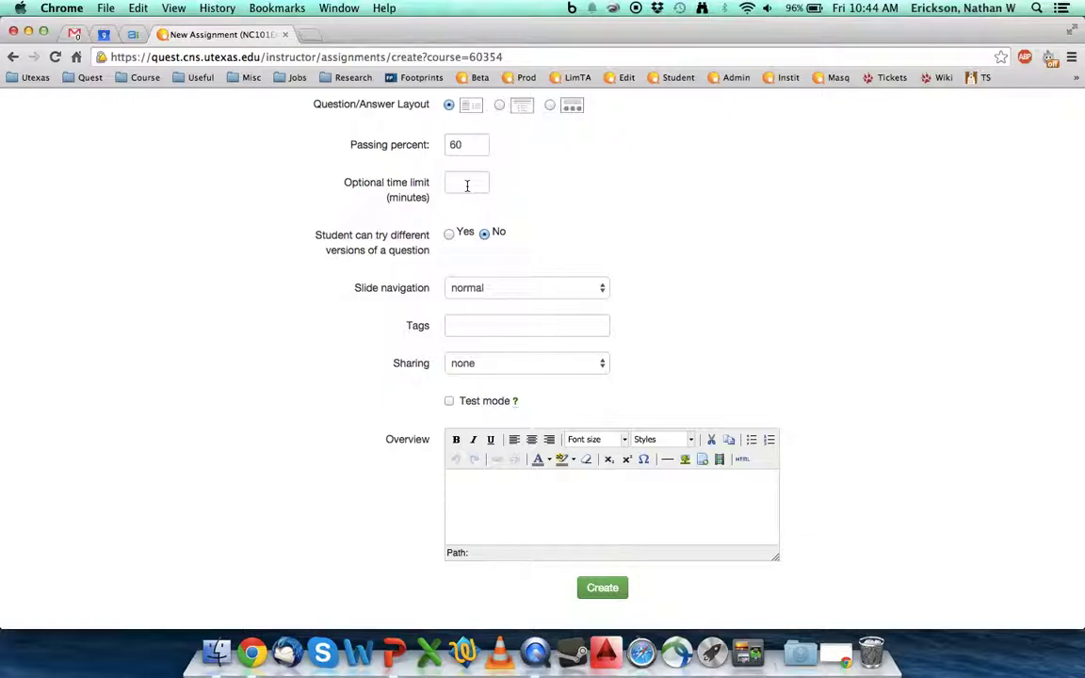
{"action": "left_click", "coordinate": [524, 289]}
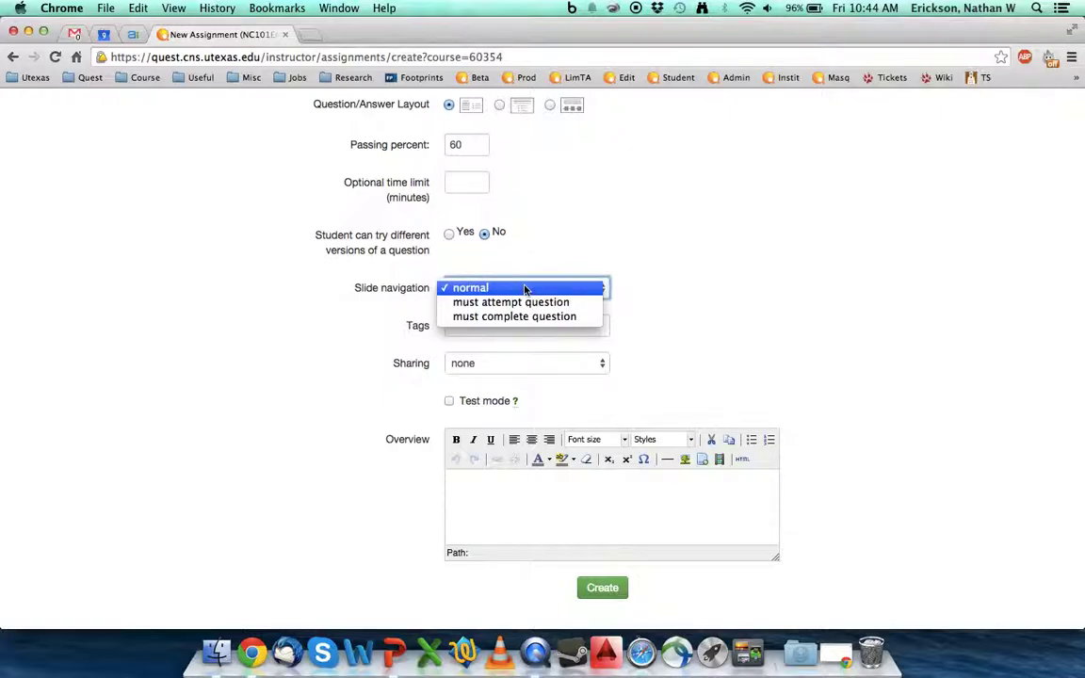
{"action": "left_click", "coordinate": [652, 285]}
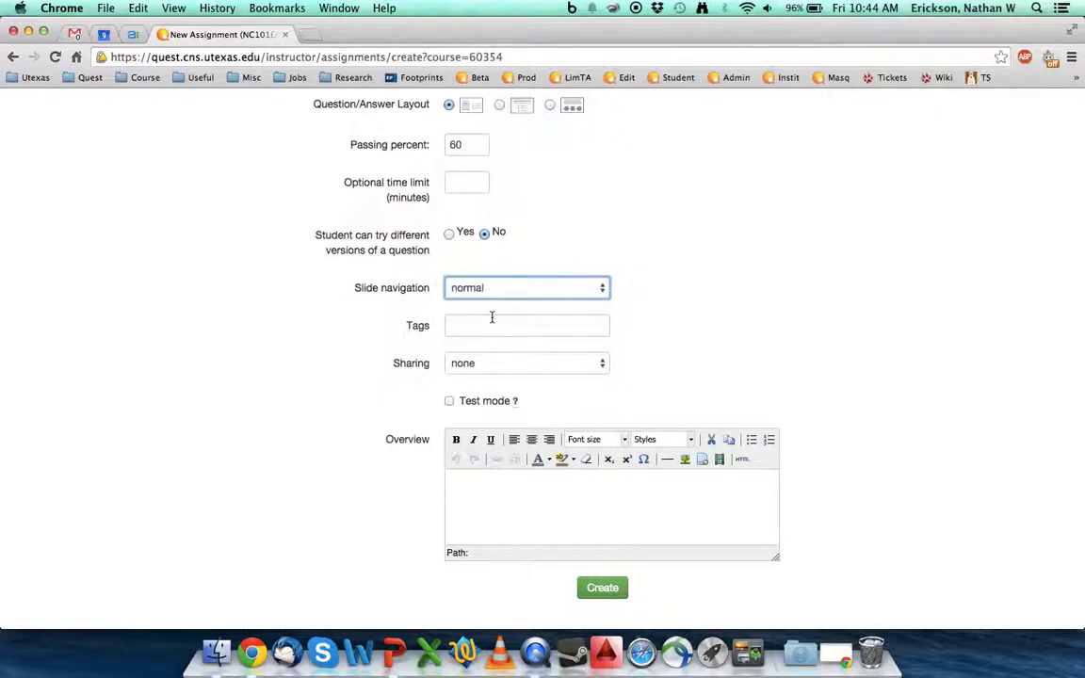
{"action": "scroll", "coordinate": [492, 318], "scroll_direction": "down", "scroll_amount": 1}
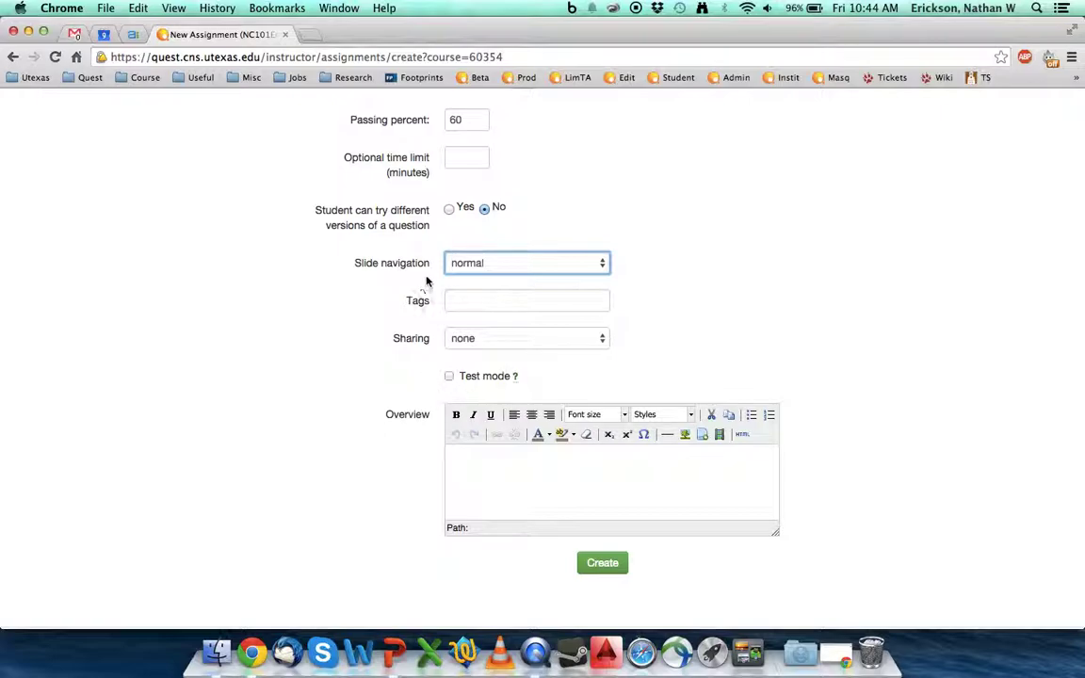
{"action": "scroll", "coordinate": [490, 282], "scroll_direction": "up", "scroll_amount": 3}
{"action": "scroll", "coordinate": [476, 217], "scroll_direction": "down", "scroll_amount": 4}
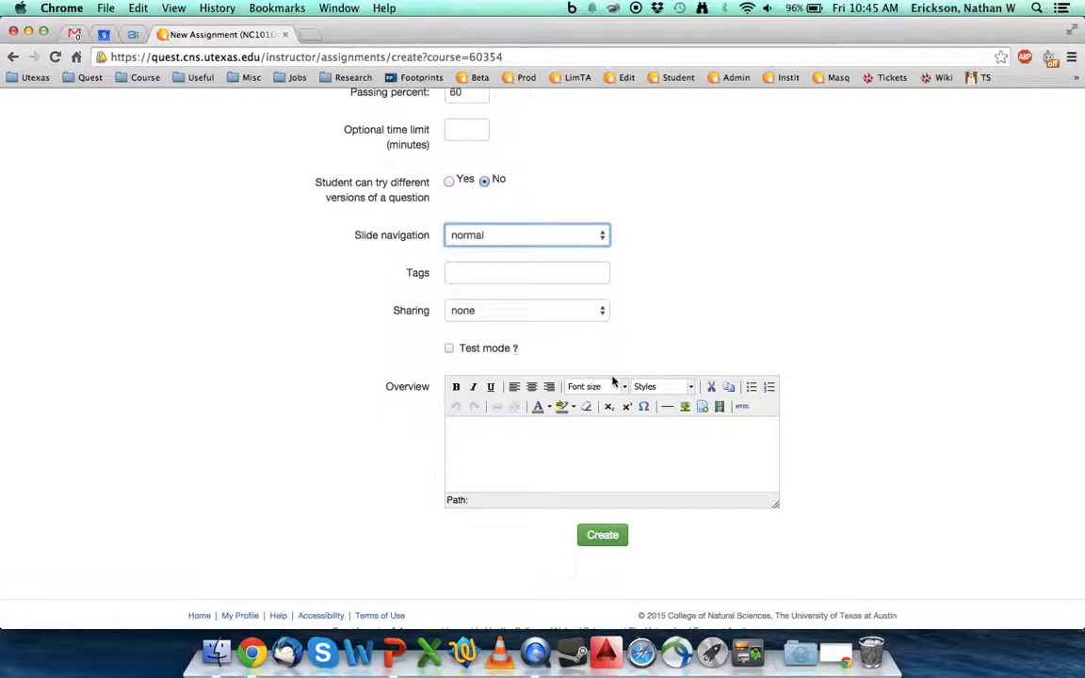
- Create the learning module, accepting a solutions date earlier than the due date
{"action": "left_click", "coordinate": [601, 533]}
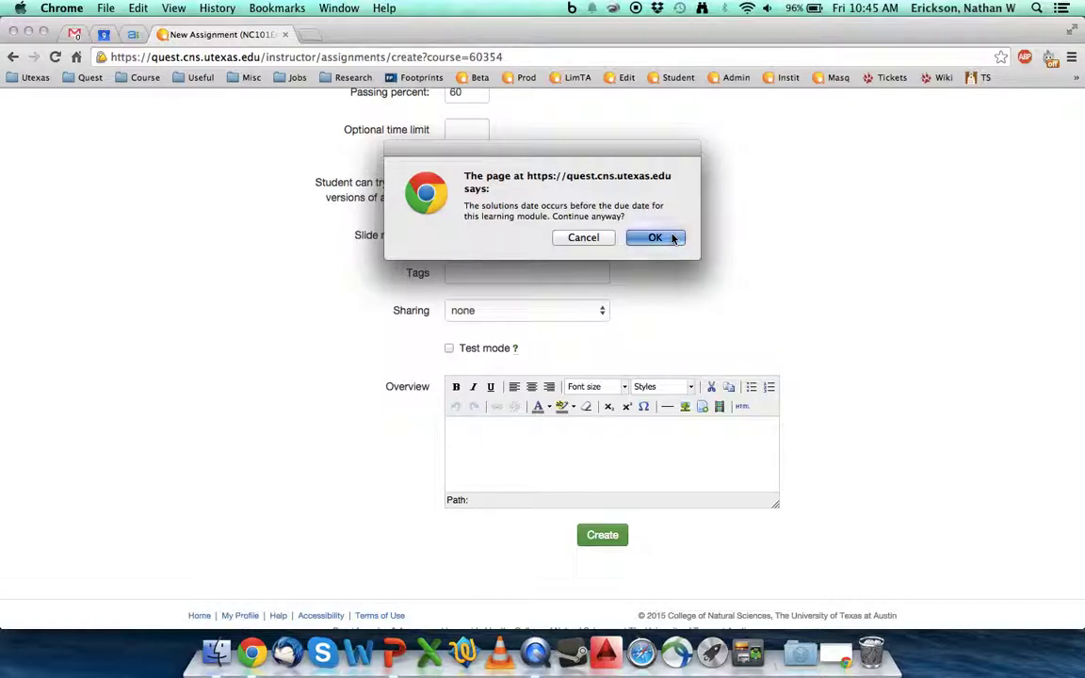
{"action": "left_click", "coordinate": [656, 237]}
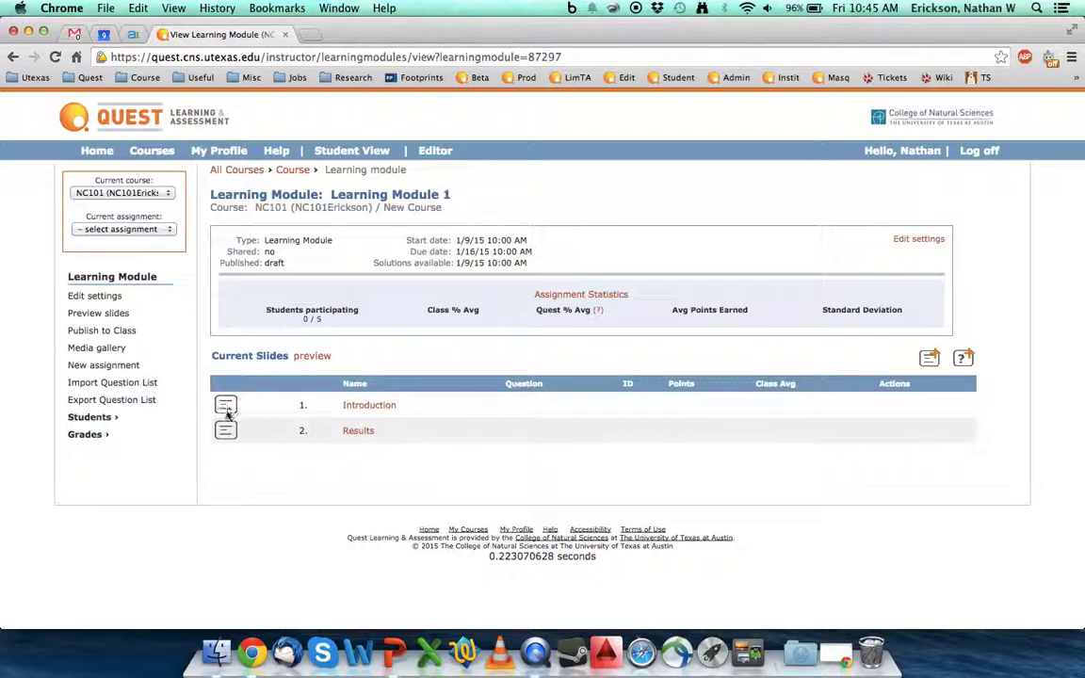
- Open the Introduction slide and replace its heading with "Learning Module 1" and the author placeholder with the author's first name
{"action": "left_click", "coordinate": [369, 407]}
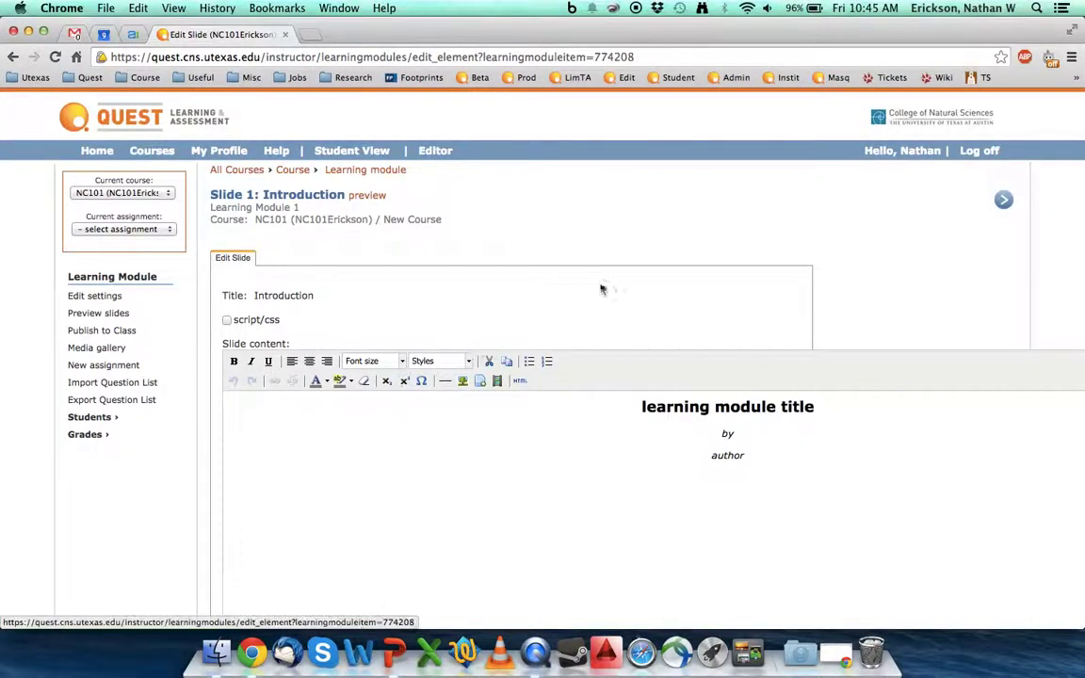
{"action": "scroll", "coordinate": [617, 286], "scroll_direction": "down", "scroll_amount": 2}
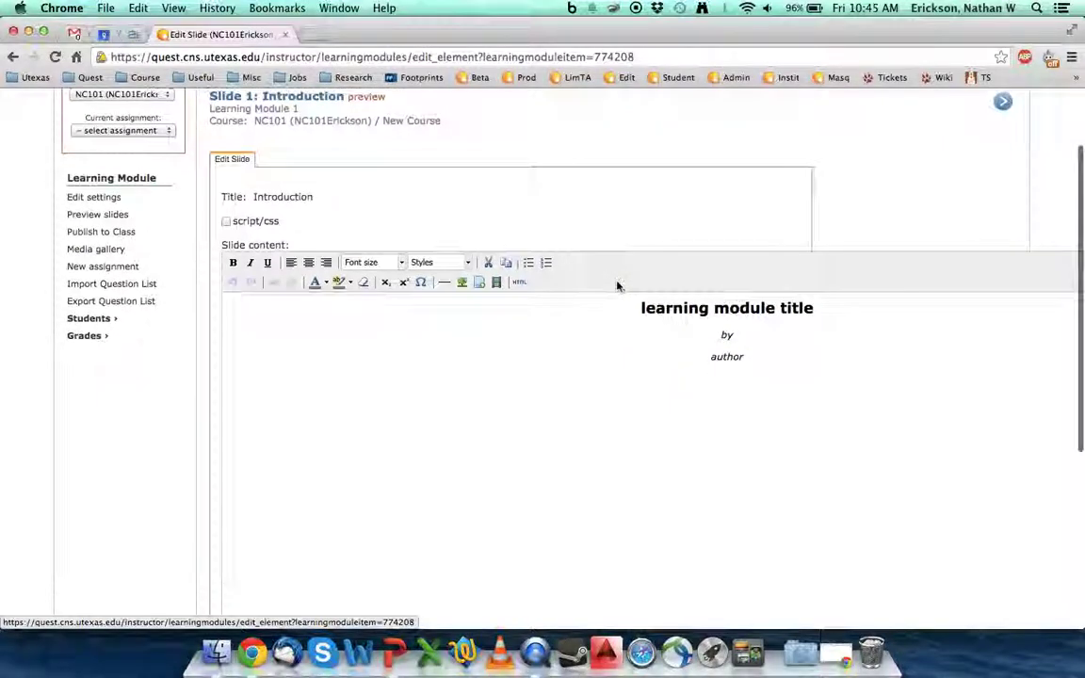
{"action": "double_click", "coordinate": [656, 310]}
{"action": "left_click_drag", "start_coordinate": [656, 310], "coordinate": [812, 311]}
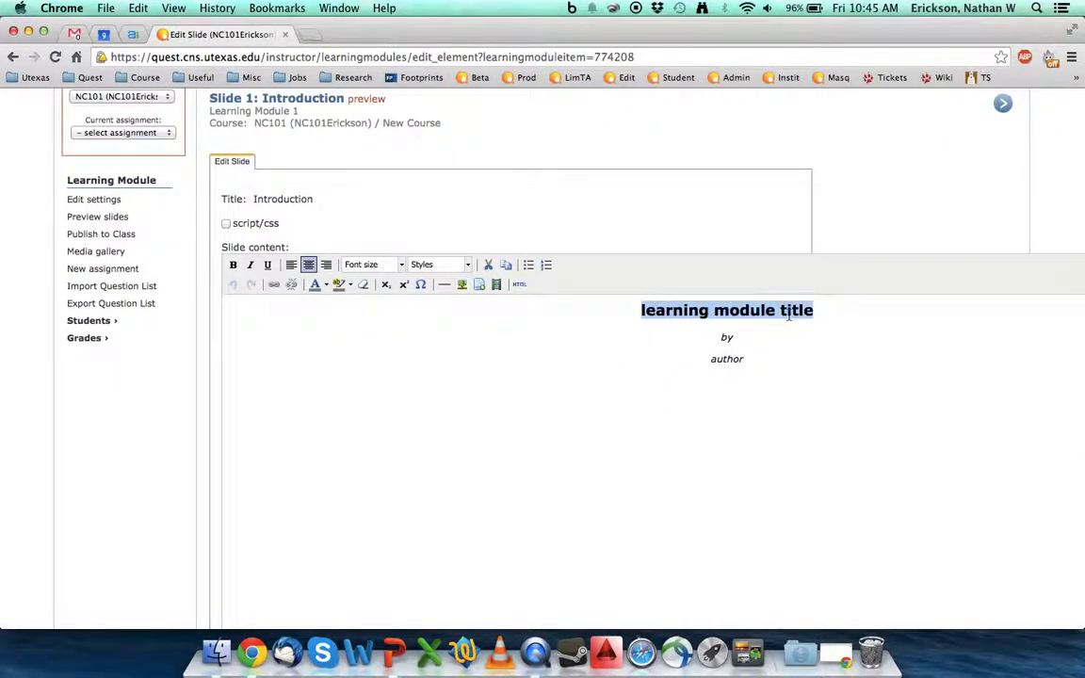
{"action": "type", "text": "Learning Module 1"}
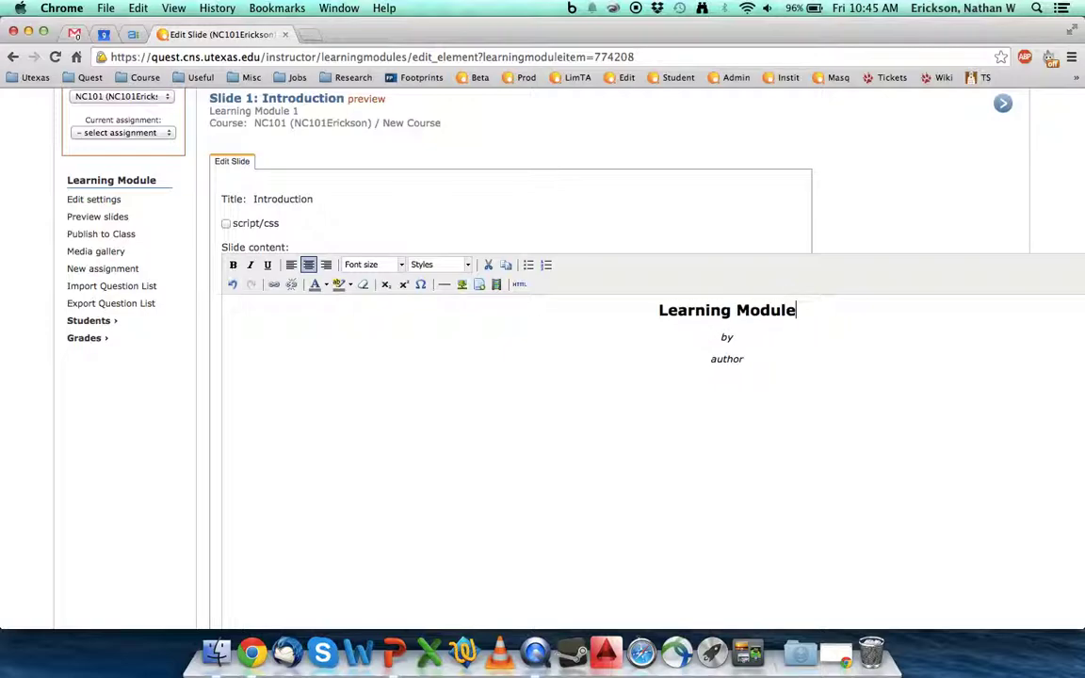
{"action": "double_click", "coordinate": [727, 359]}
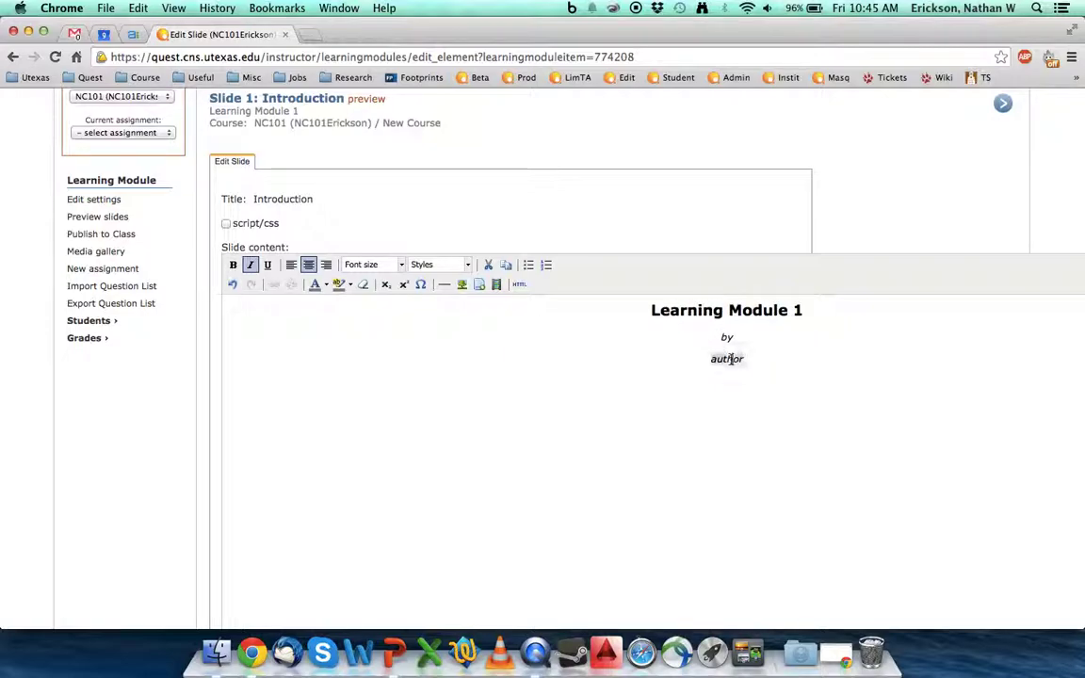
{"action": "type", "text": "Nathan"}
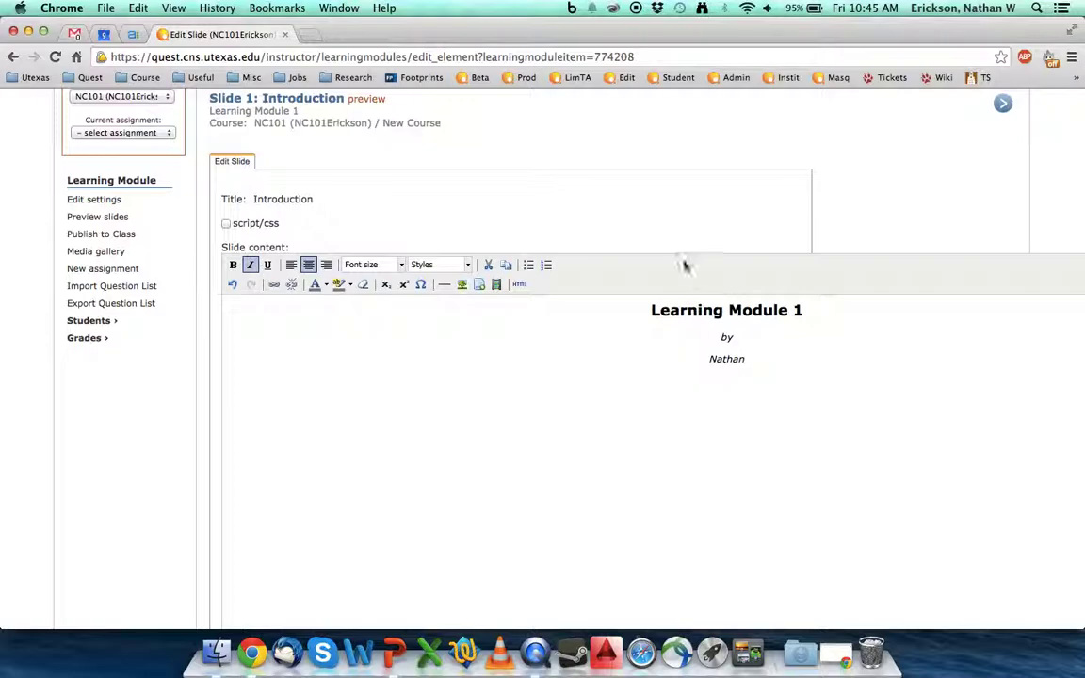
- Save and preview the Introduction slide, and return to the learning module overview
{"action": "scroll", "coordinate": [683, 94], "scroll_direction": "down", "scroll_amount": 2}
{"action": "scroll", "coordinate": [673, 334], "scroll_direction": "down", "scroll_amount": 3}
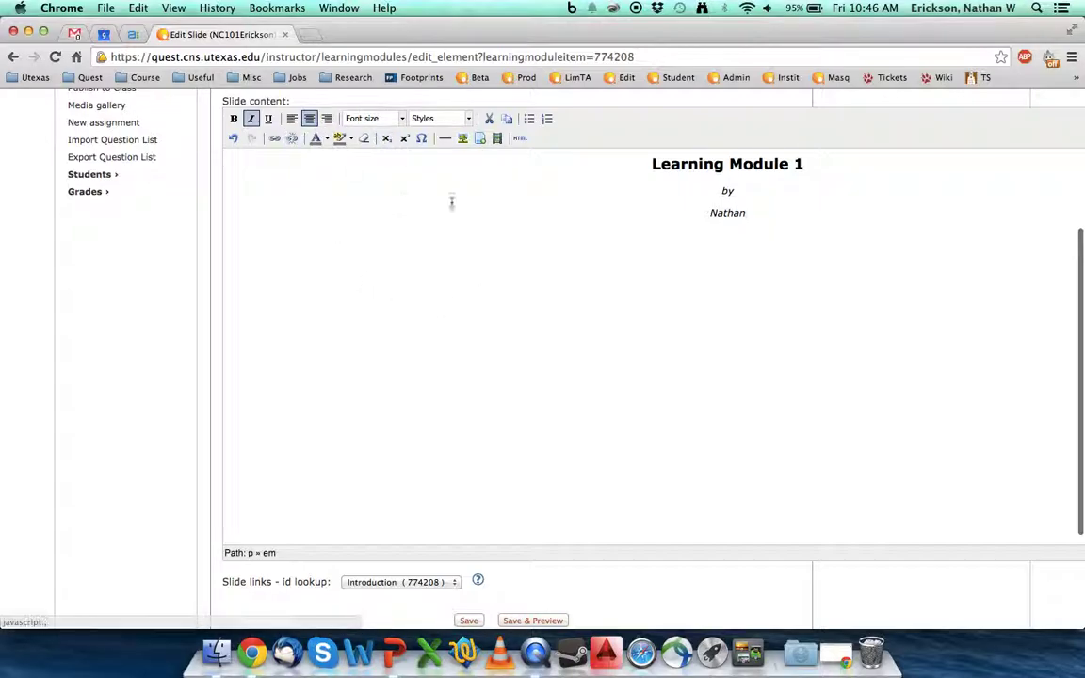
{"action": "scroll", "coordinate": [668, 327], "scroll_direction": "down", "scroll_amount": 3}
{"action": "scroll", "coordinate": [668, 327], "scroll_direction": "up", "scroll_amount": 3}
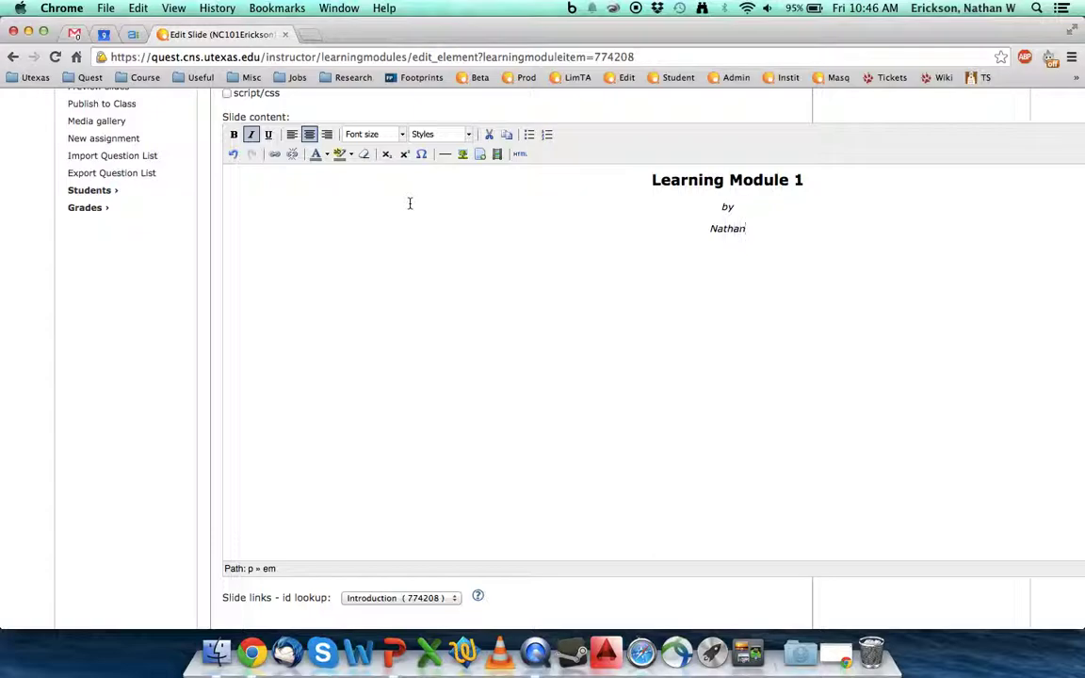
{"action": "scroll", "coordinate": [410, 204], "scroll_direction": "down", "scroll_amount": 5}
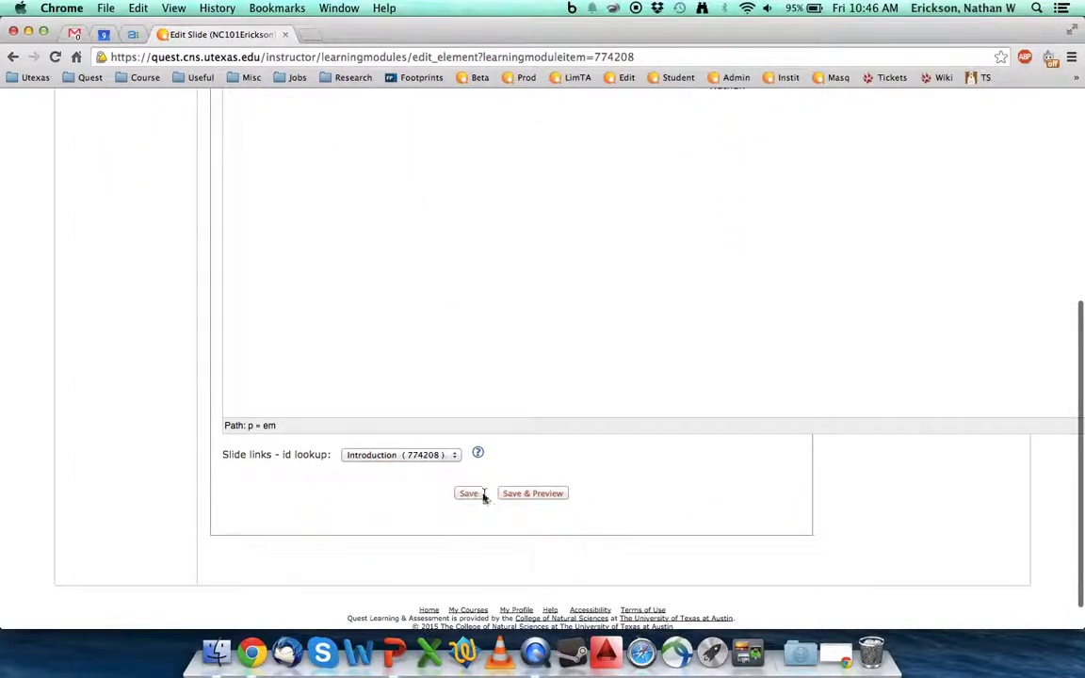
{"action": "left_click", "coordinate": [540, 494]}
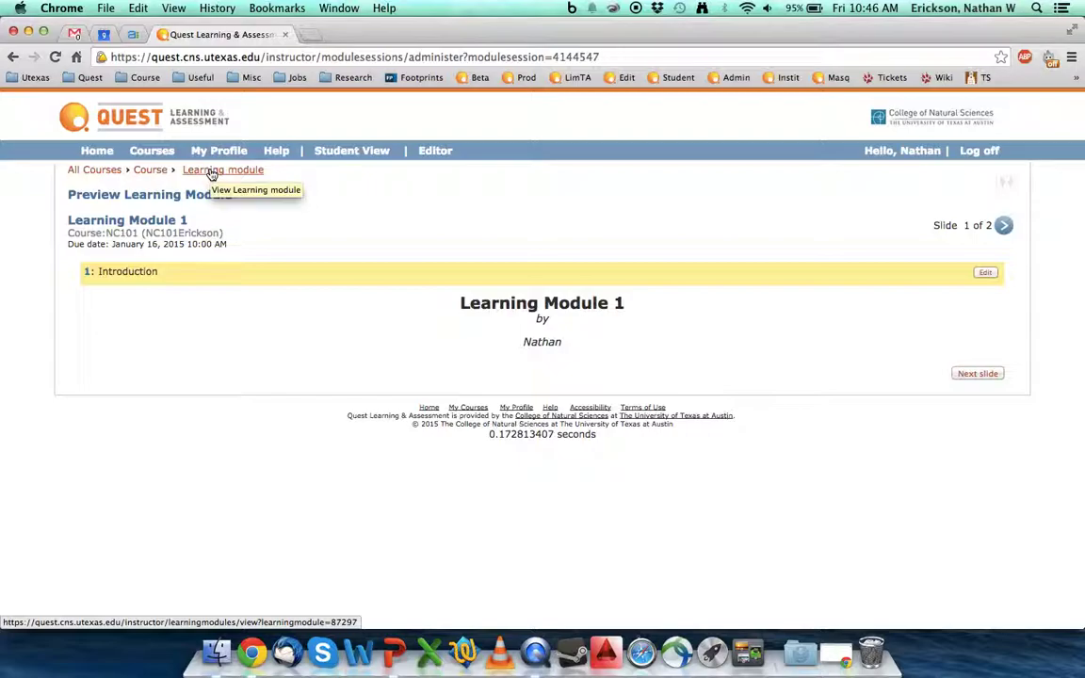
{"action": "left_click", "coordinate": [220, 172]}
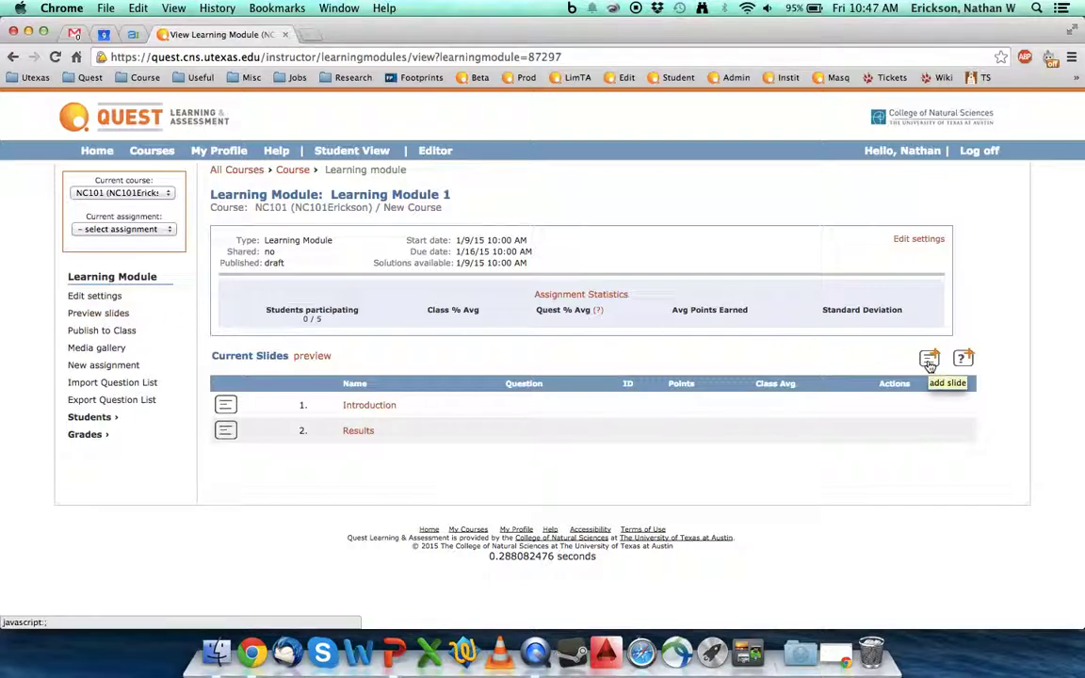
{"action": "left_click", "coordinate": [929, 360]}
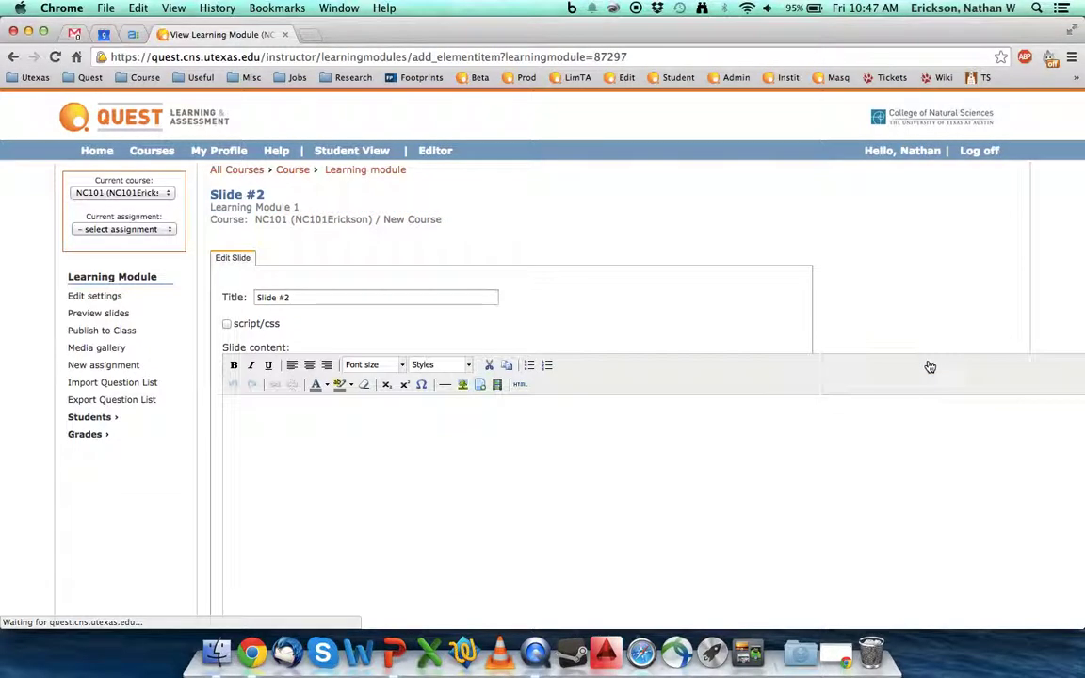
{"action": "triple_click", "coordinate": [311, 298]}
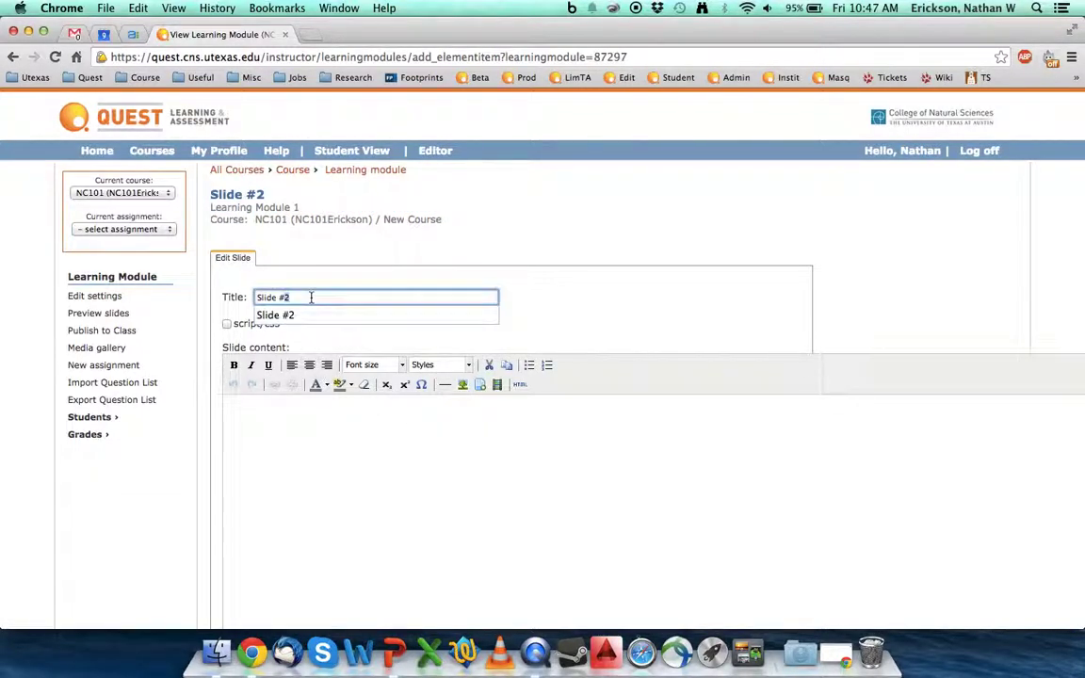
{"action": "triple_click", "coordinate": [312, 296]}
{"action": "key", "text": "super+bracketleft"}
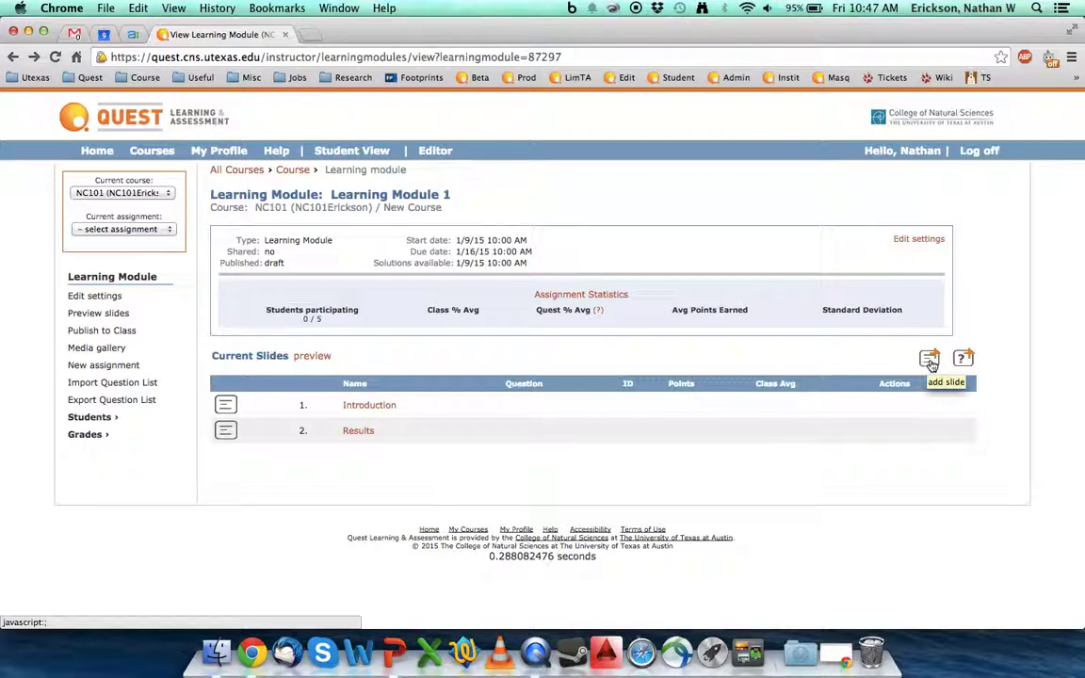
- Add a new content slide to the learning module and look over its editing form
{"action": "left_click", "coordinate": [931, 365]}
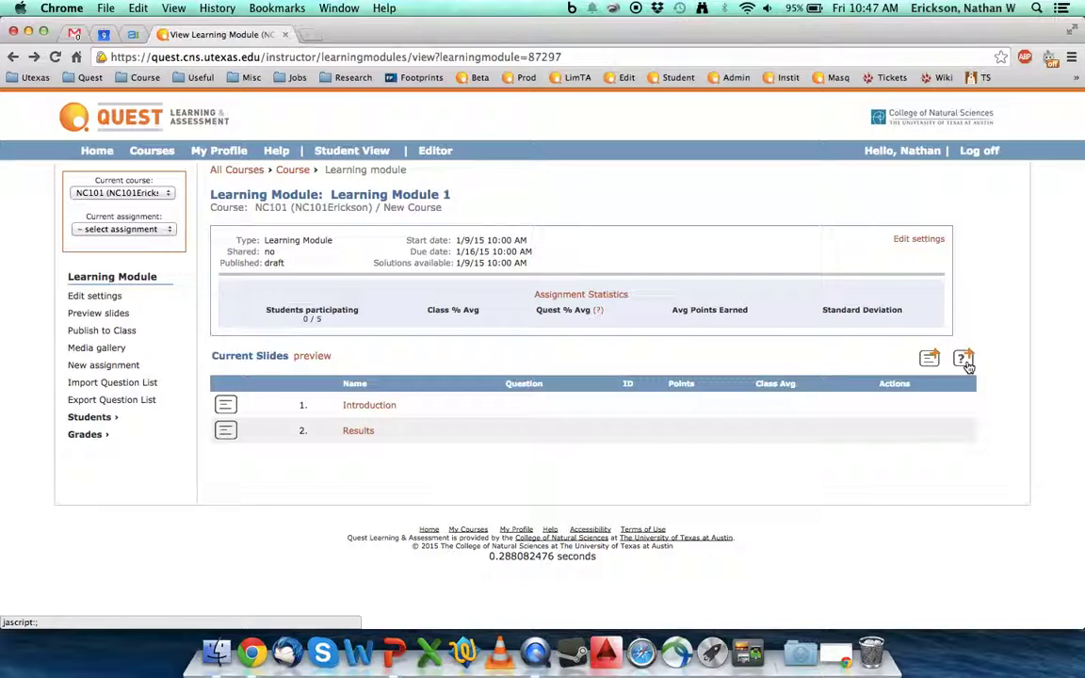
{"action": "left_click", "coordinate": [935, 359]}
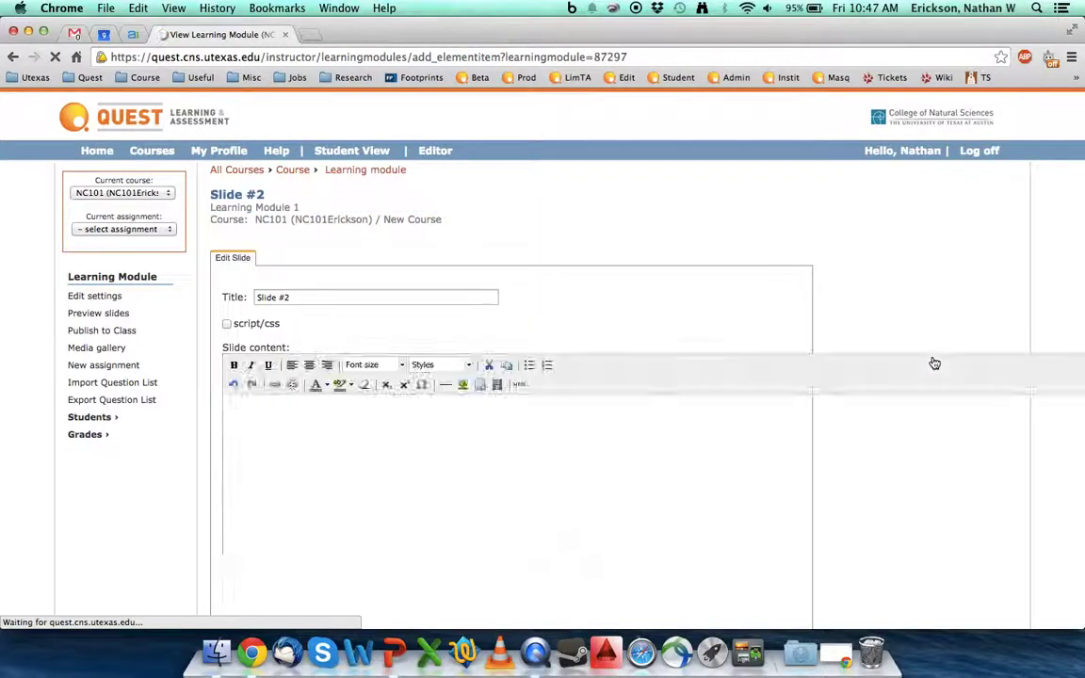
{"action": "scroll", "coordinate": [376, 414], "scroll_direction": "down", "scroll_amount": 5}
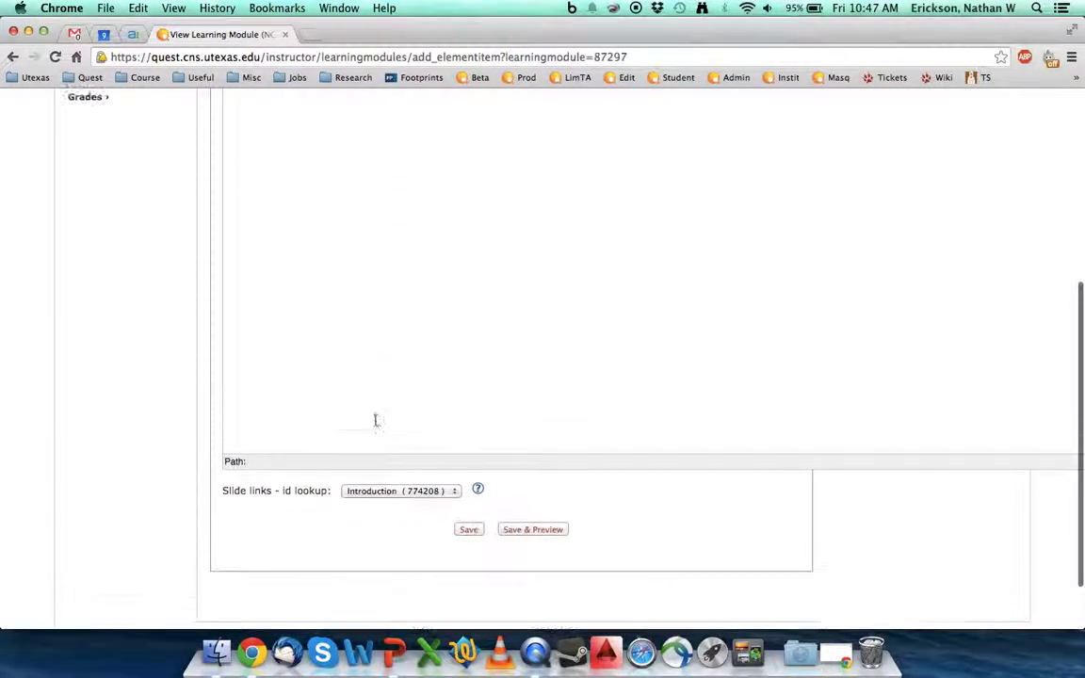
{"action": "scroll", "coordinate": [375, 420], "scroll_direction": "up", "scroll_amount": 3}
{"action": "scroll", "coordinate": [374, 420], "scroll_direction": "up", "scroll_amount": 2}
{"action": "scroll", "coordinate": [375, 421], "scroll_direction": "down", "scroll_amount": 2}
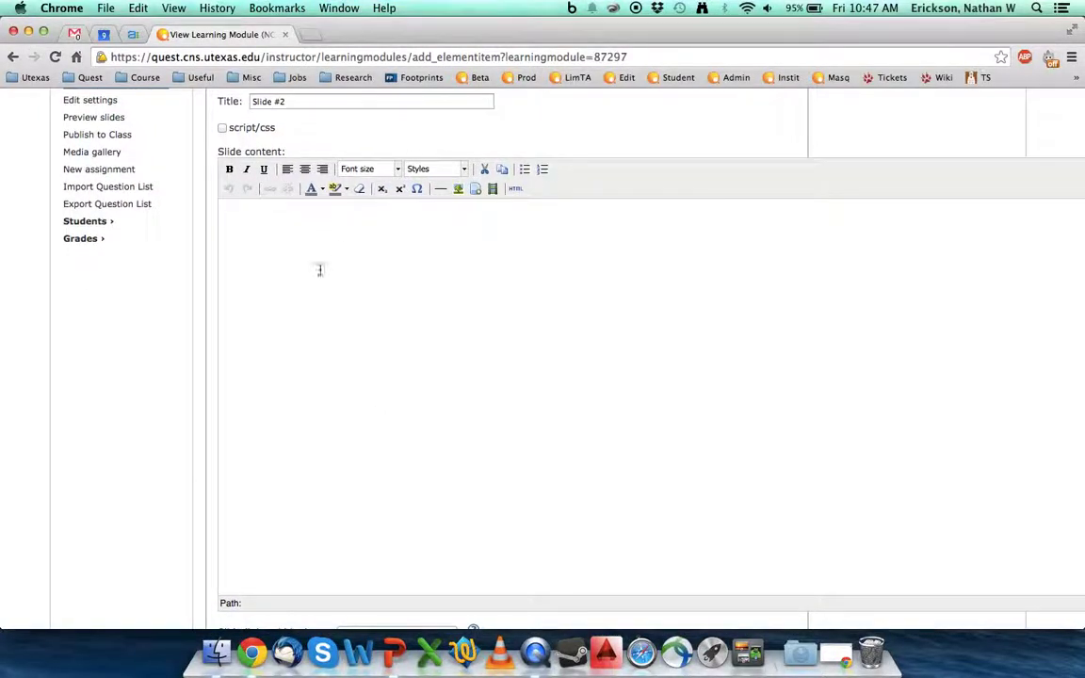
{"action": "scroll", "coordinate": [400, 408], "scroll_direction": "down", "scroll_amount": 5}
{"action": "scroll", "coordinate": [399, 408], "scroll_direction": "up", "scroll_amount": 5}
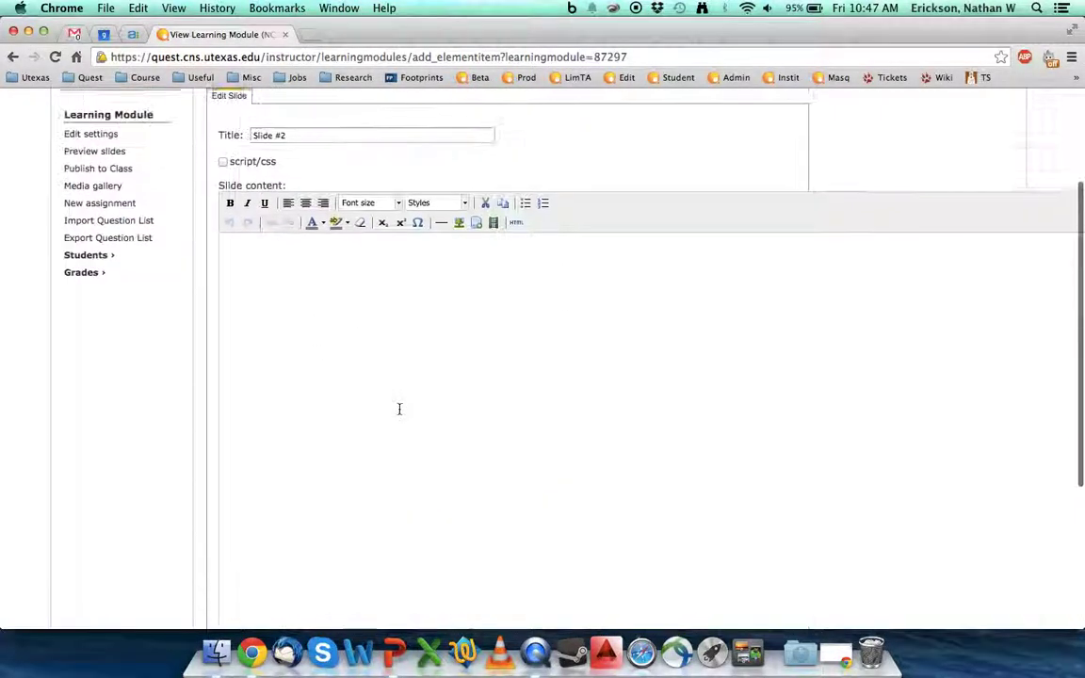
- Set the new slide's title to "Topic 1"
{"action": "left_click", "coordinate": [296, 142]}
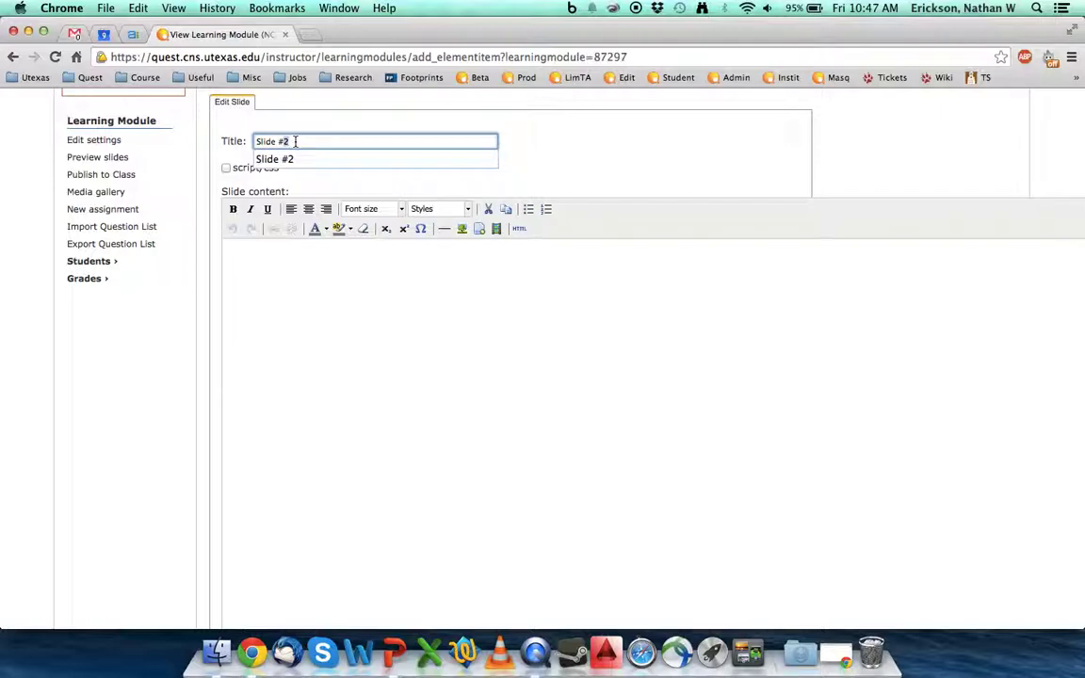
{"action": "triple_click", "coordinate": [295, 141]}
{"action": "type", "text": "Tit"}
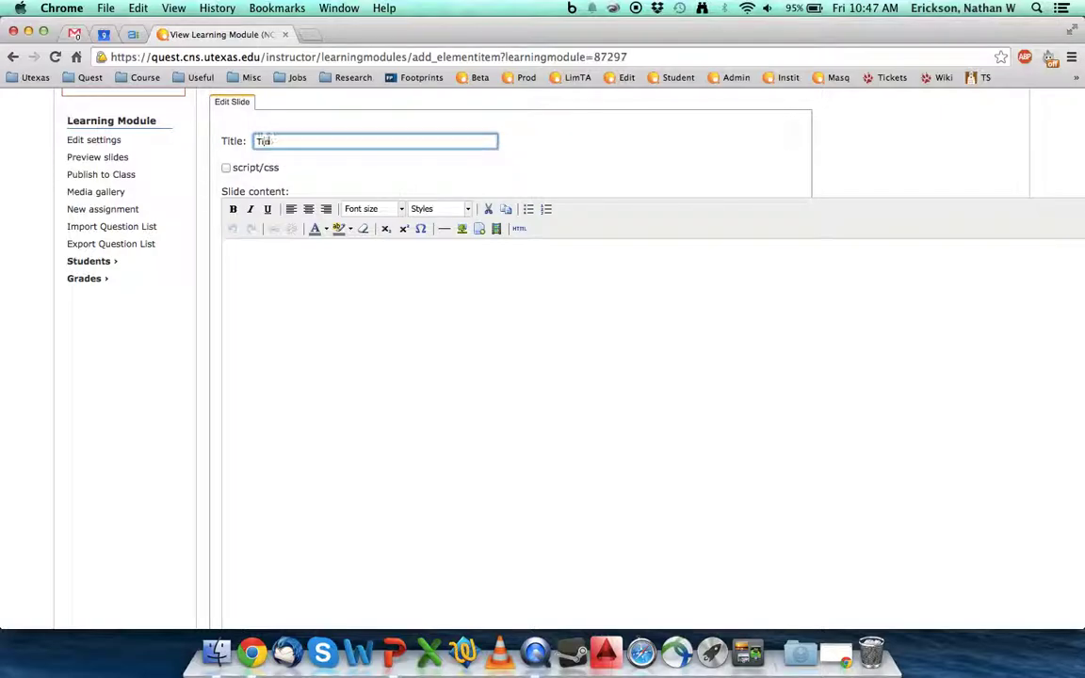
{"action": "key", "text": "BackSpace"}
{"action": "key", "text": "BackSpace"}
{"action": "key", "text": "BackSpace"}
{"action": "key", "text": "BackSpace"}
{"action": "type", "text": "op"}
{"action": "left_click", "coordinate": [399, 366]}
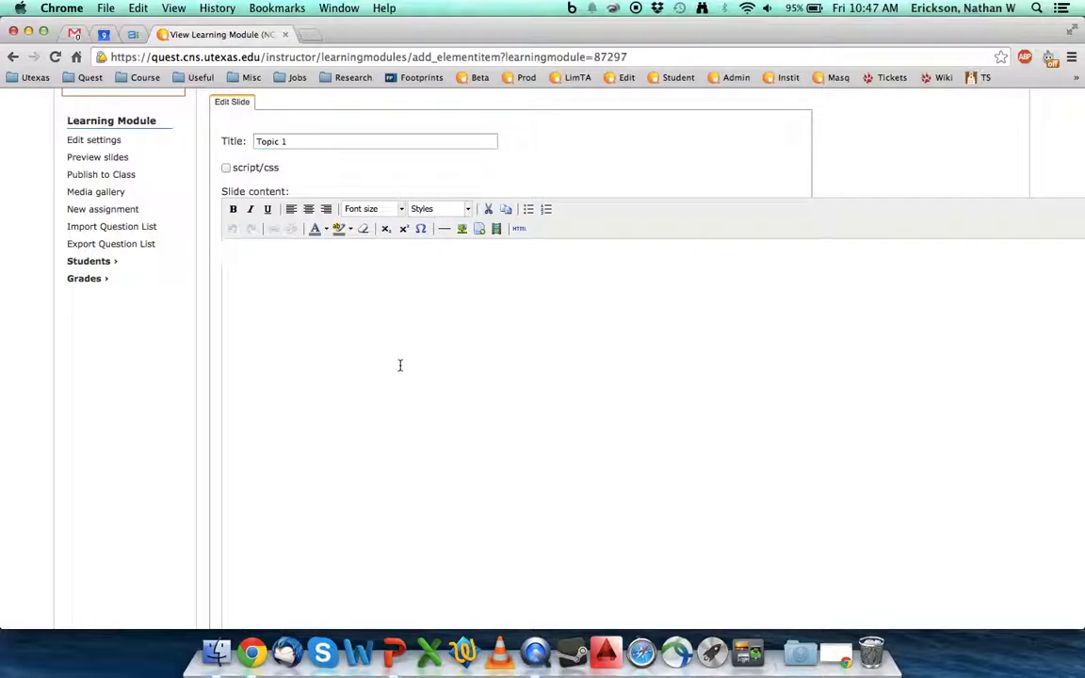
{"action": "type", "text": "My stuff goes here."}
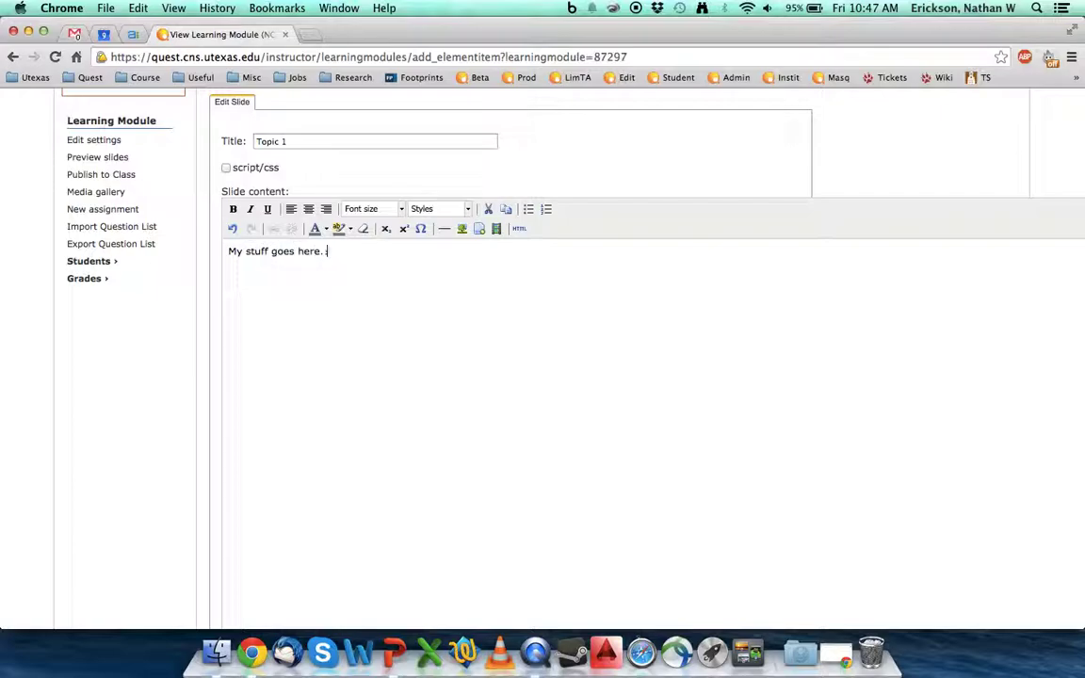
{"action": "type", "text": " YOu can"}
{"action": "key", "text": "BackSpace"}
{"action": "type", "text": "n read more on the following web"}
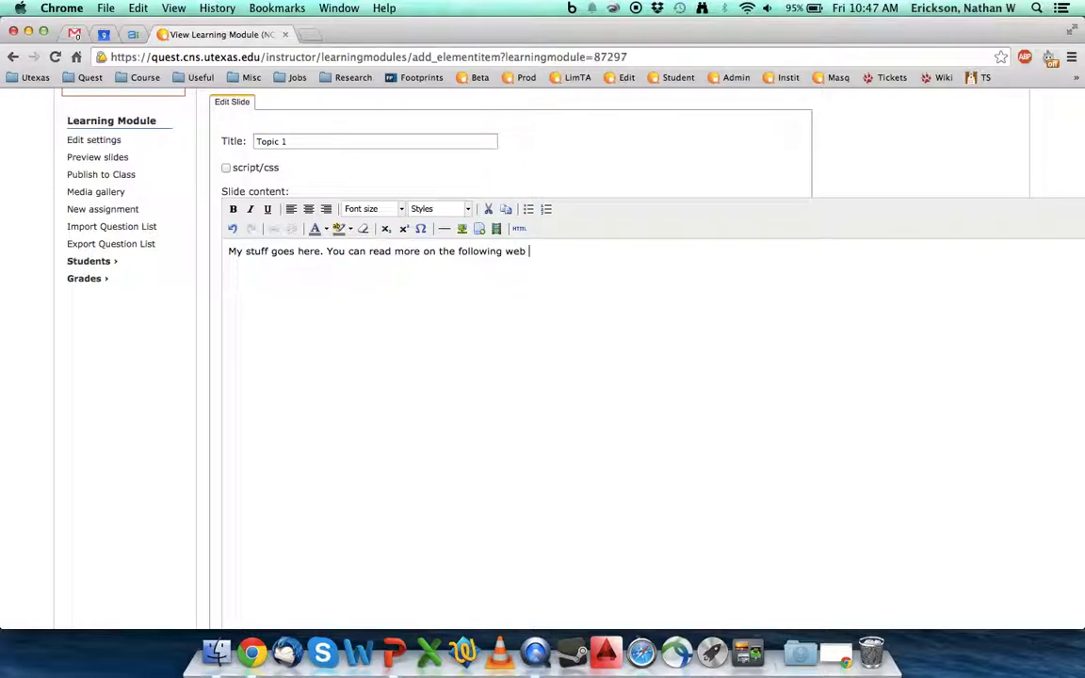
{"action": "type", "text": " page www.google.com"}
{"action": "left_click_drag", "start_coordinate": [557, 251], "coordinate": [642, 251]}
{"action": "key", "text": "super+c"}
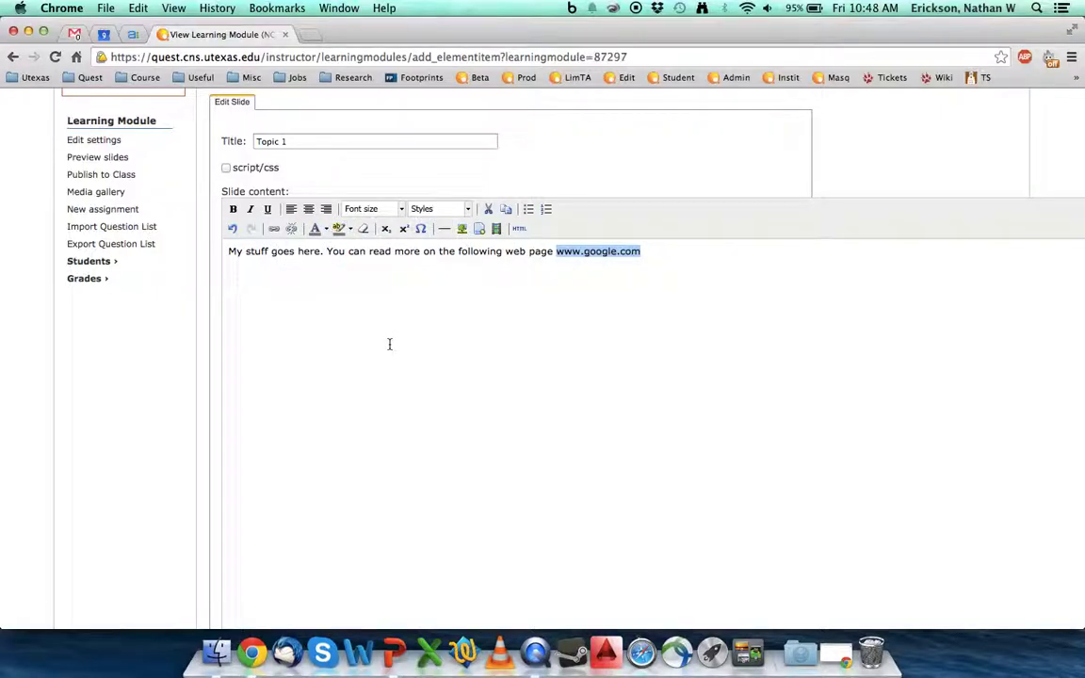
{"action": "scroll", "coordinate": [389, 344], "scroll_direction": "down", "scroll_amount": 2}
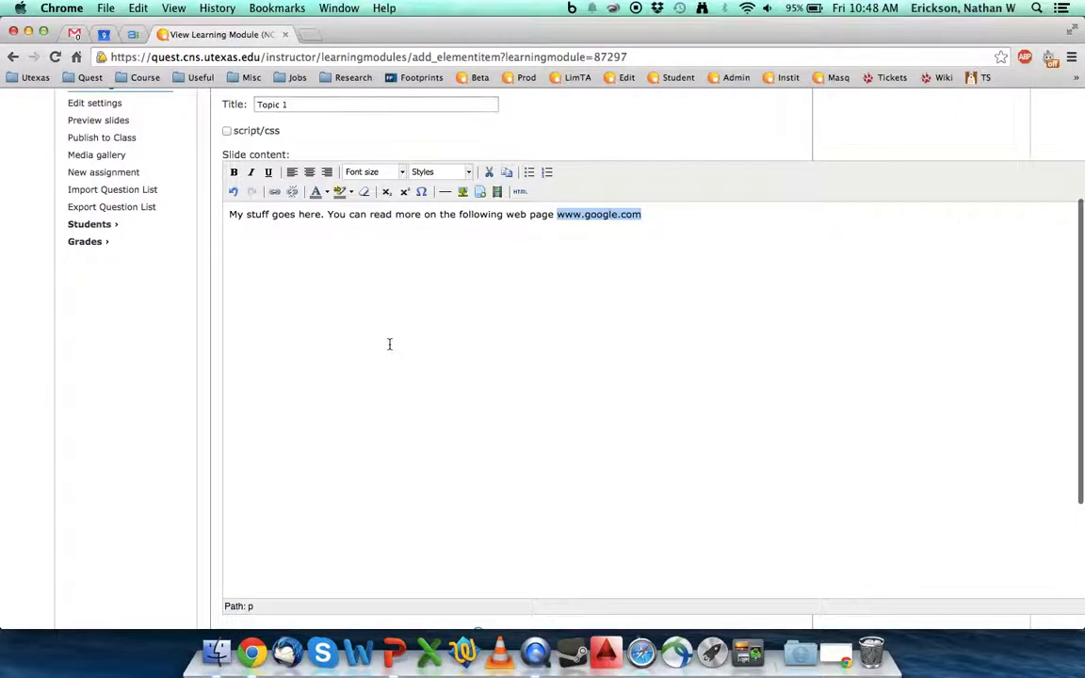
{"action": "scroll", "coordinate": [389, 344], "scroll_direction": "up", "scroll_amount": 1}
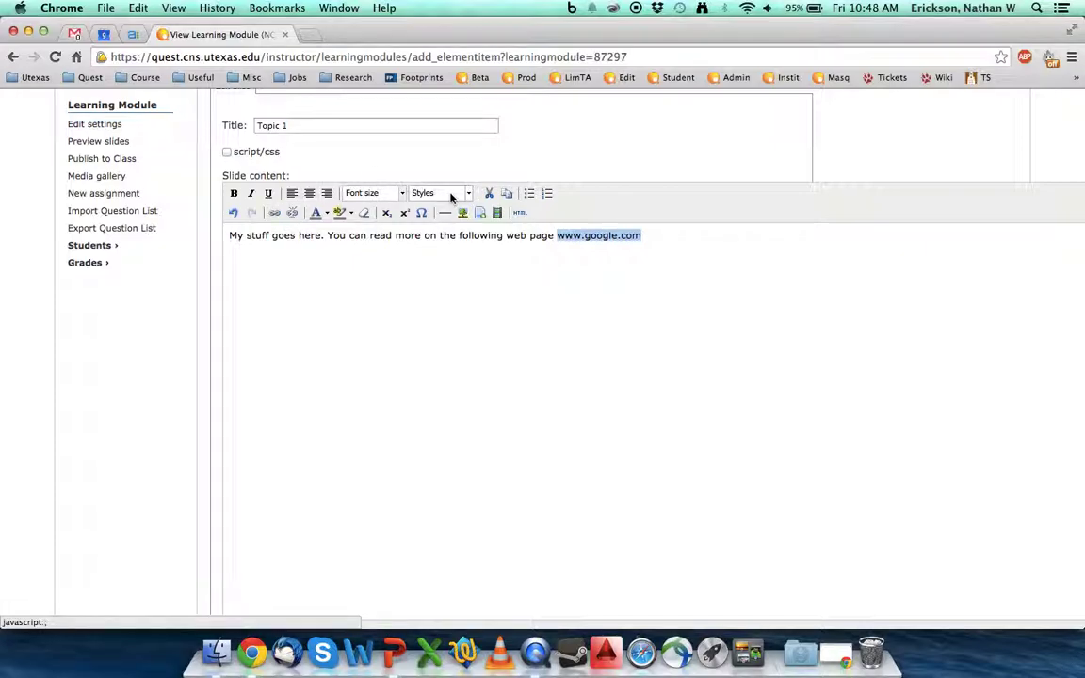
{"action": "left_click", "coordinate": [274, 214]}
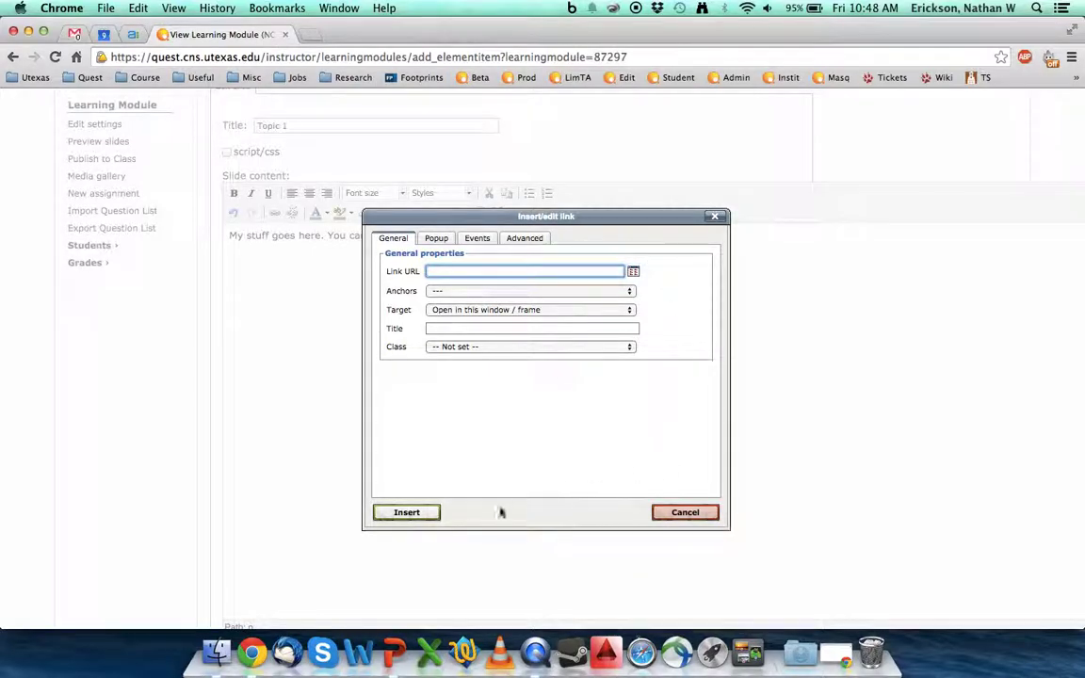
{"action": "left_click", "coordinate": [668, 516]}
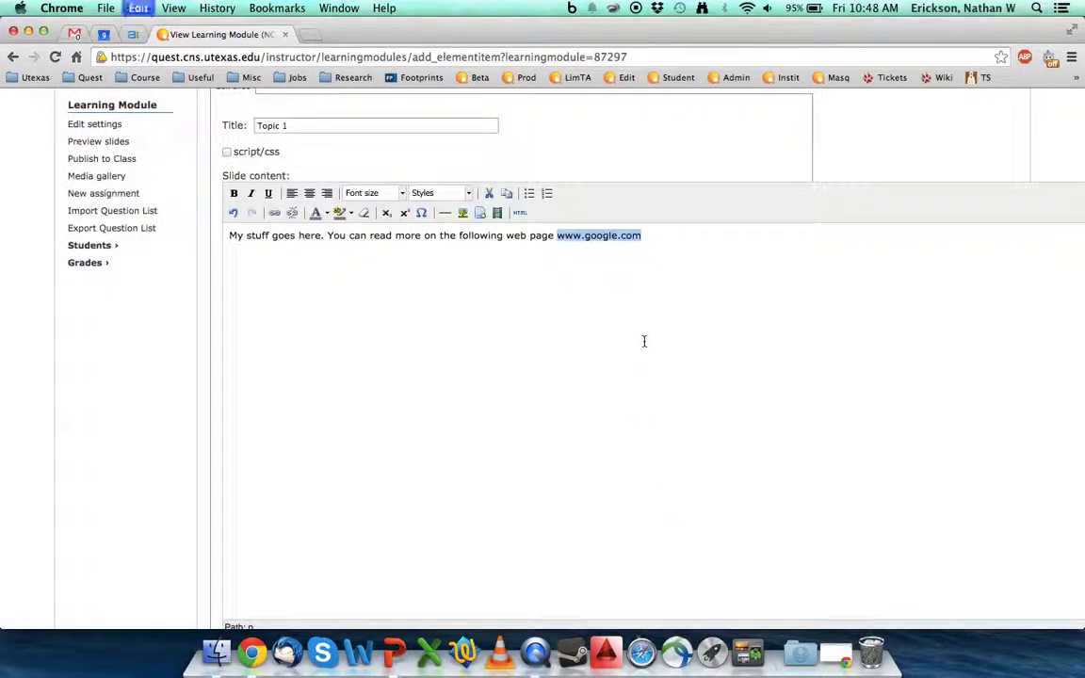
{"action": "left_click", "coordinate": [292, 213]}
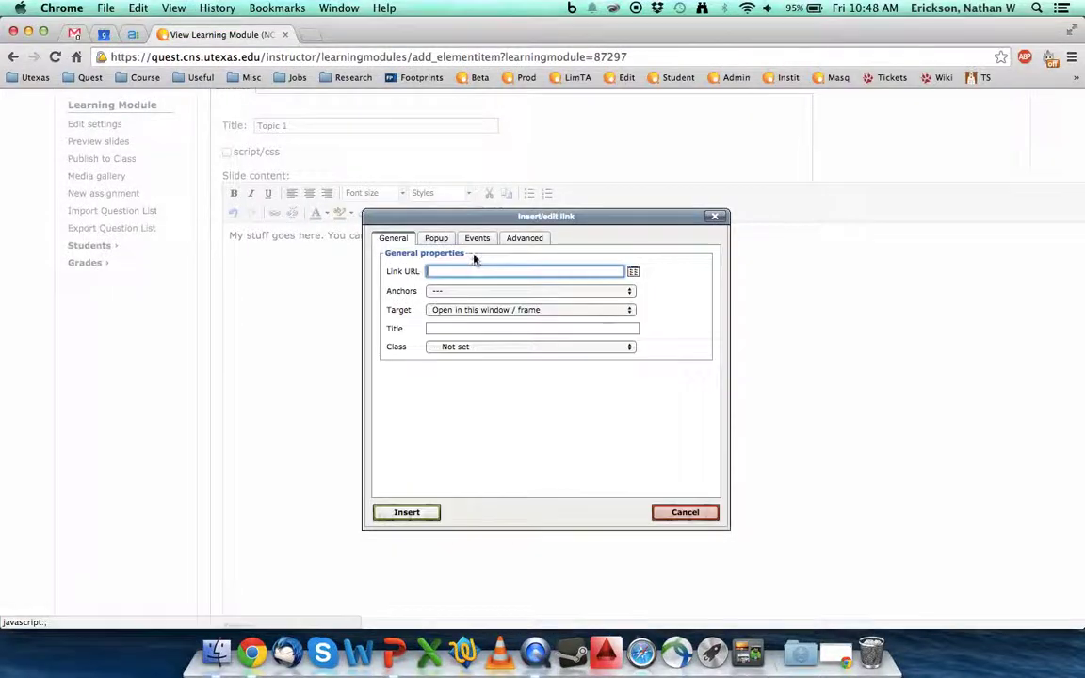
{"action": "key", "text": "super+v"}
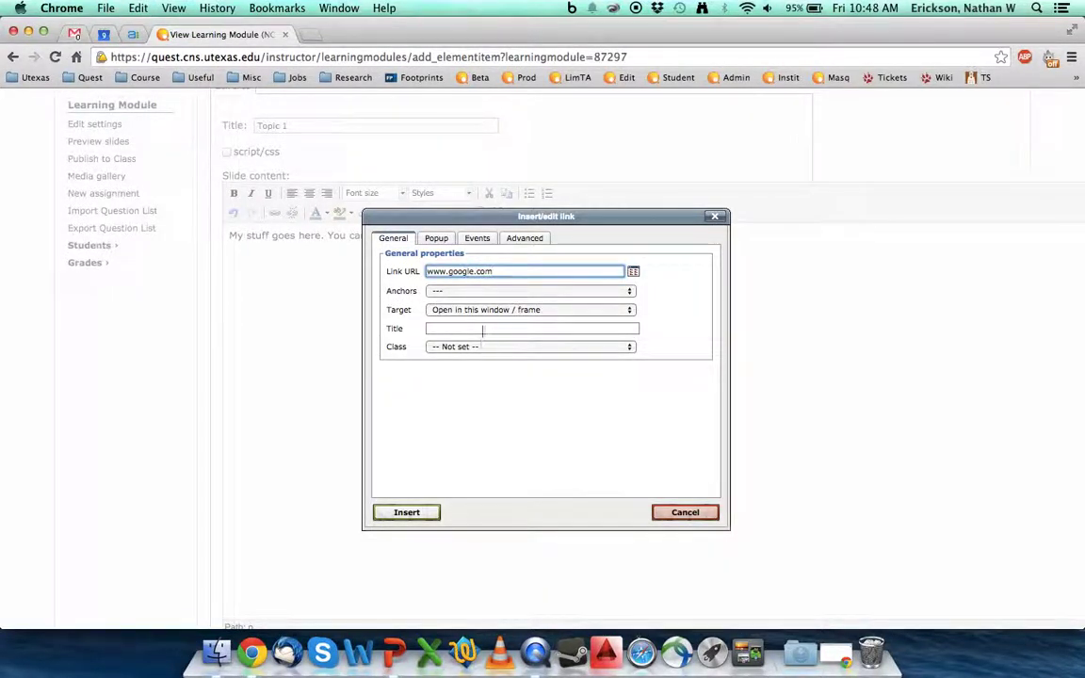
{"action": "left_click", "coordinate": [484, 310]}
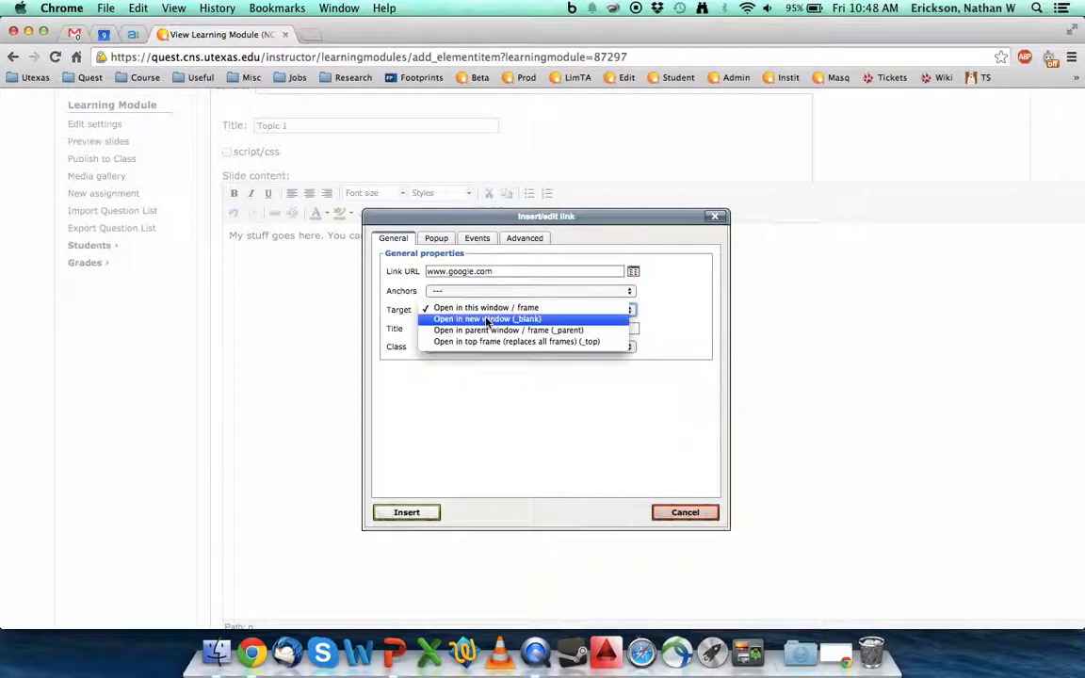
{"action": "left_click", "coordinate": [486, 320]}
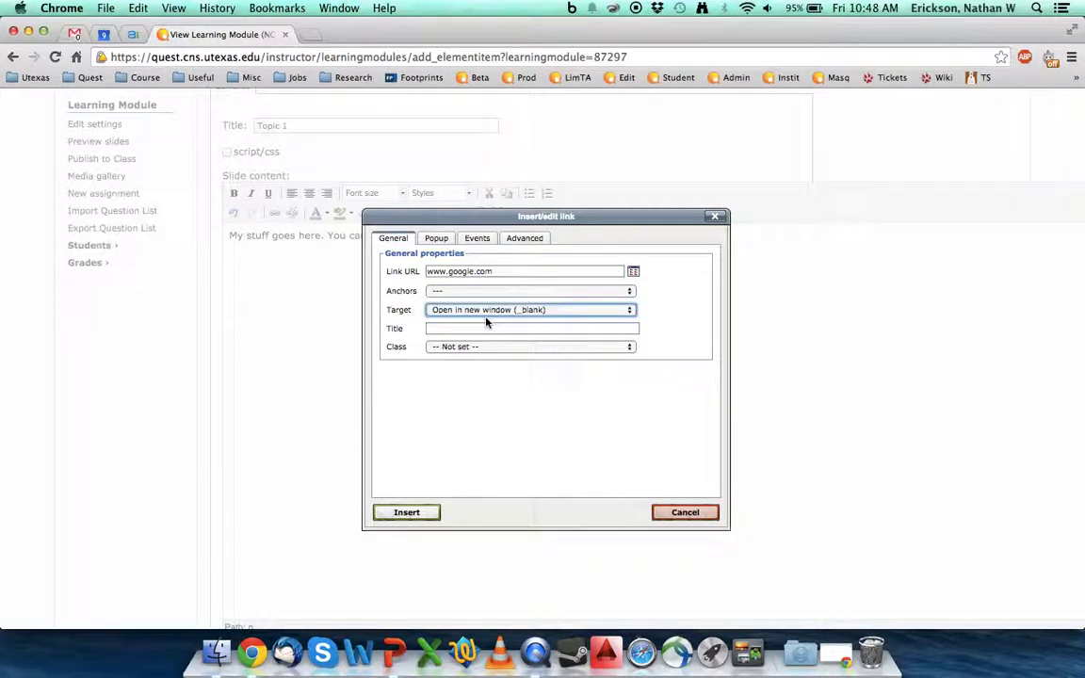
{"action": "left_click", "coordinate": [429, 515]}
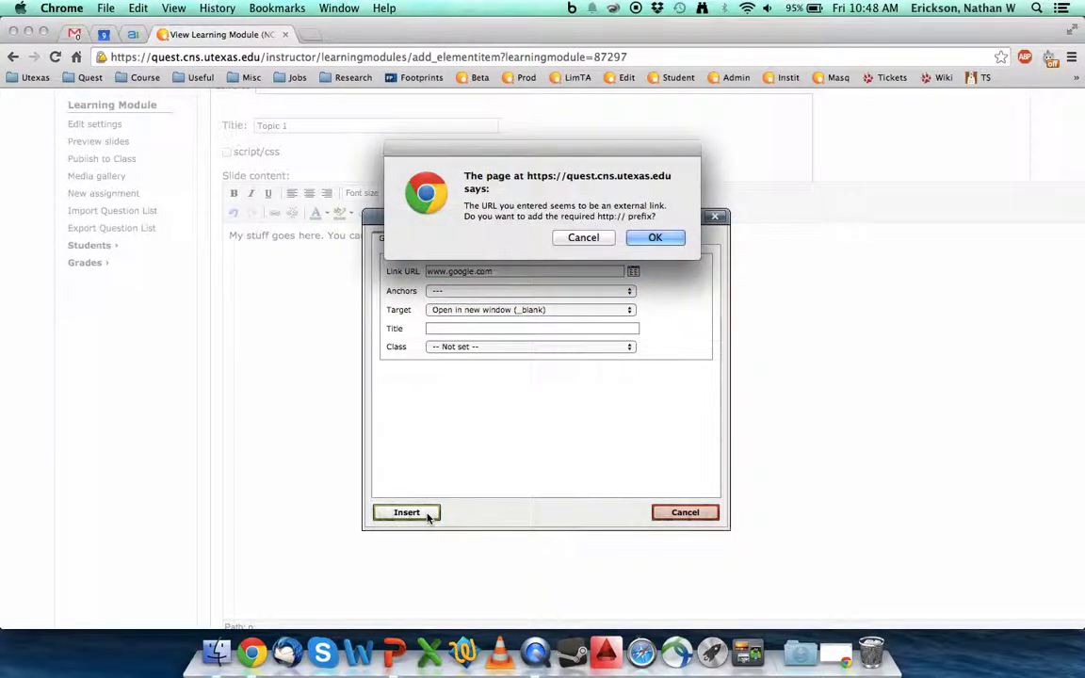
{"action": "left_click", "coordinate": [648, 237]}
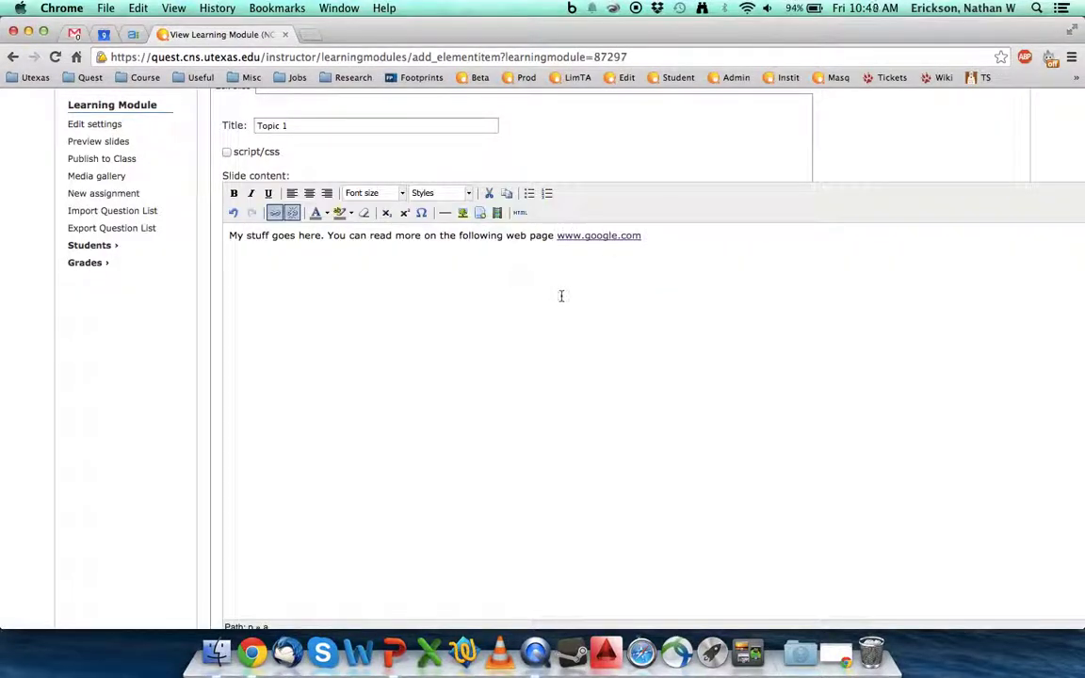
{"action": "left_click", "coordinate": [685, 230]}
{"action": "key", "text": "Return"}
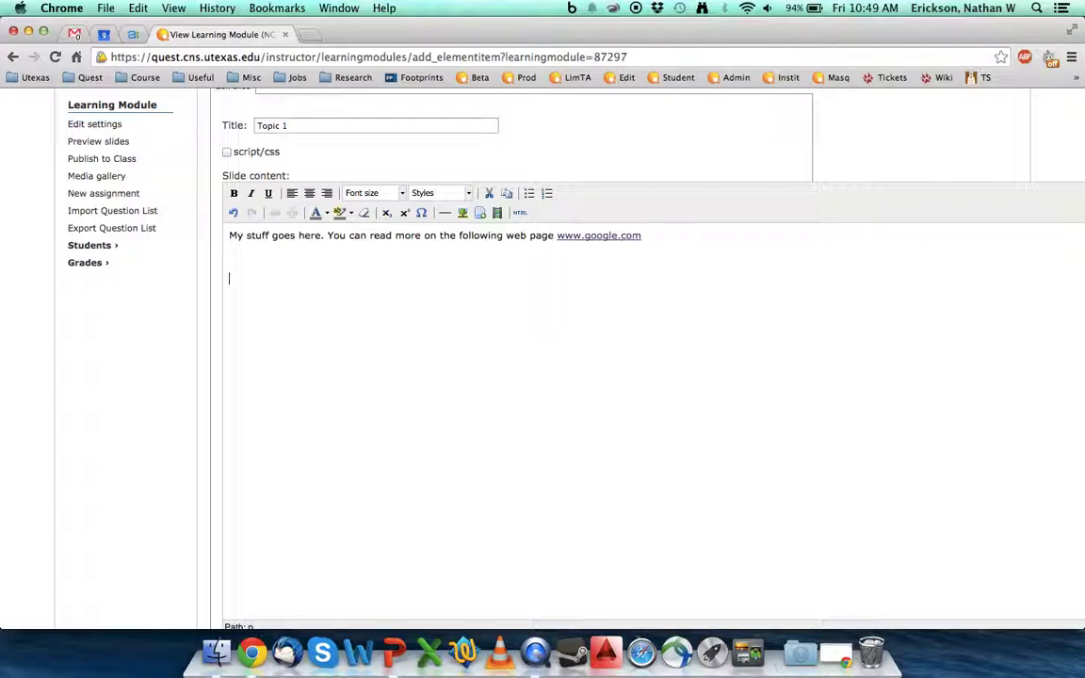
- Examine the image insertion options, including the file manager and its upload form, without inserting an image
{"action": "left_click", "coordinate": [463, 213]}
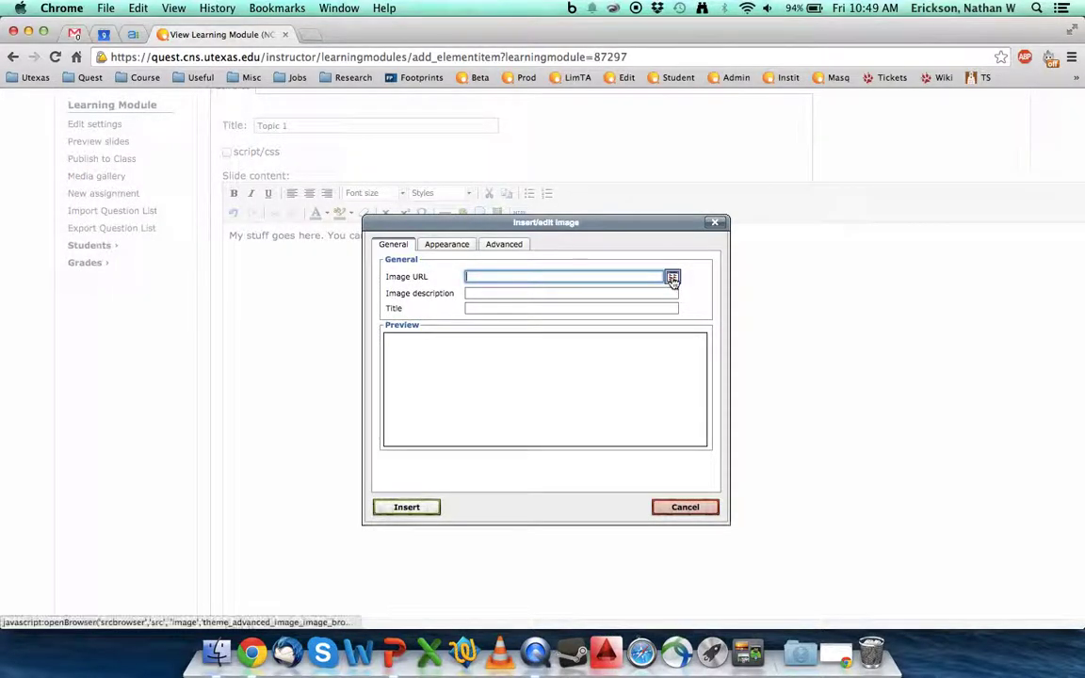
{"action": "left_click", "coordinate": [673, 278]}
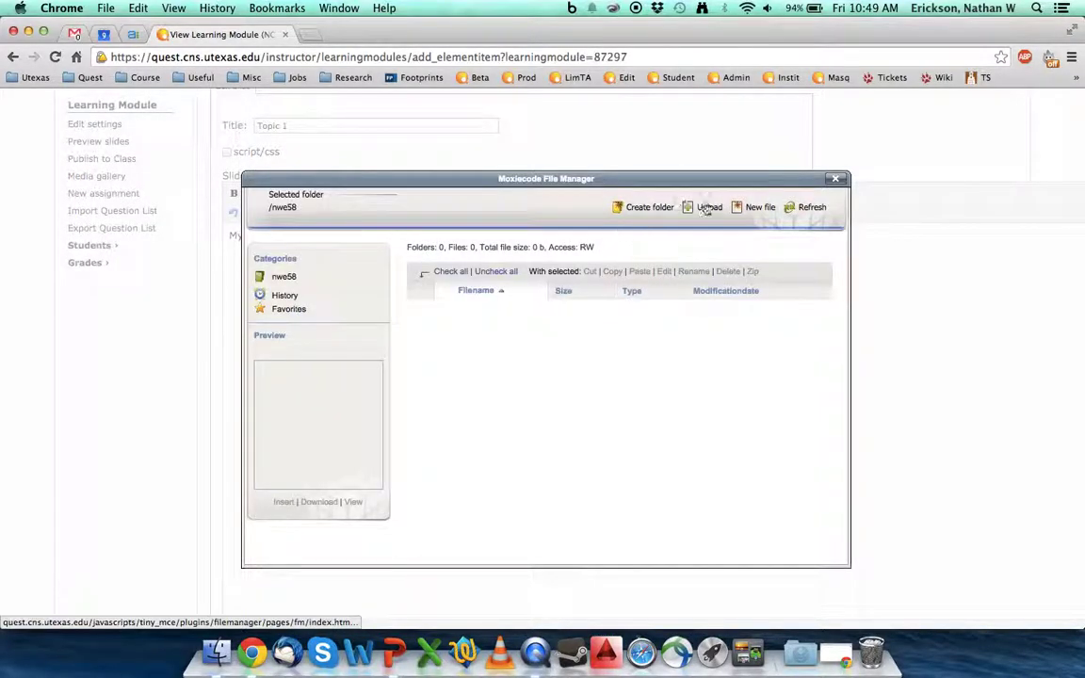
{"action": "left_click", "coordinate": [835, 179]}
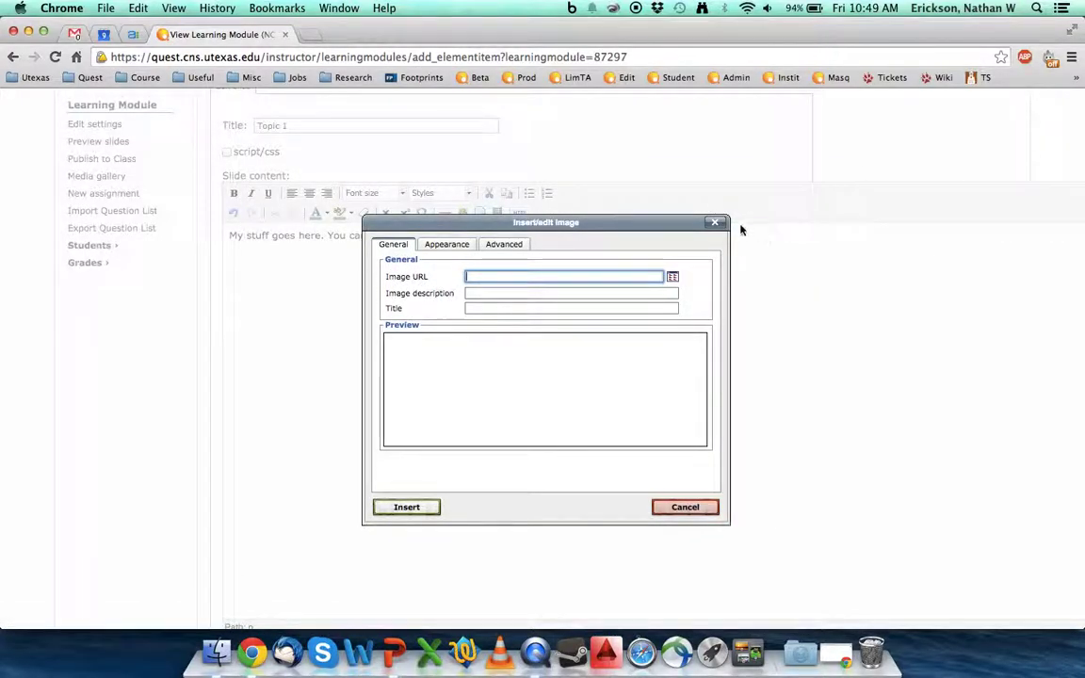
{"action": "left_click", "coordinate": [715, 224]}
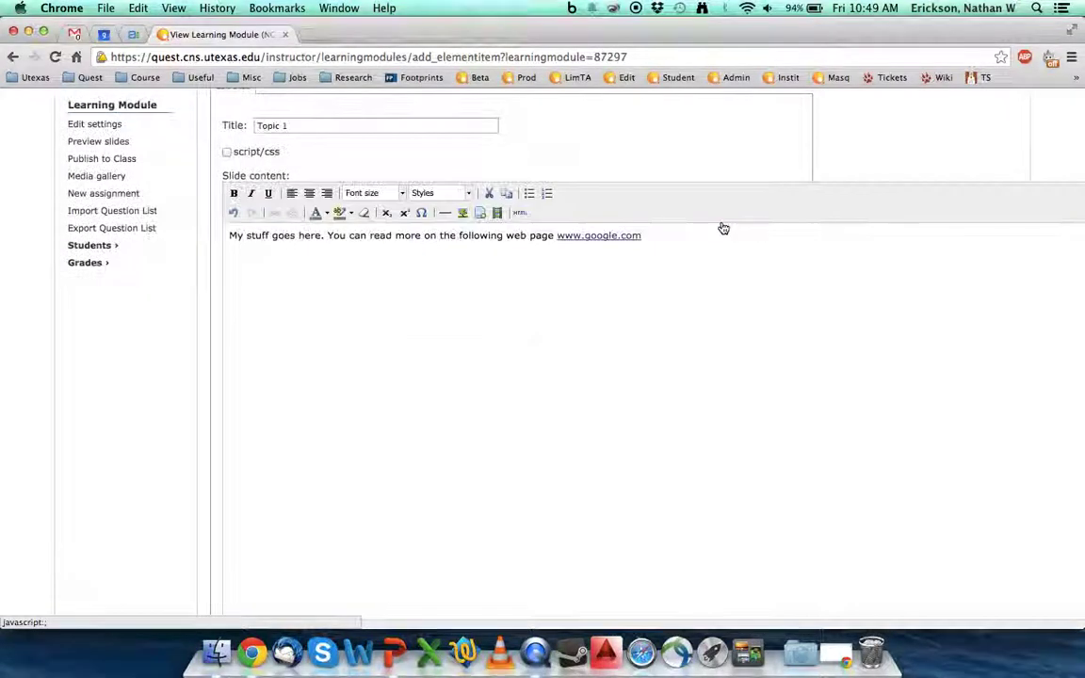
{"action": "left_click", "coordinate": [462, 213]}
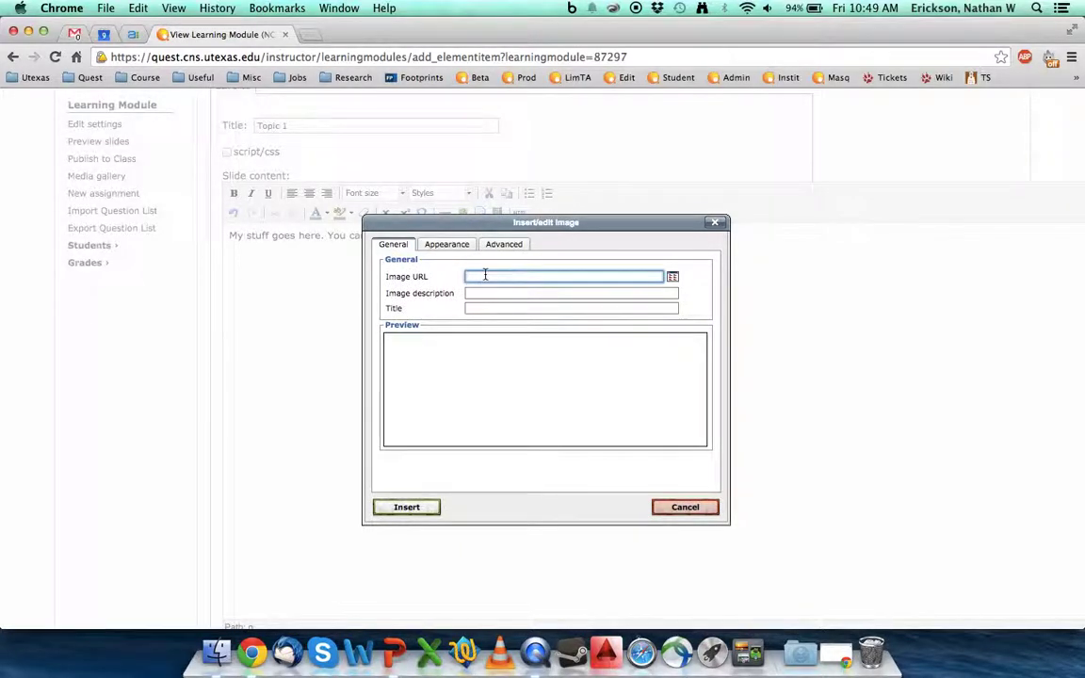
{"action": "left_click", "coordinate": [674, 278]}
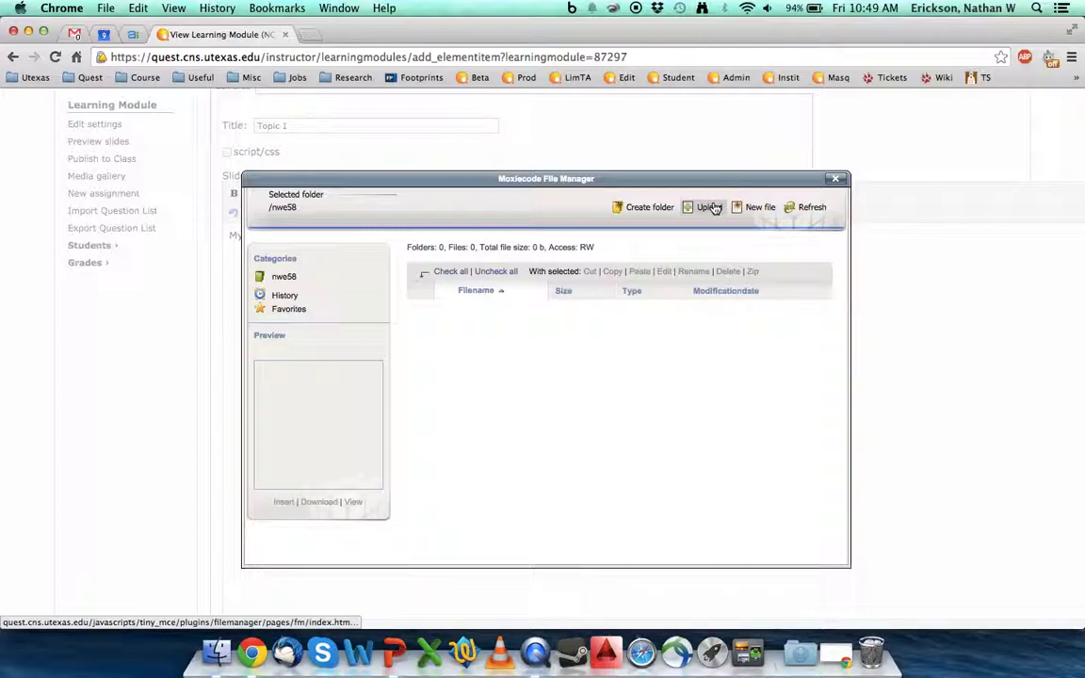
{"action": "left_click", "coordinate": [709, 207]}
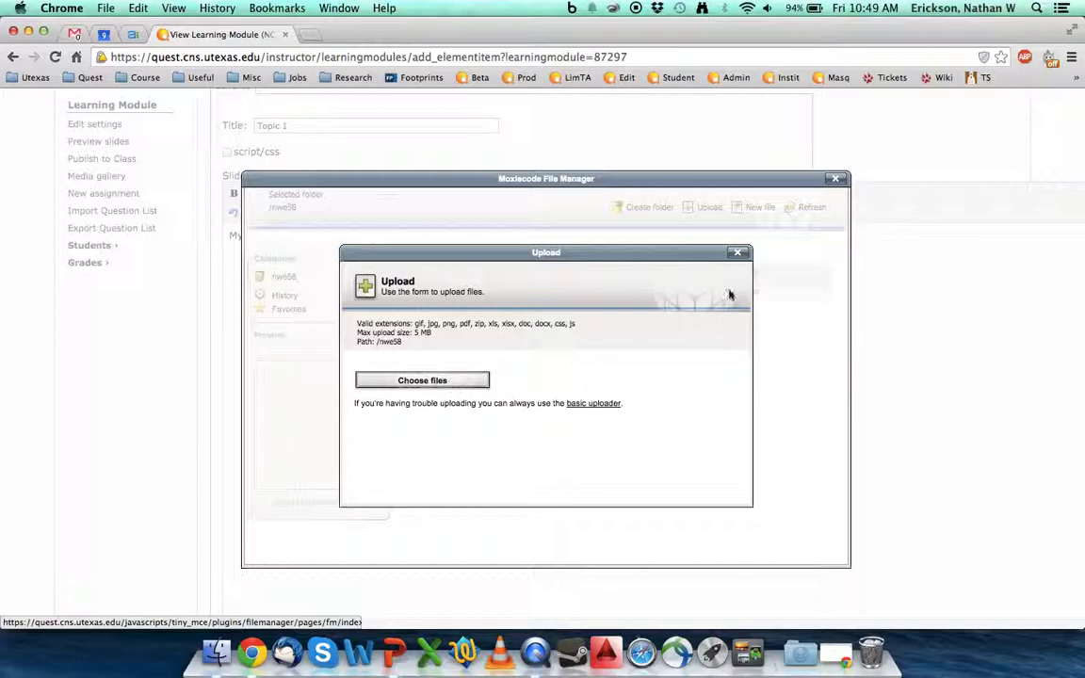
{"action": "left_click", "coordinate": [738, 253]}
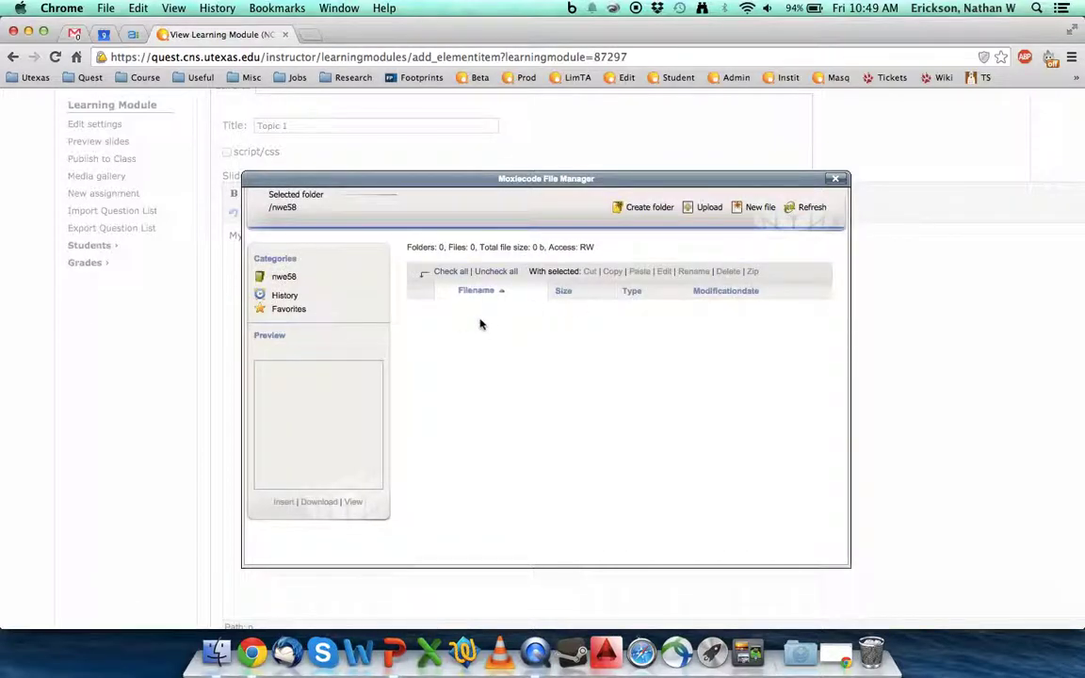
{"action": "left_click", "coordinate": [837, 180]}
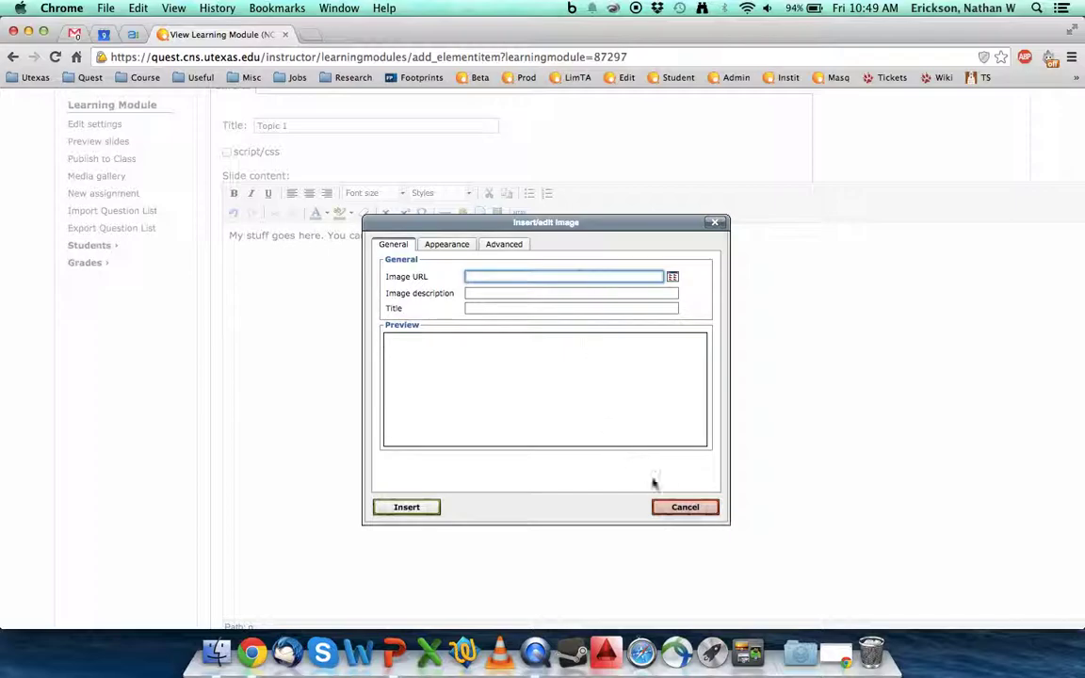
{"action": "left_click", "coordinate": [679, 512]}
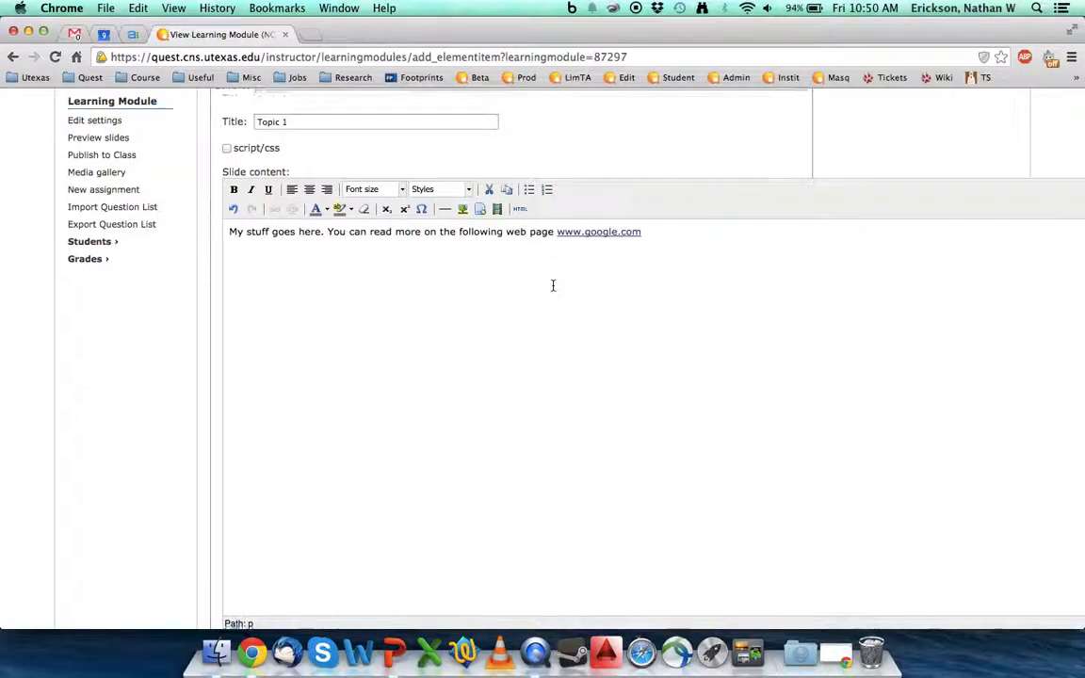
- Save the Topic 1 slide
{"action": "scroll", "coordinate": [555, 287], "scroll_direction": "down", "scroll_amount": 5}
{"action": "scroll", "coordinate": [527, 361], "scroll_direction": "down", "scroll_amount": 1}
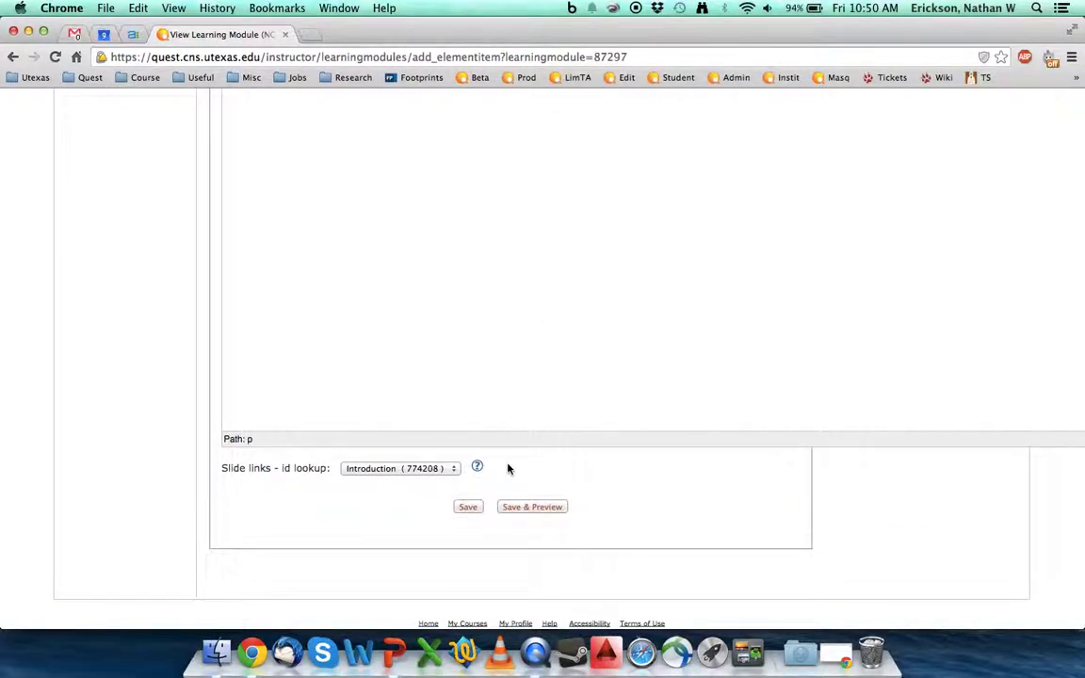
{"action": "left_click", "coordinate": [471, 507]}
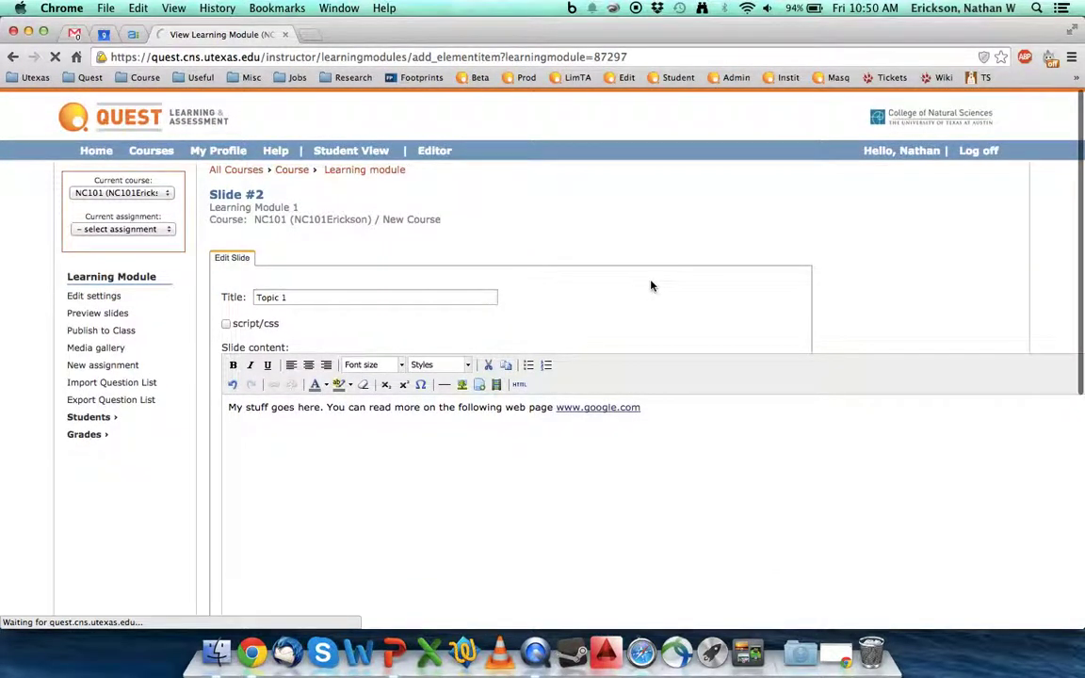
{"action": "scroll", "coordinate": [650, 285], "scroll_direction": "down", "scroll_amount": 5}
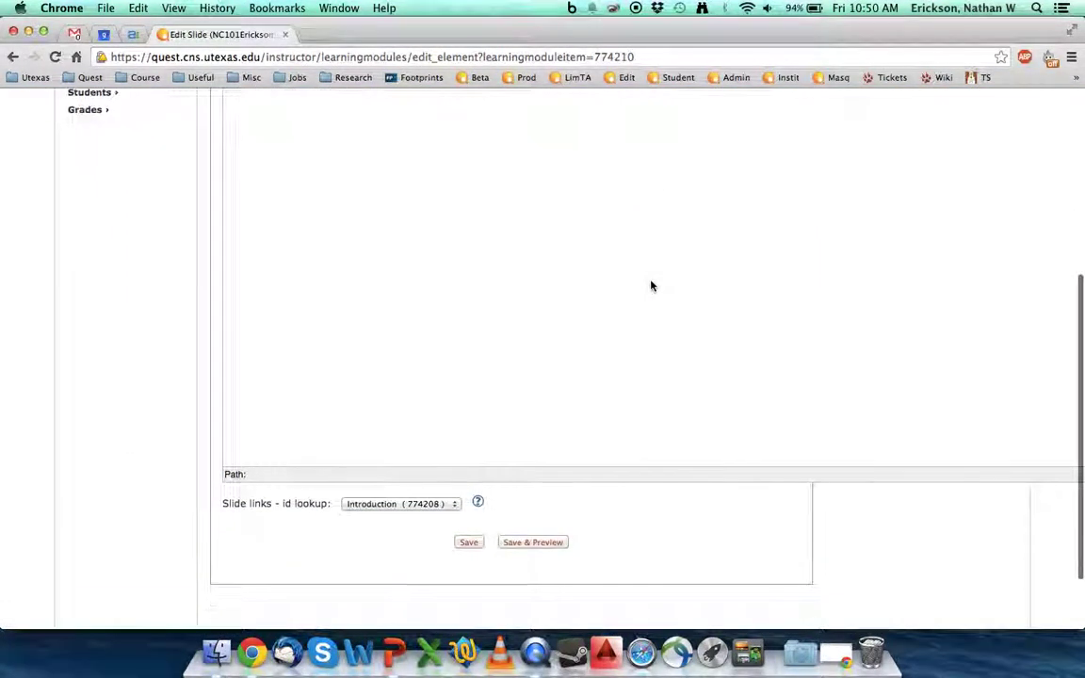
- Save the Topic 1 slide, open its preview, and dismiss the notice shown above the slide
{"action": "left_click", "coordinate": [531, 543]}
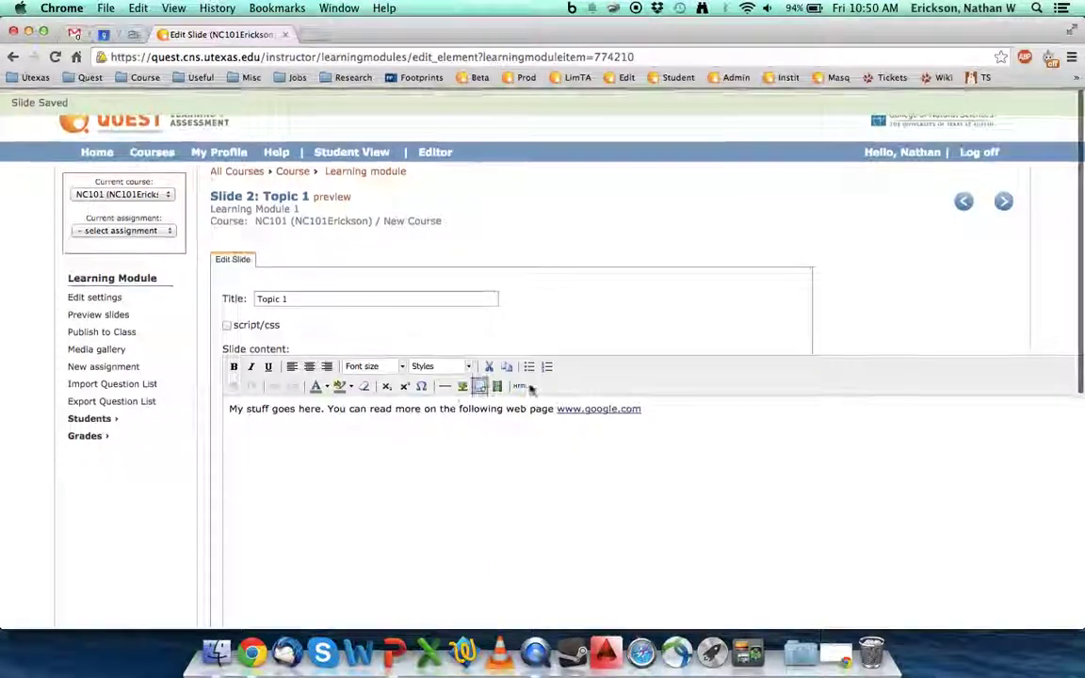
{"action": "left_click", "coordinate": [329, 196]}
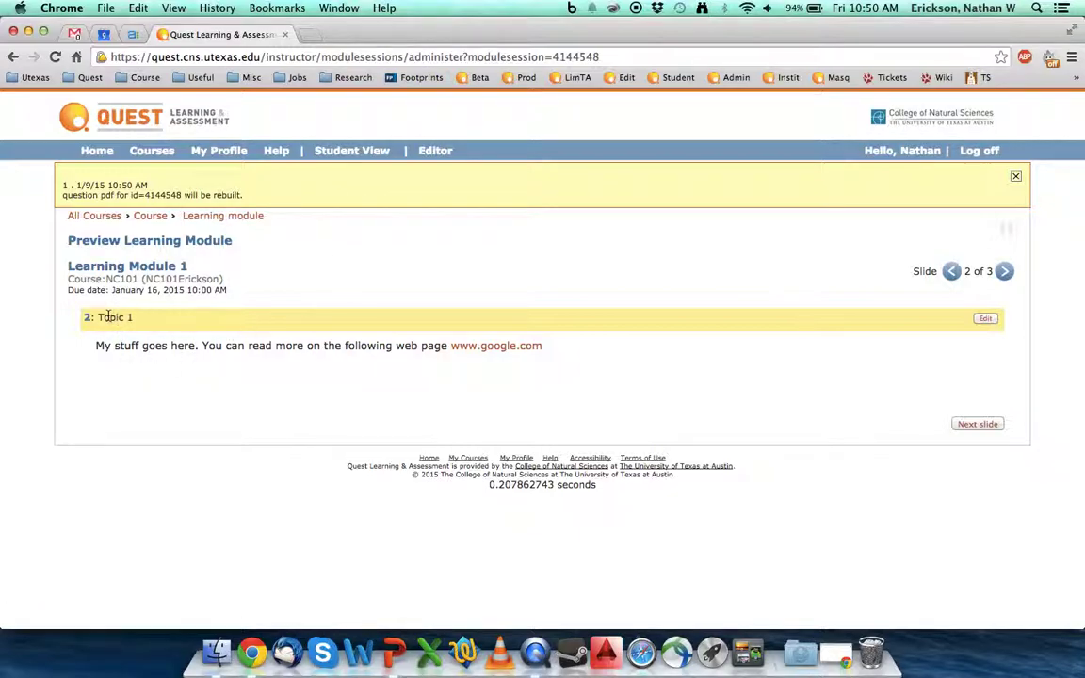
{"action": "mouse_move", "coordinate": [86, 317]}
{"action": "left_mouse_down"}
{"action": "mouse_move", "coordinate": [132, 318]}
{"action": "mouse_move", "coordinate": [98, 321]}
{"action": "left_mouse_up"}
{"action": "left_click", "coordinate": [169, 357]}
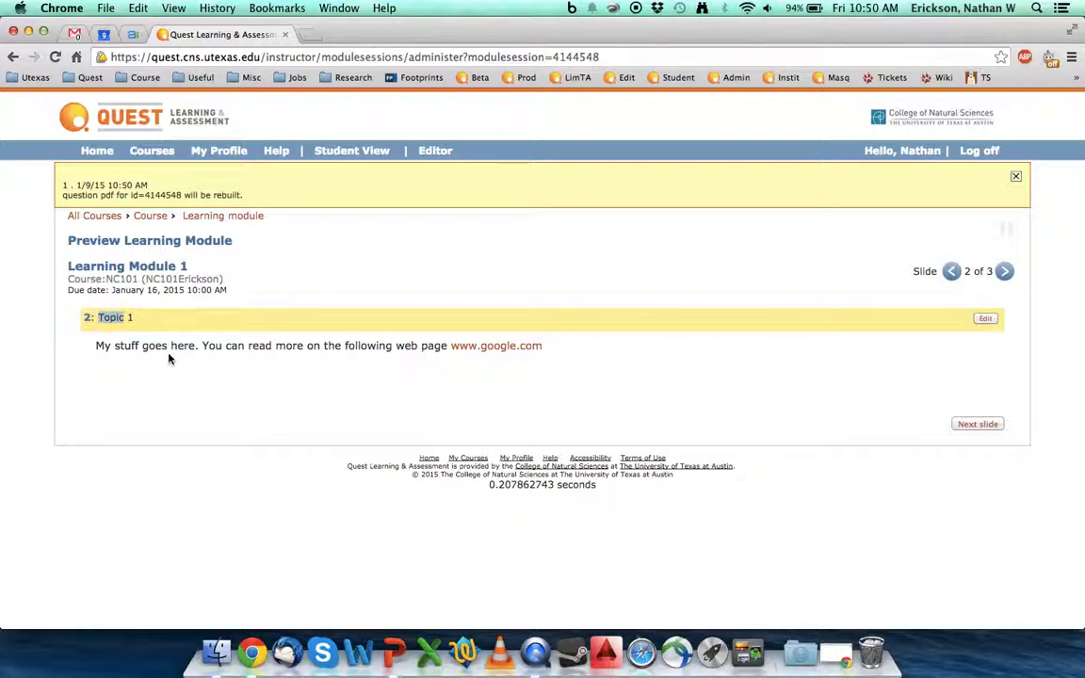
{"action": "left_click", "coordinate": [1015, 176]}
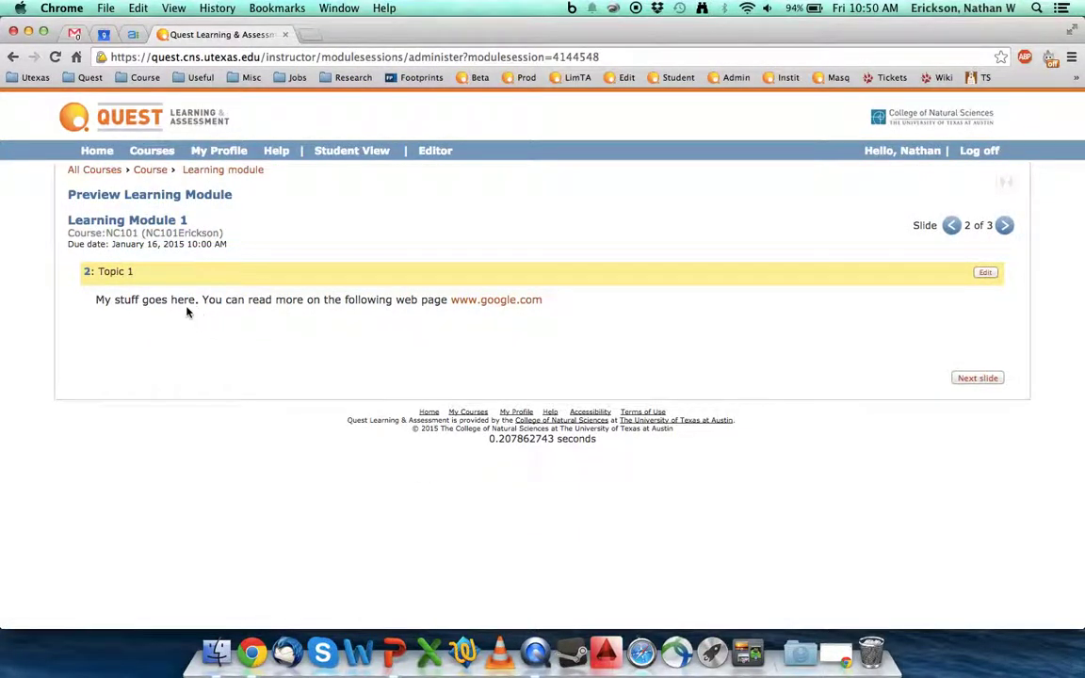
{"action": "left_click_drag", "start_coordinate": [112, 300], "coordinate": [344, 299]}
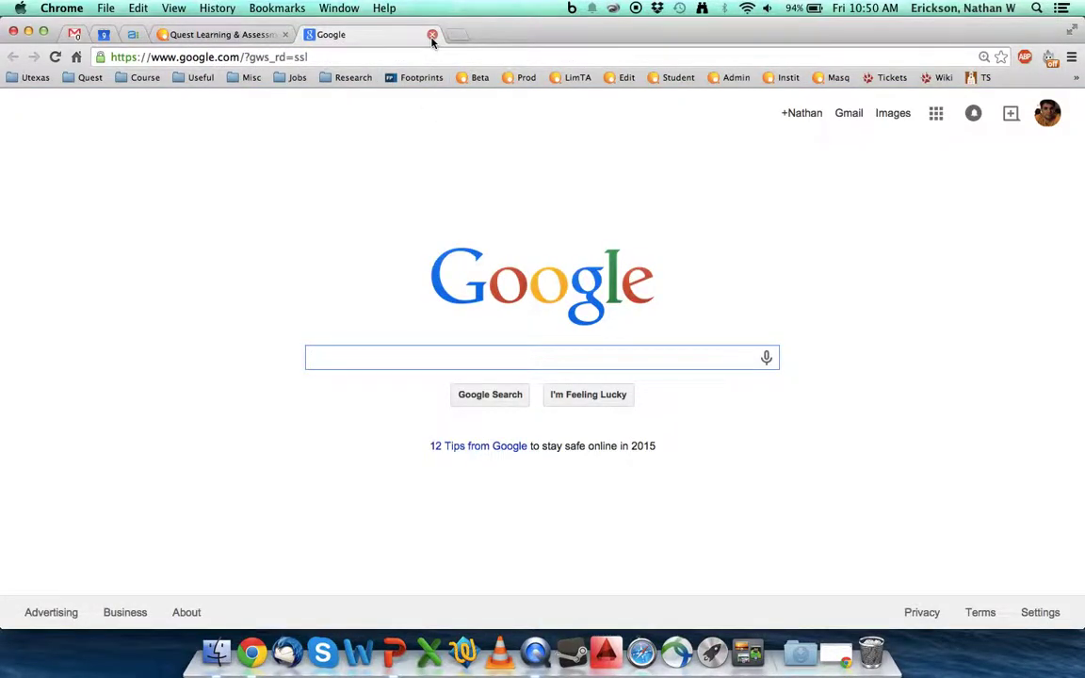
{"action": "left_click", "coordinate": [432, 36]}
{"action": "left_click", "coordinate": [390, 325]}
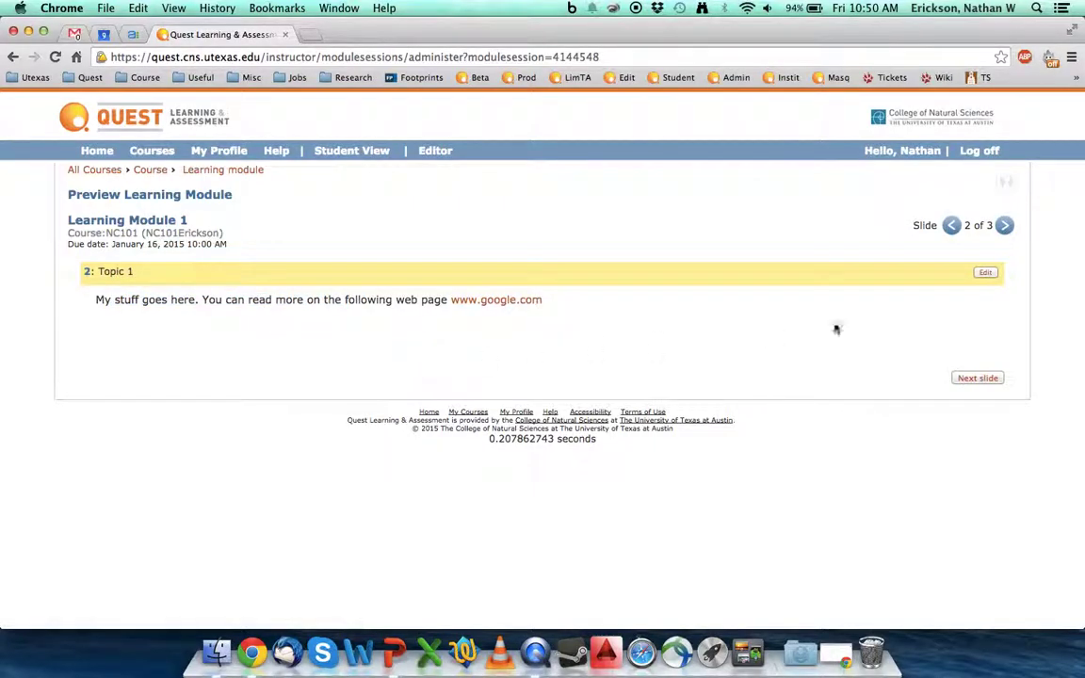
{"action": "left_click", "coordinate": [977, 379]}
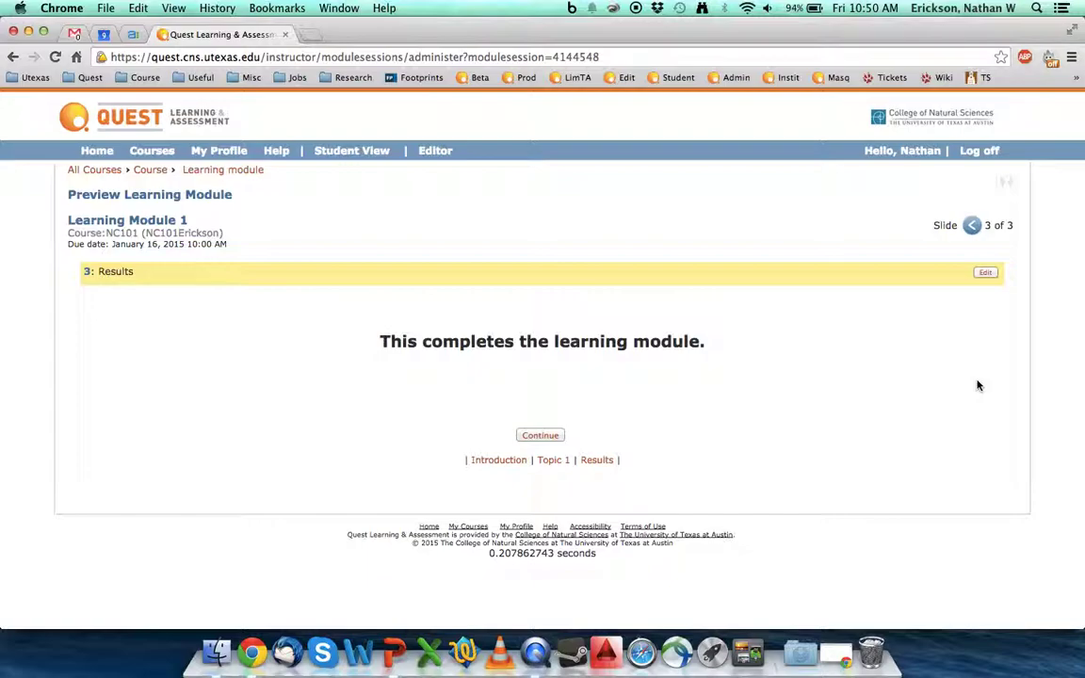
- Return to the learning module, start adding a question slide, and set the browsing area to All Math
{"action": "left_click", "coordinate": [234, 172]}
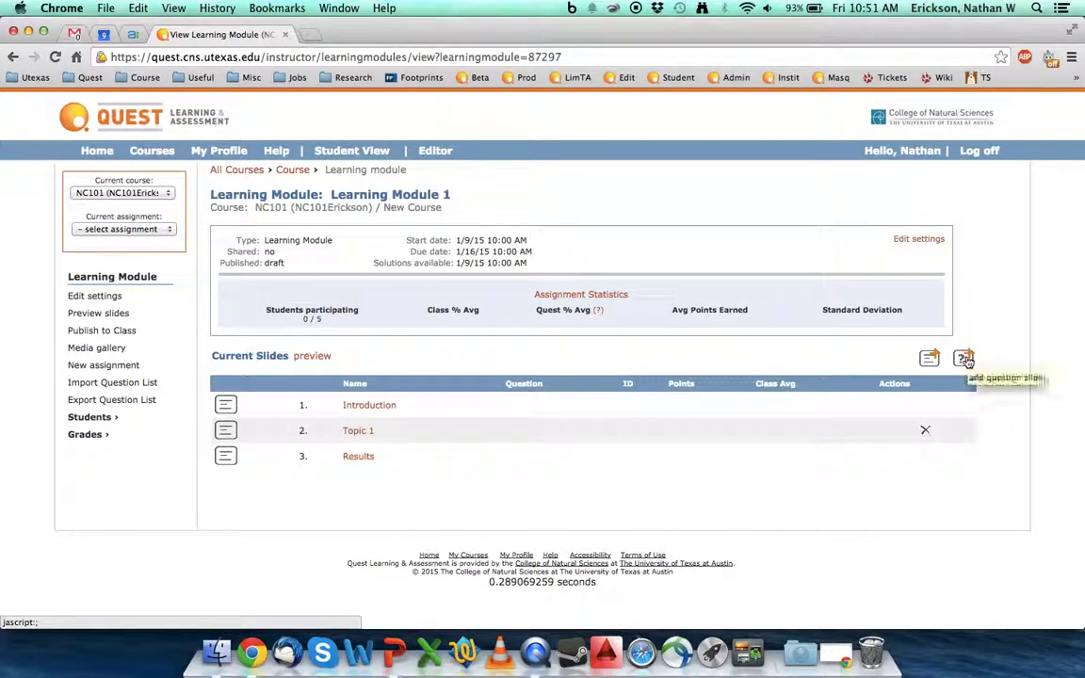
{"action": "left_click", "coordinate": [967, 362]}
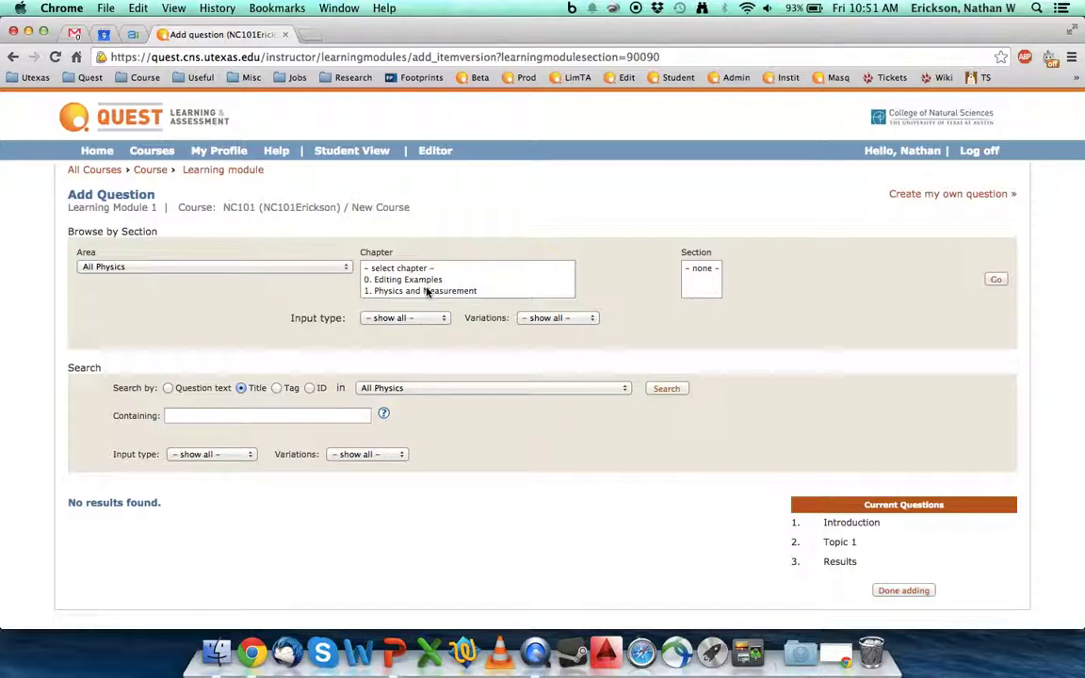
{"action": "left_click", "coordinate": [292, 268]}
{"action": "scroll", "coordinate": [293, 267], "scroll_direction": "up", "scroll_amount": 5}
{"action": "left_click", "coordinate": [250, 218]}
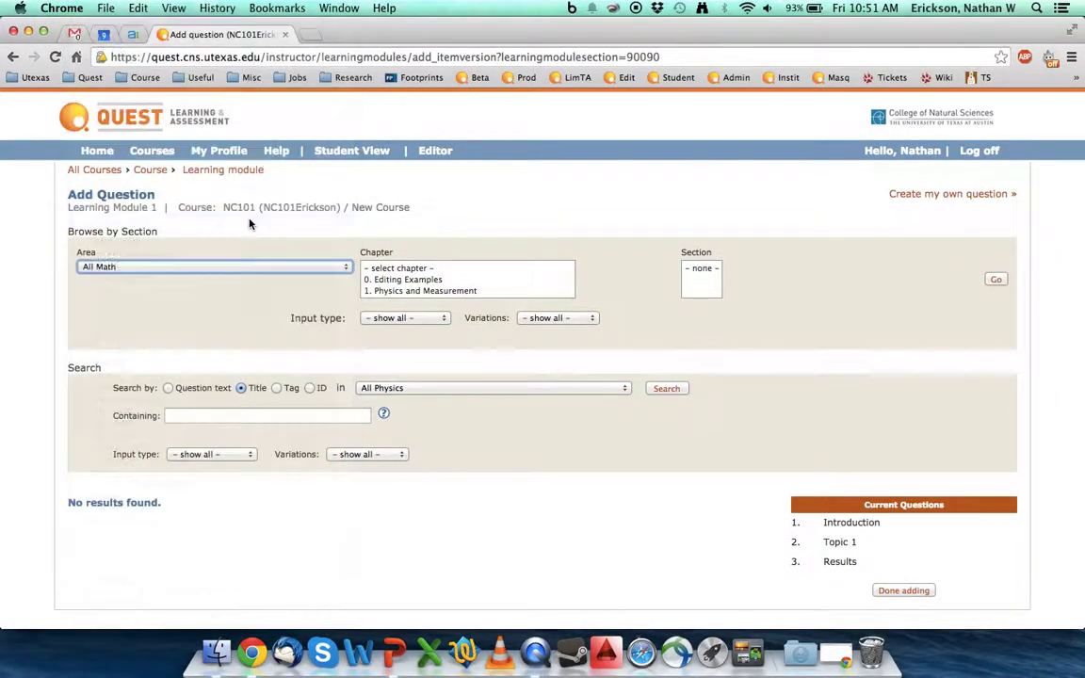
- List the questions in chapter 5. Geometry, section 7. Nets of Solids
{"action": "scroll", "coordinate": [437, 293], "scroll_direction": "down", "scroll_amount": 3}
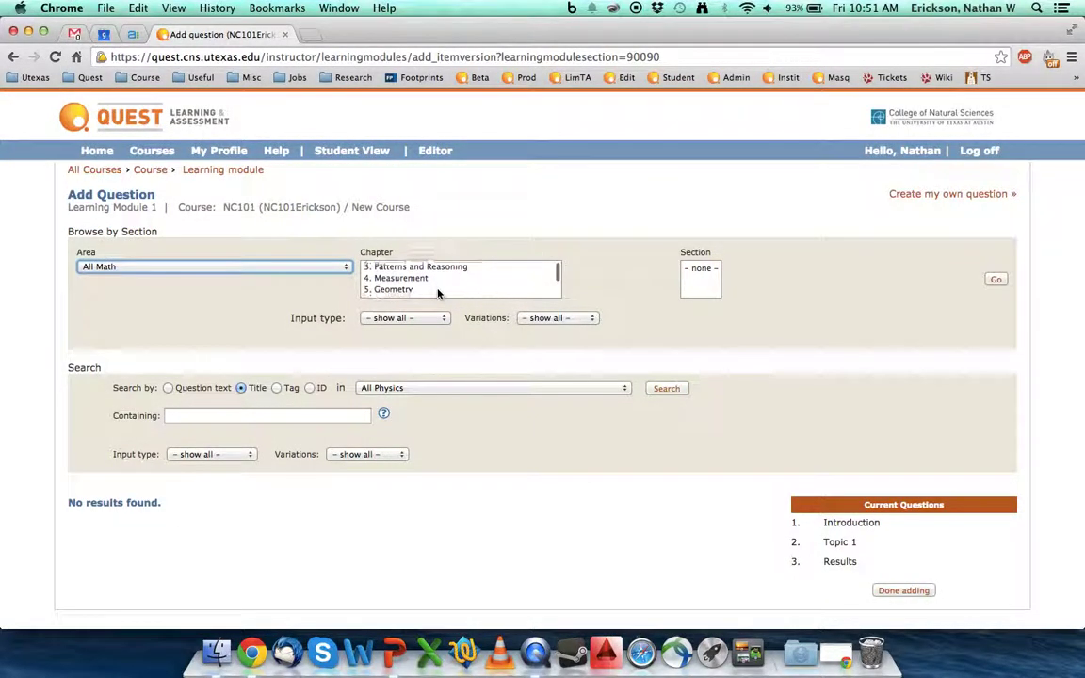
{"action": "left_click", "coordinate": [411, 282]}
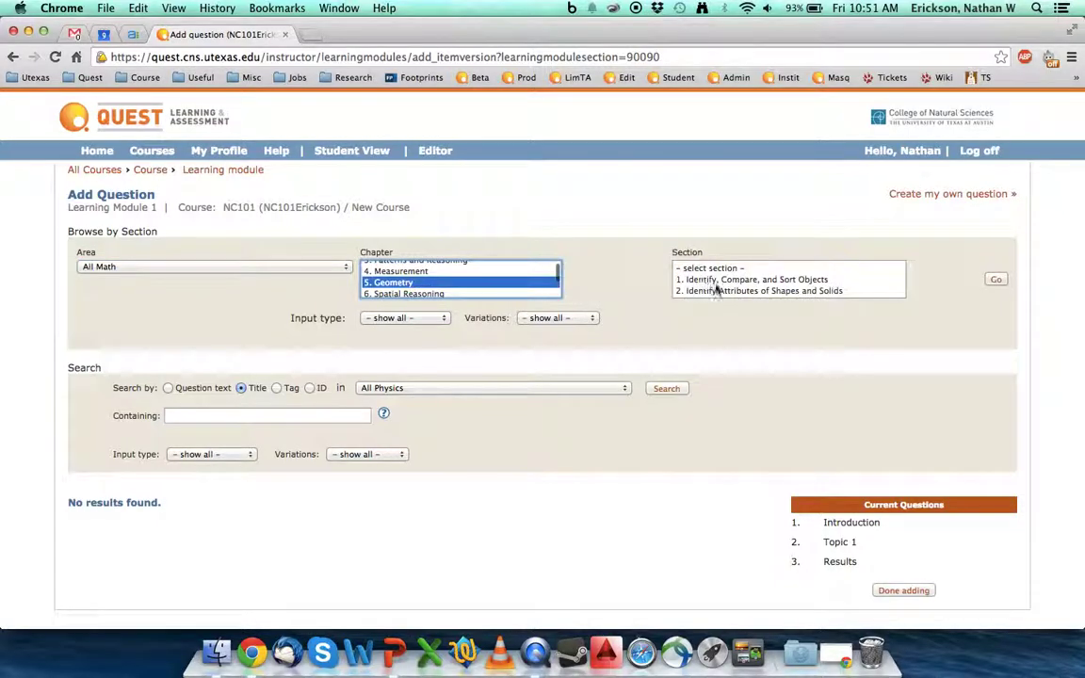
{"action": "scroll", "coordinate": [716, 285], "scroll_direction": "down", "scroll_amount": 5}
{"action": "scroll", "coordinate": [715, 289], "scroll_direction": "up", "scroll_amount": 1}
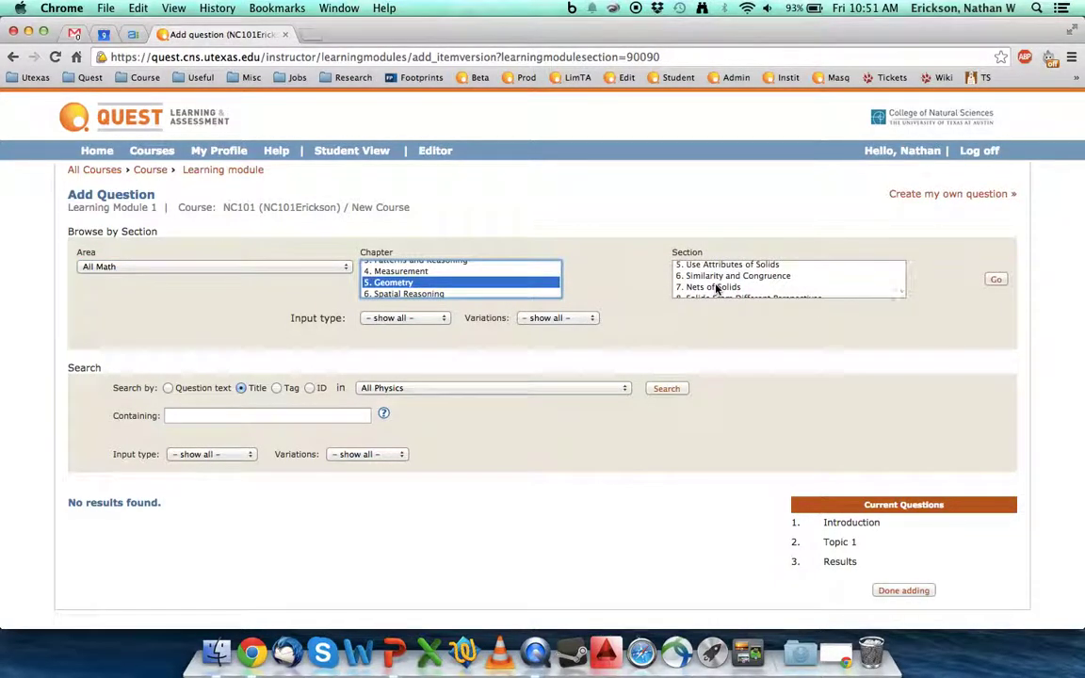
{"action": "scroll", "coordinate": [716, 289], "scroll_direction": "up", "scroll_amount": 1}
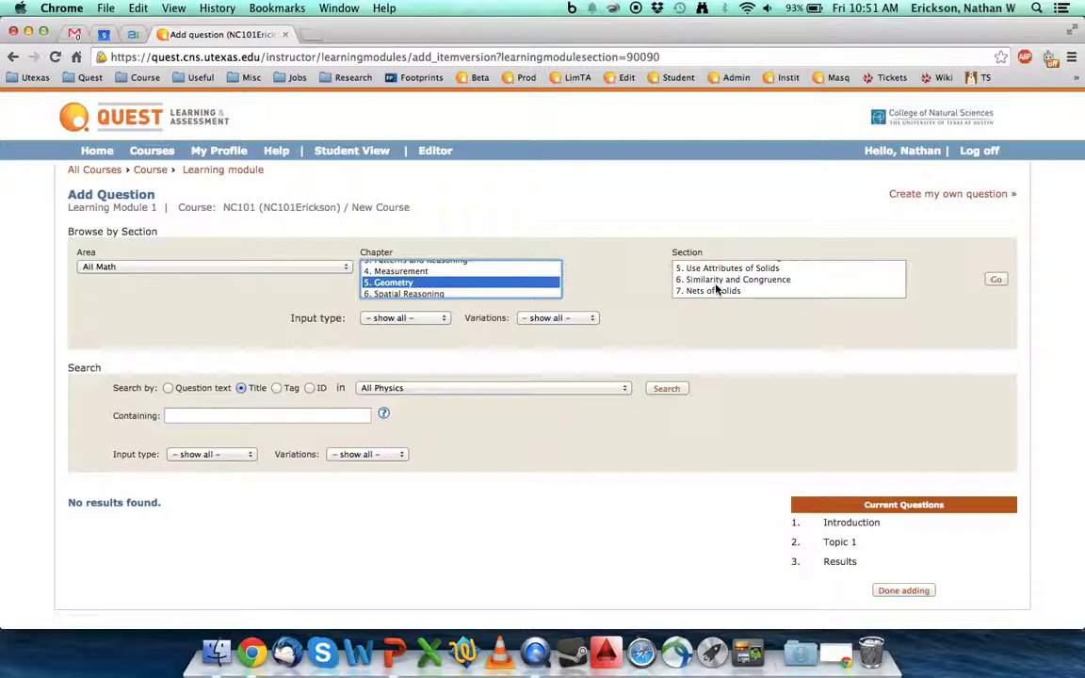
{"action": "scroll", "coordinate": [716, 290], "scroll_direction": "down", "scroll_amount": 3}
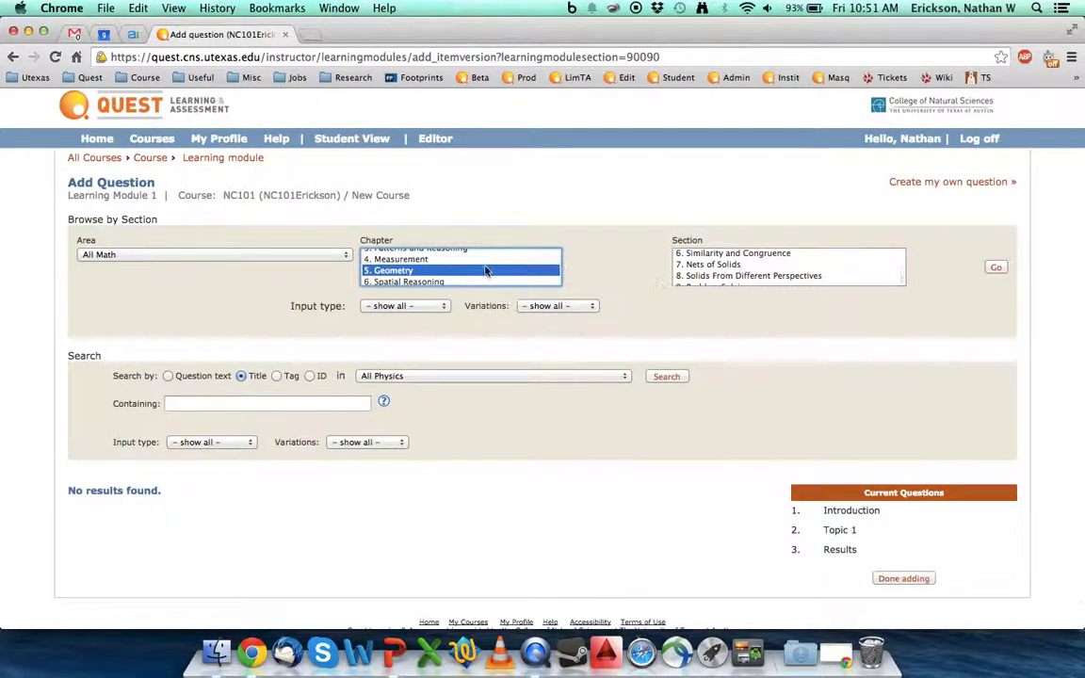
{"action": "left_click", "coordinate": [715, 265]}
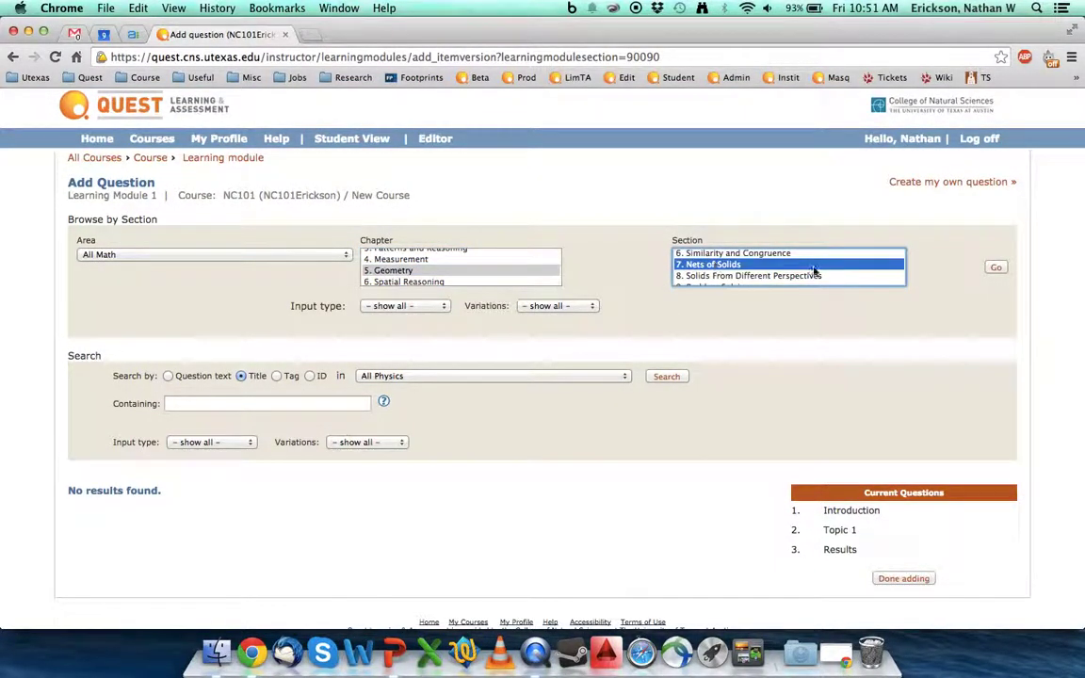
{"action": "left_click", "coordinate": [996, 270]}
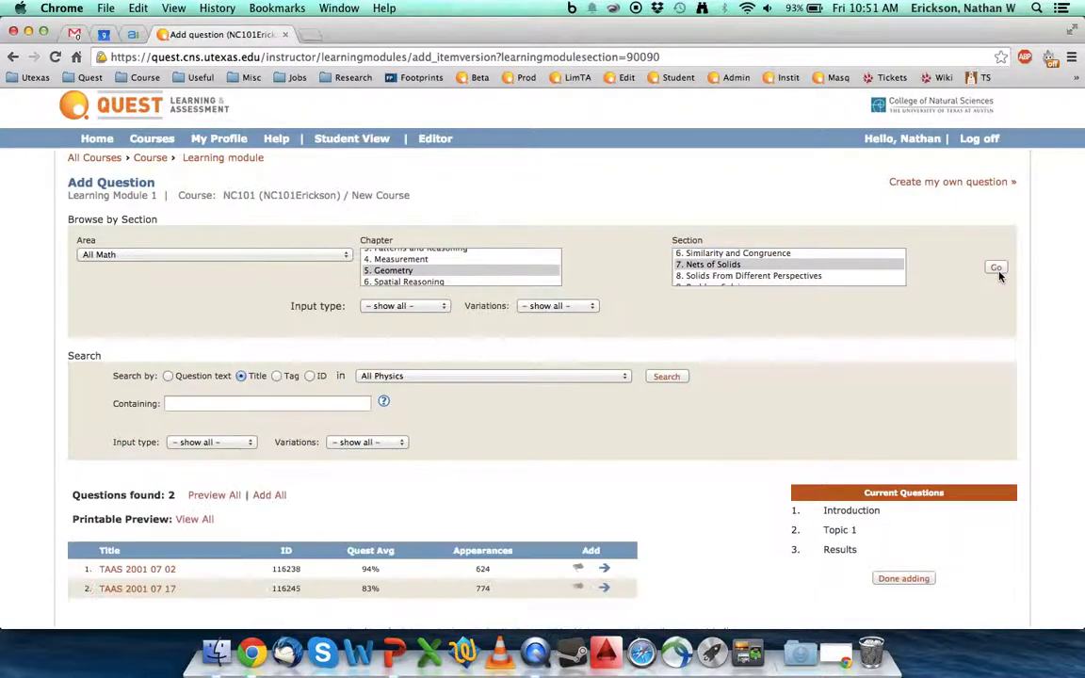
- Add the questions TAAS 2001 07 02 and TAAS 2001 07 17 to the module, and move Slide #4 above Slide #3
{"action": "scroll", "coordinate": [525, 383], "scroll_direction": "down", "scroll_amount": 2}
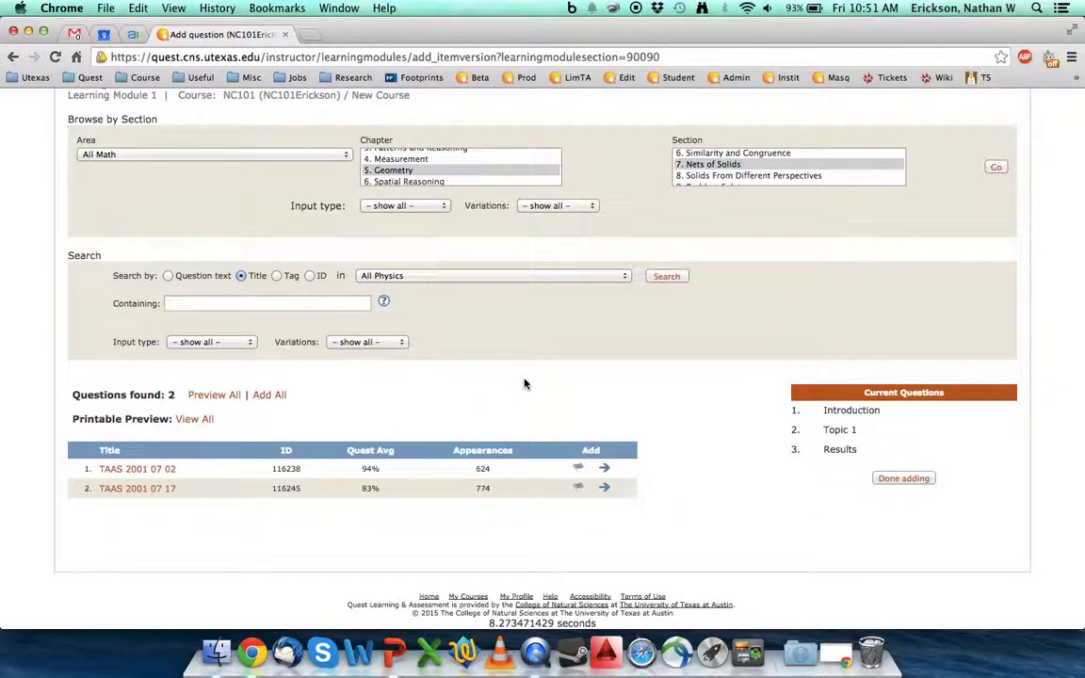
{"action": "left_click", "coordinate": [605, 470]}
{"action": "left_click", "coordinate": [605, 488]}
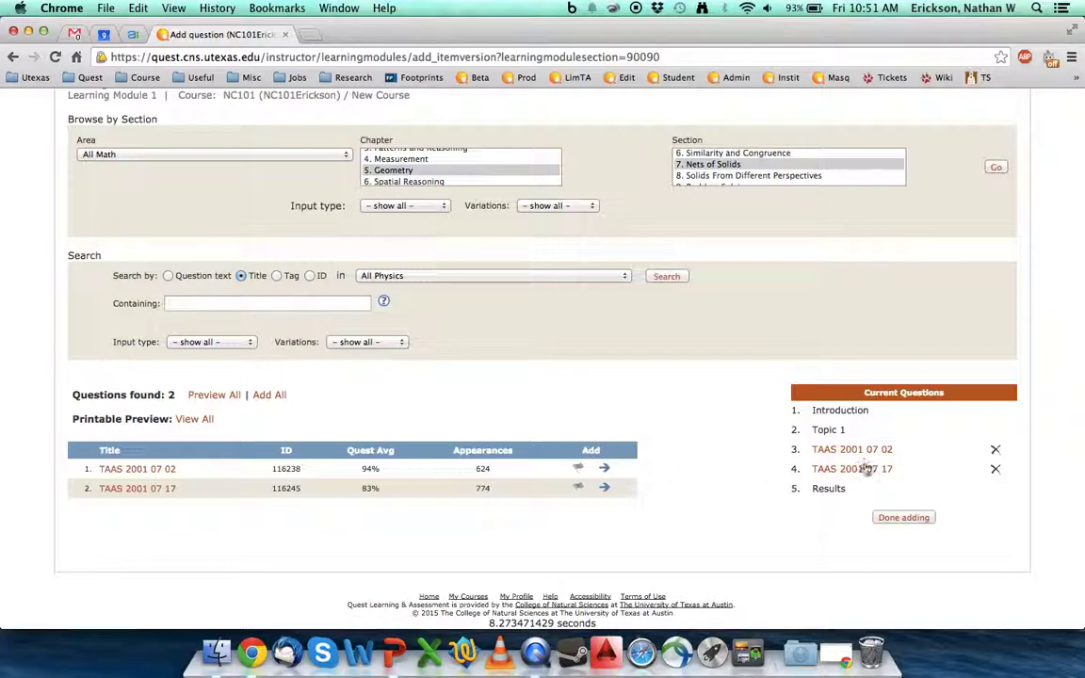
{"action": "left_click", "coordinate": [904, 519]}
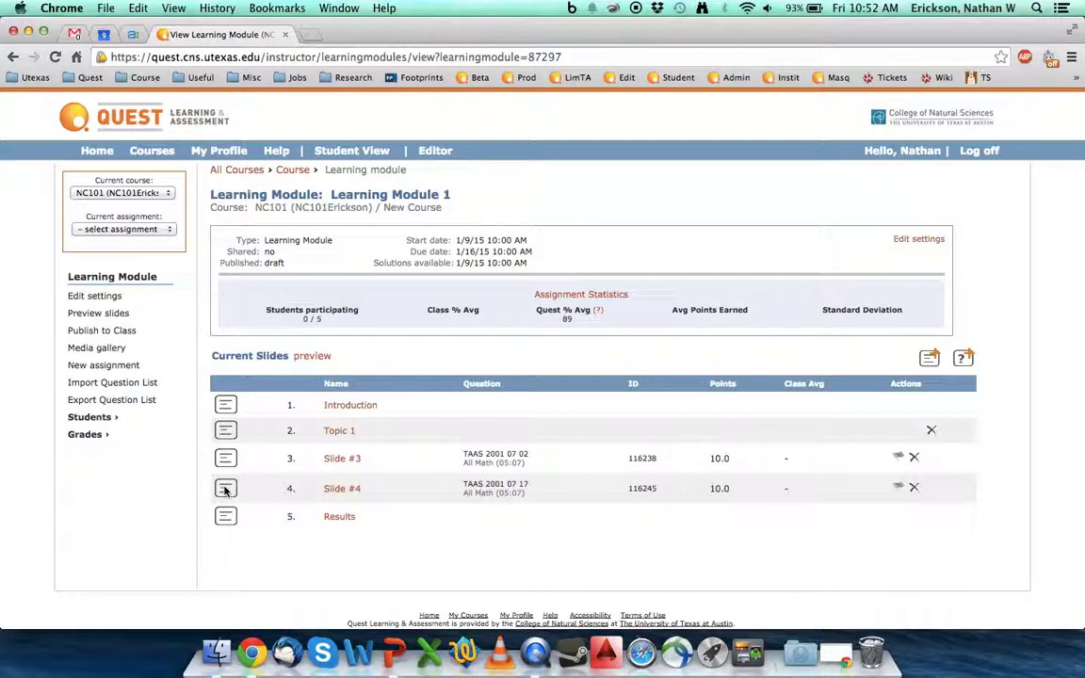
{"action": "left_click_drag", "start_coordinate": [225, 488], "coordinate": [225, 456]}
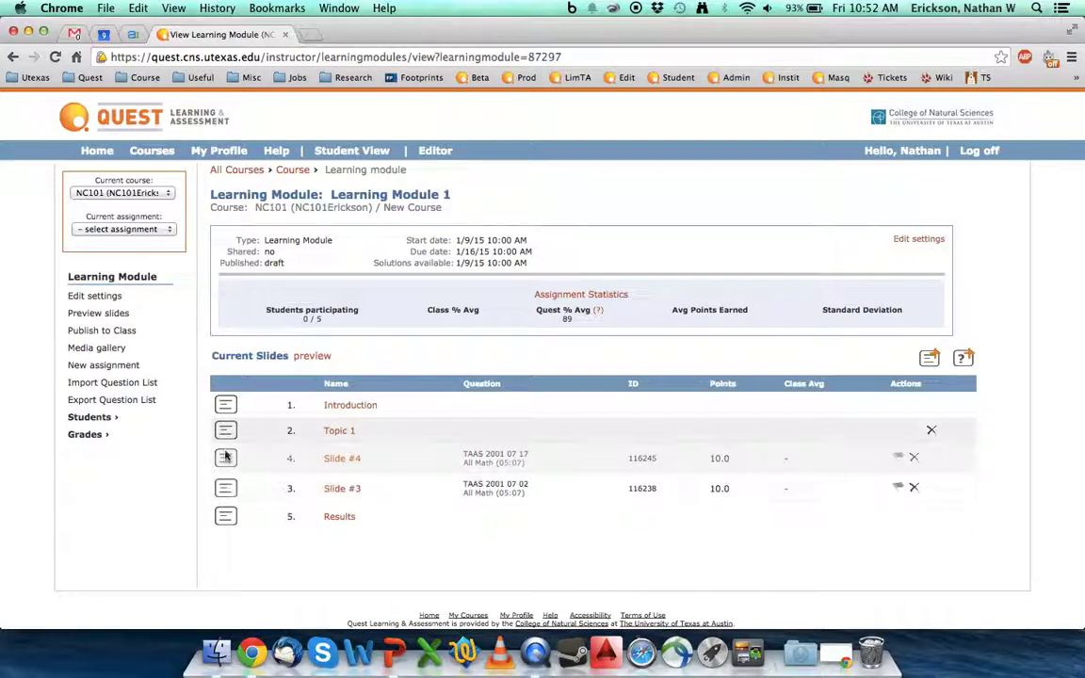
- Open Slide #4 for editing and enter the question intro "Give a shot at this question."
{"action": "left_click", "coordinate": [346, 462]}
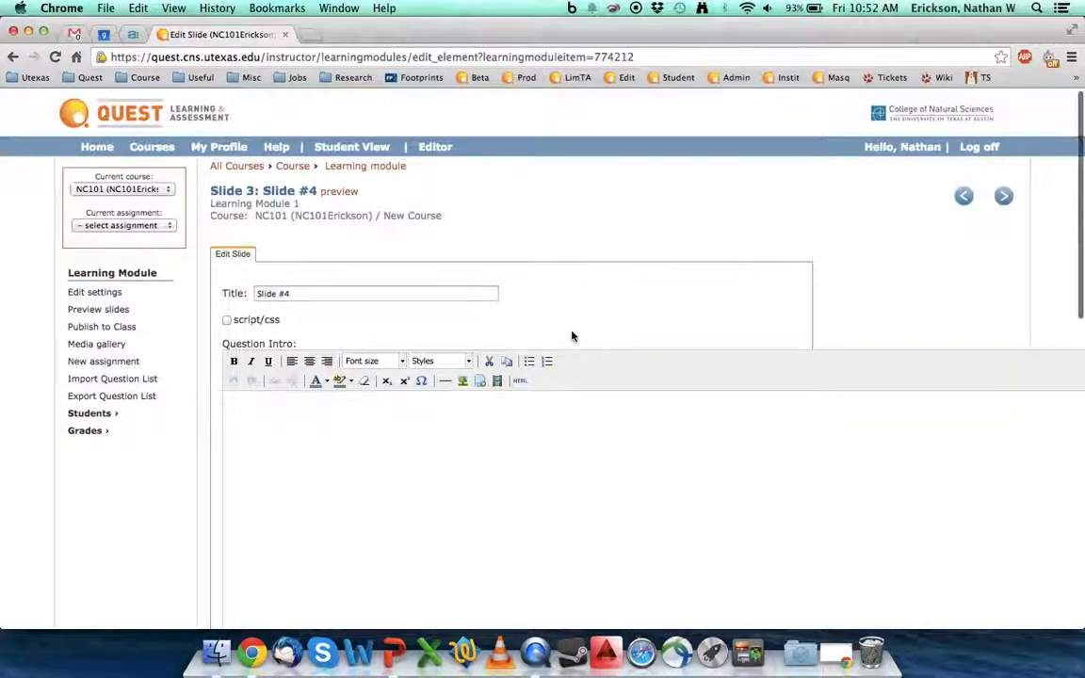
{"action": "scroll", "coordinate": [571, 334], "scroll_direction": "down", "scroll_amount": 5}
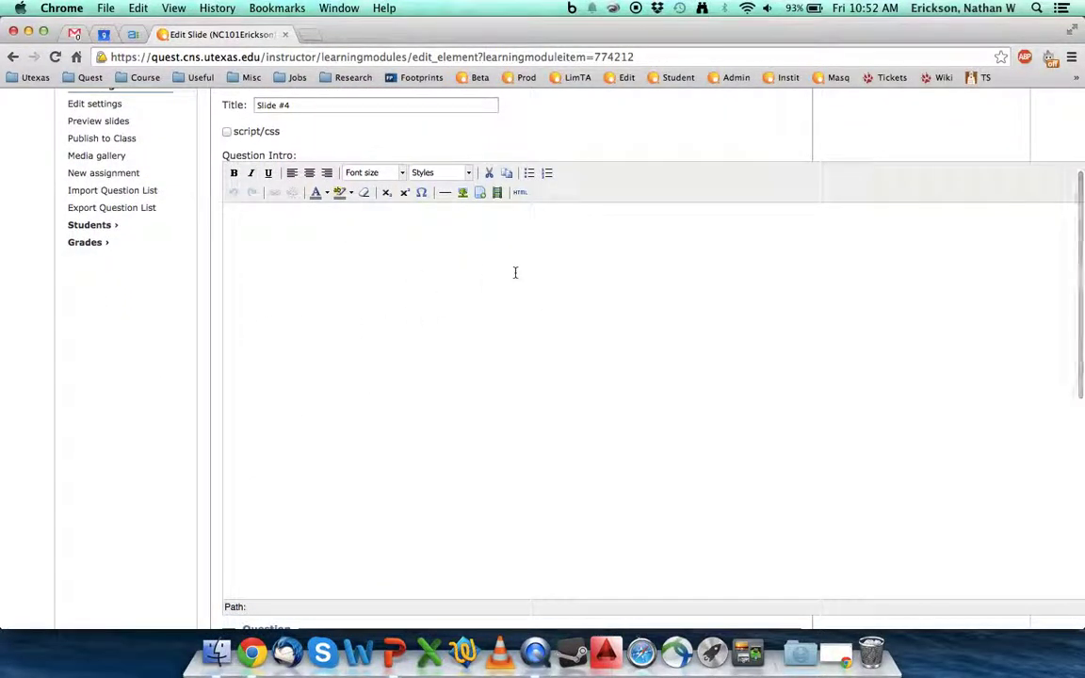
{"action": "scroll", "coordinate": [514, 271], "scroll_direction": "down", "scroll_amount": 1}
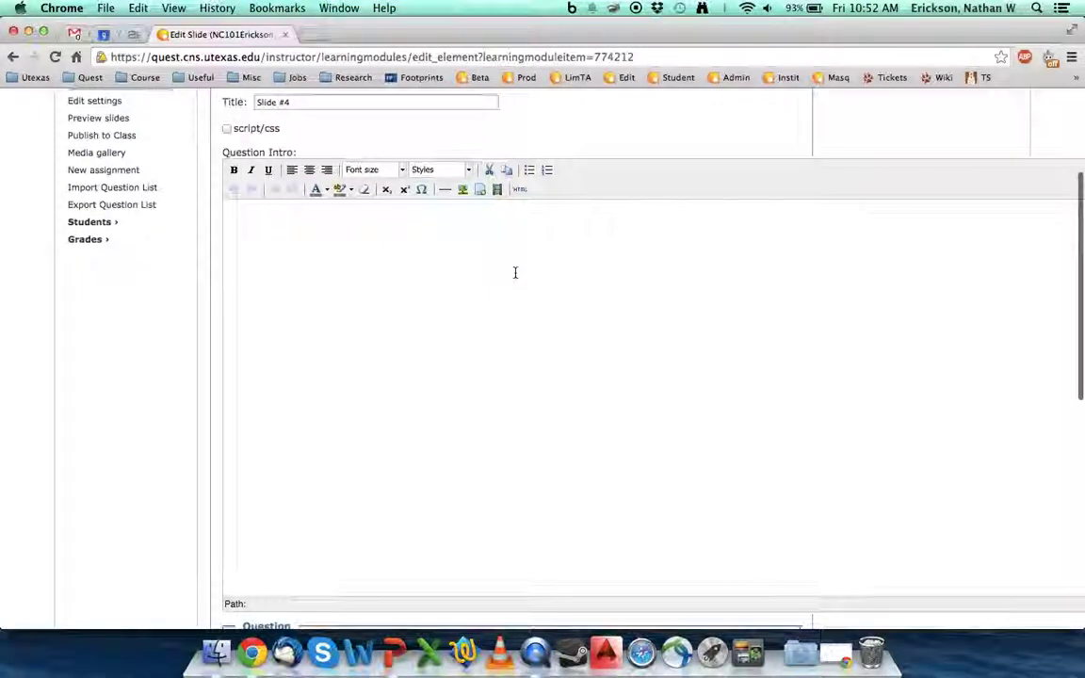
{"action": "scroll", "coordinate": [388, 268], "scroll_direction": "down", "scroll_amount": 2}
{"action": "left_click", "coordinate": [388, 268]}
{"action": "type", "text": "Give "}
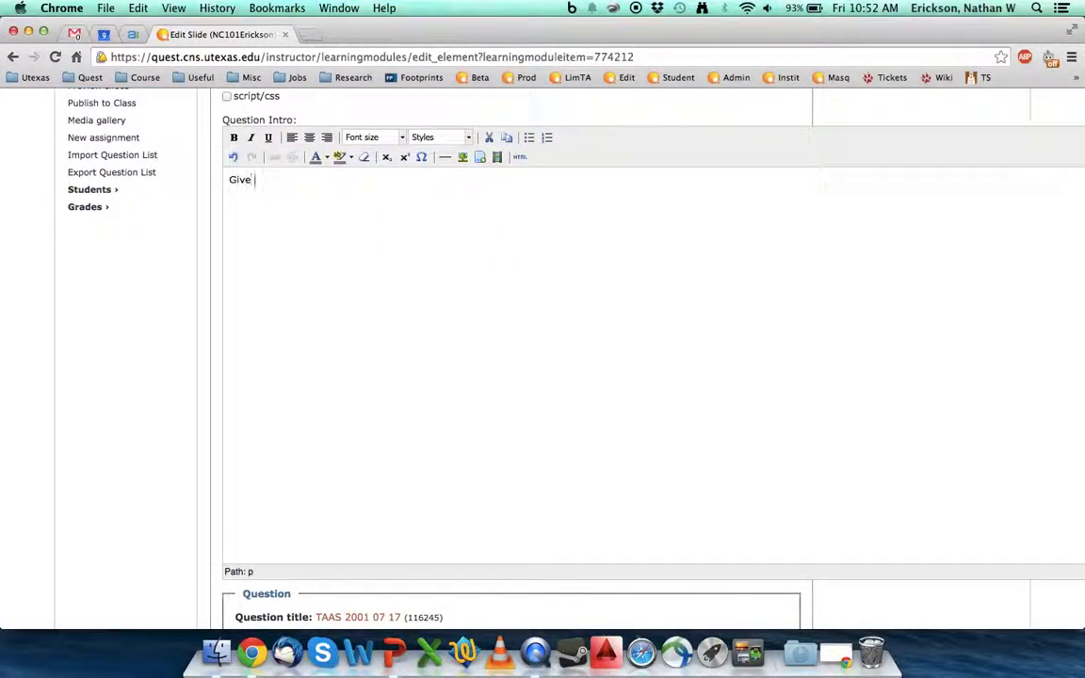
{"action": "type", "text": "a shot at this question."}
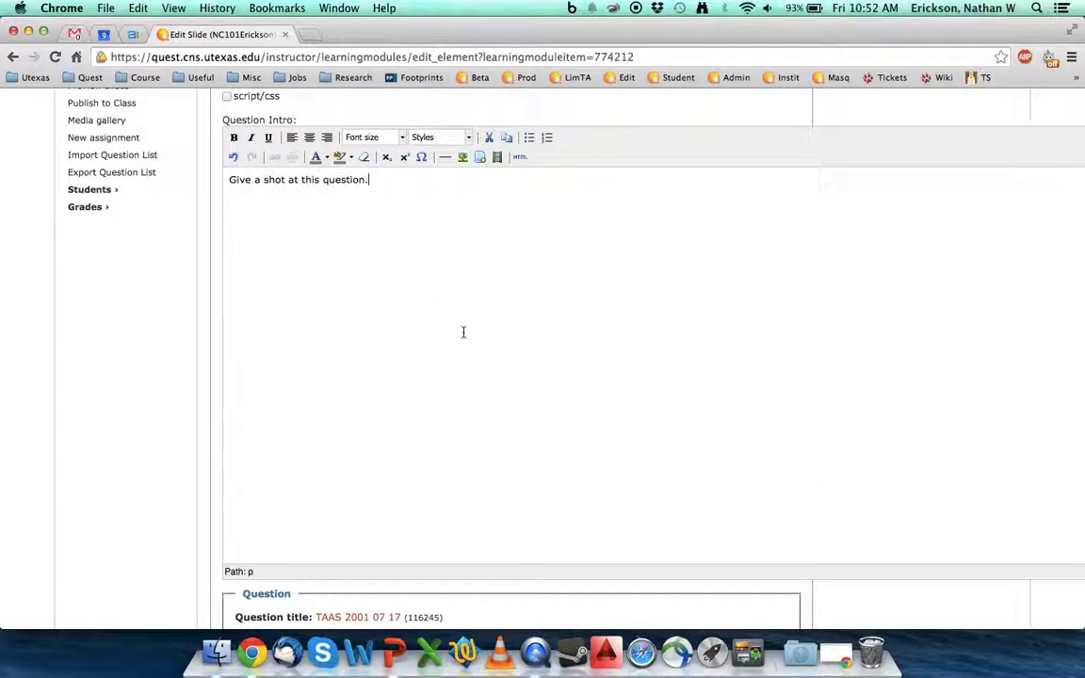
- Review the question settings, retitle the slide "Question 1", and save it with a preview
{"action": "scroll", "coordinate": [517, 360], "scroll_direction": "down", "scroll_amount": 3}
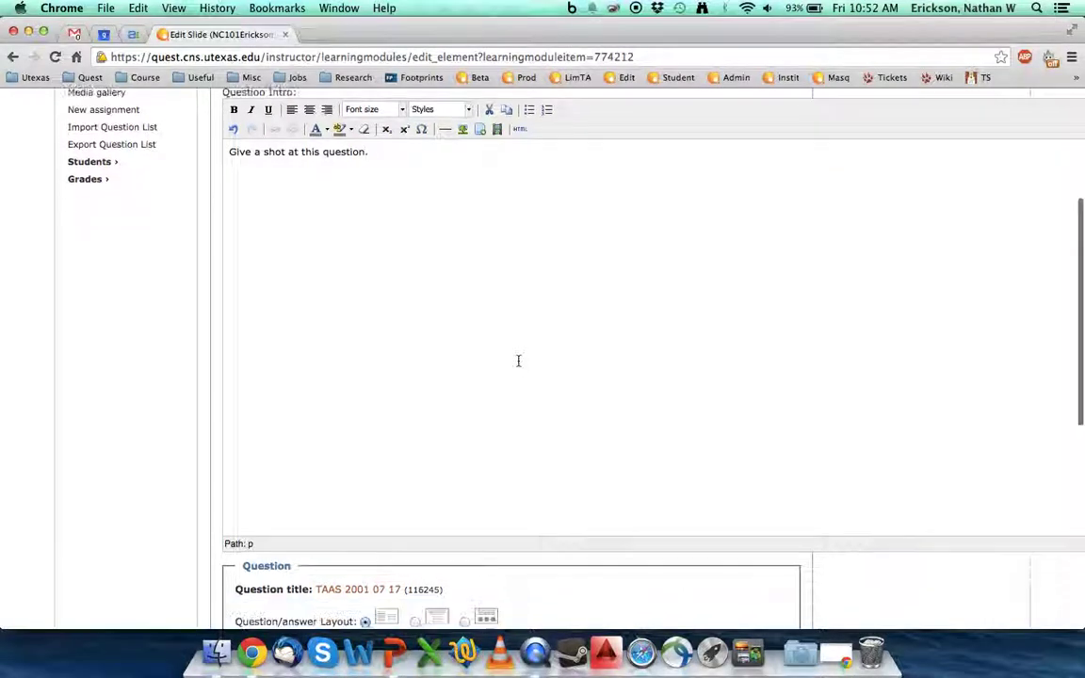
{"action": "scroll", "coordinate": [517, 361], "scroll_direction": "up", "scroll_amount": 2}
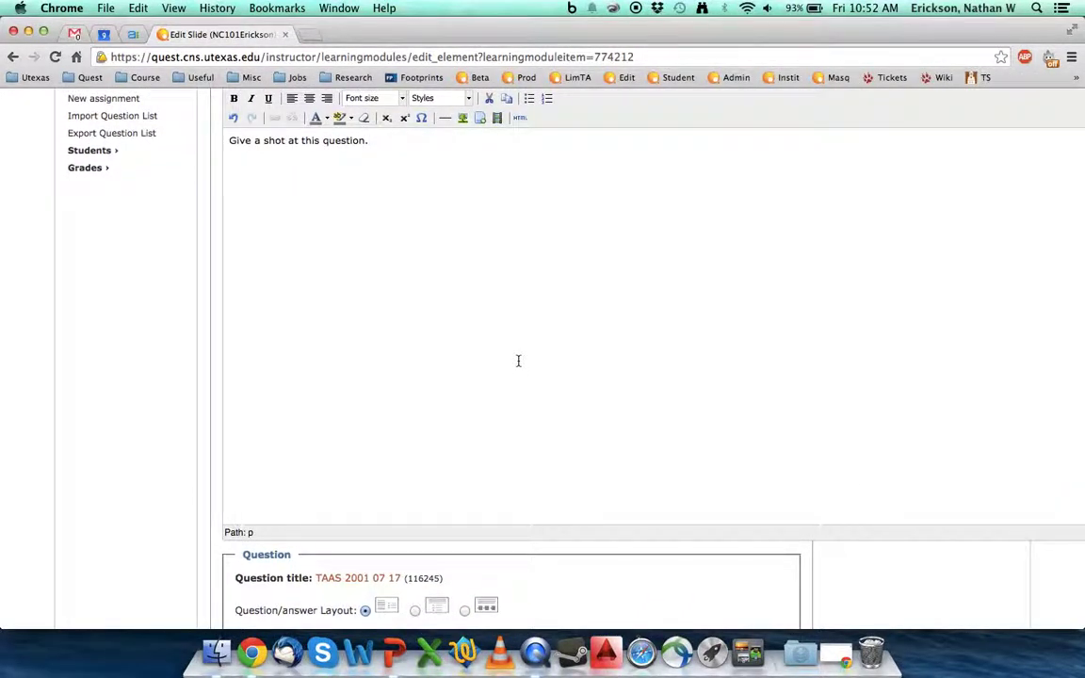
{"action": "scroll", "coordinate": [517, 360], "scroll_direction": "down", "scroll_amount": 3}
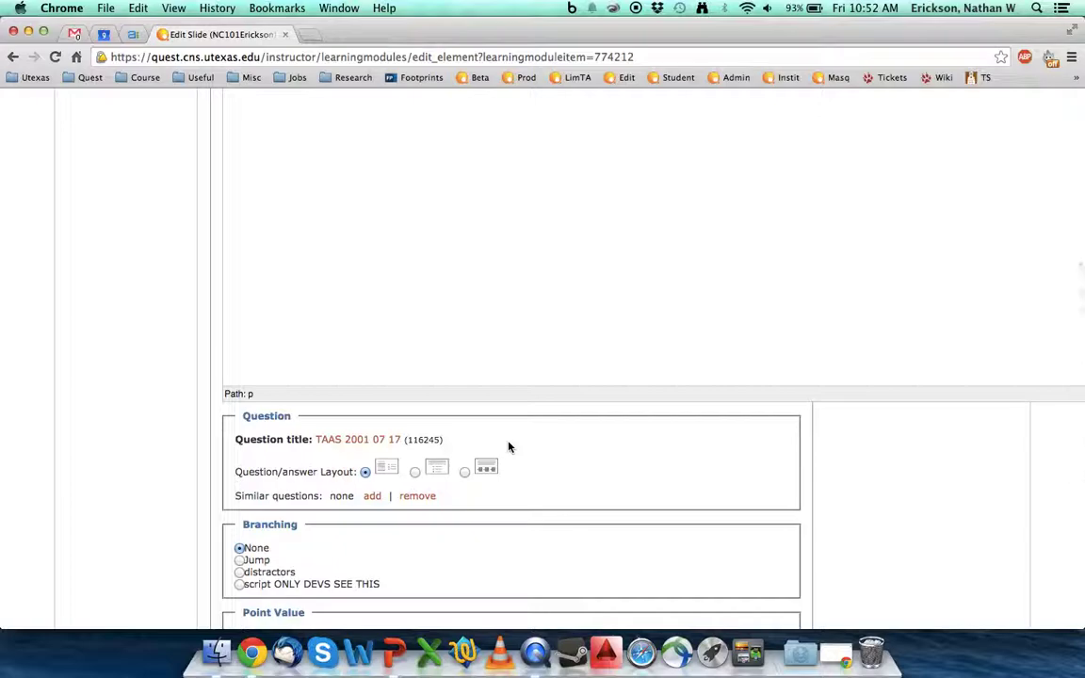
{"action": "scroll", "coordinate": [508, 447], "scroll_direction": "down", "scroll_amount": 5}
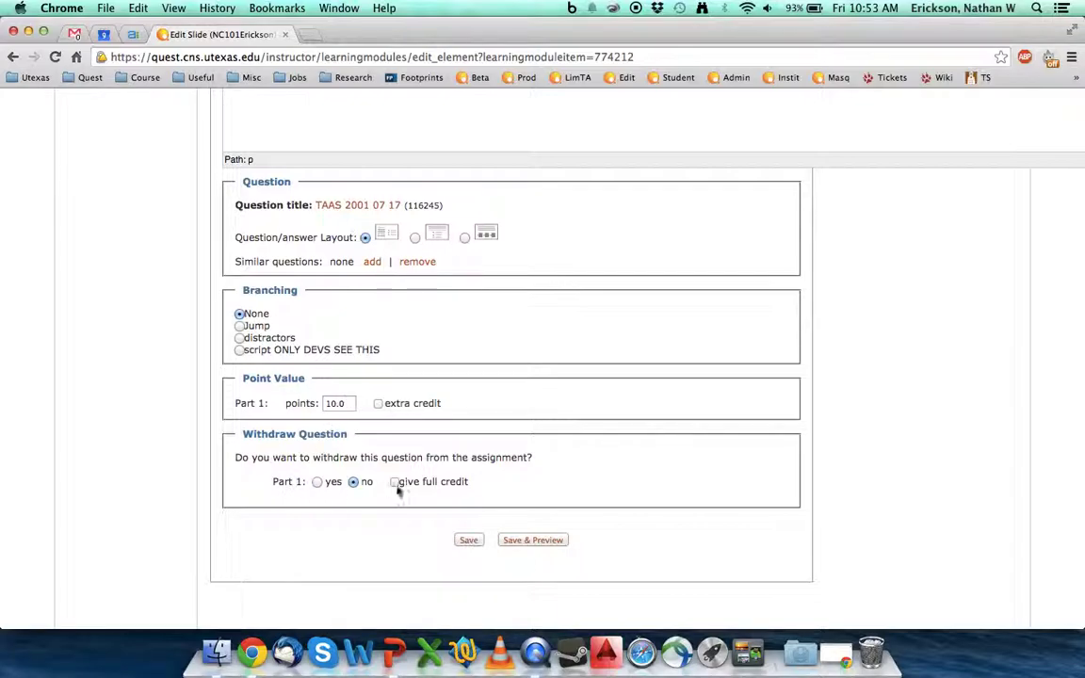
{"action": "key", "text": "super+r"}
{"action": "scroll", "coordinate": [417, 474], "scroll_direction": "down", "scroll_amount": 1}
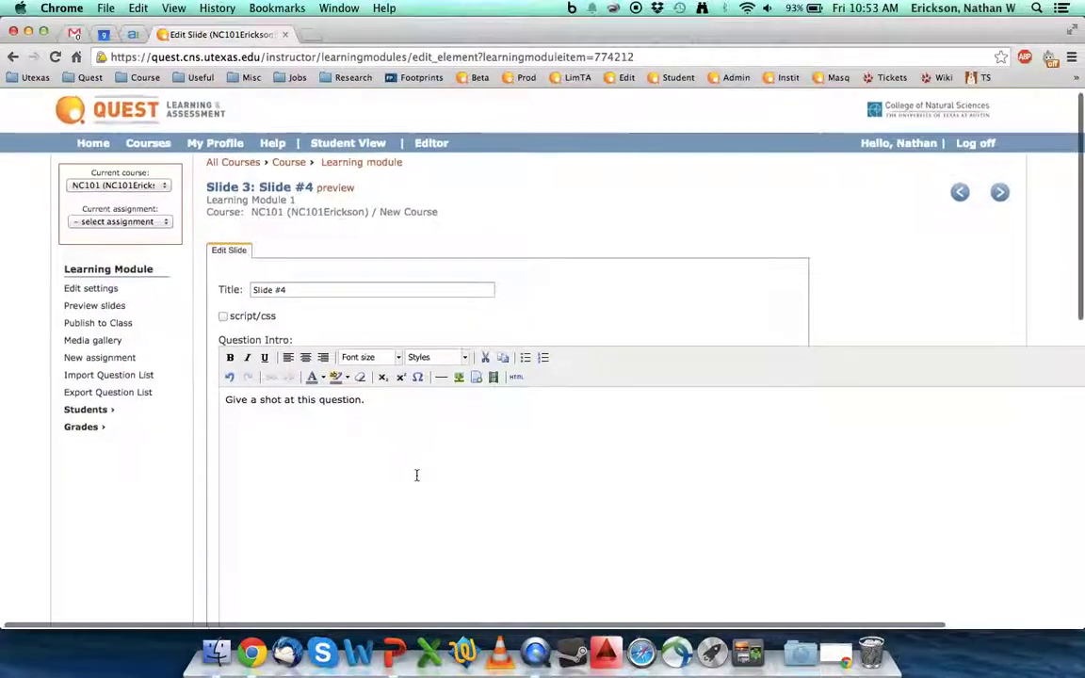
{"action": "left_click", "coordinate": [299, 265]}
{"action": "key", "text": "super+a"}
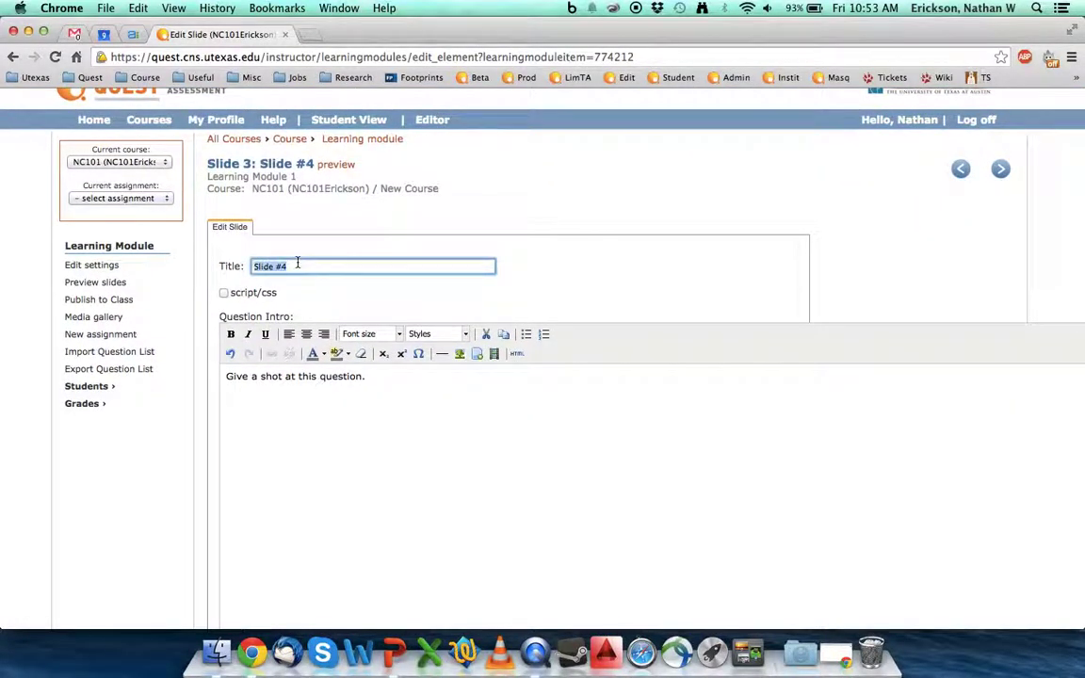
{"action": "type", "text": "Question 1"}
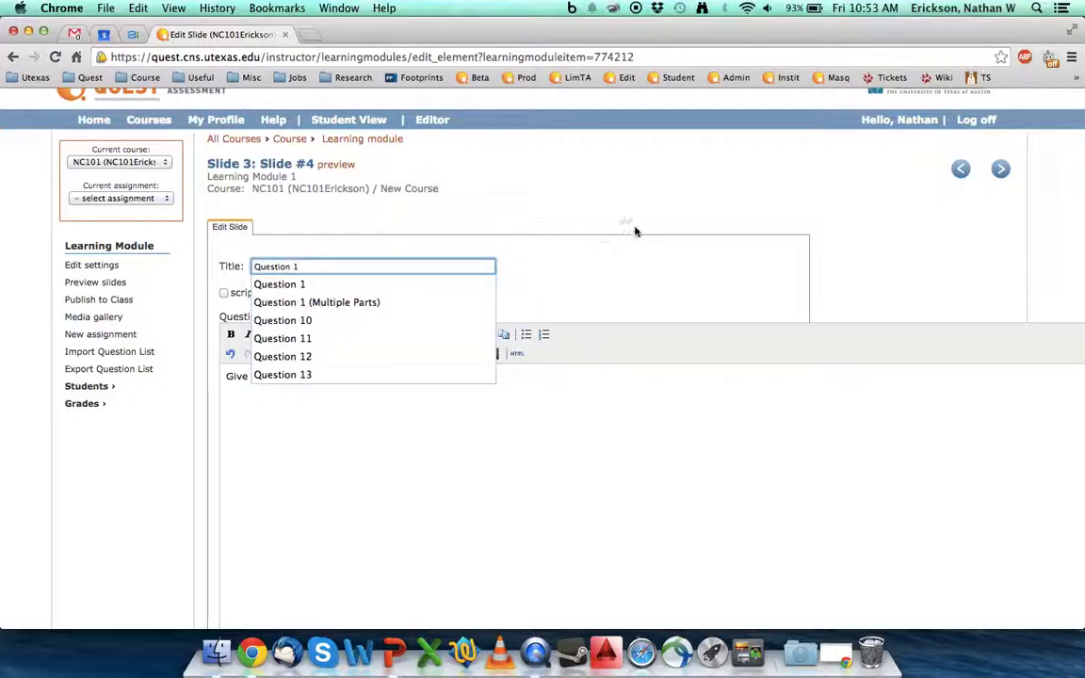
{"action": "left_click", "coordinate": [637, 236]}
{"action": "scroll", "coordinate": [640, 294], "scroll_direction": "down", "scroll_amount": 10}
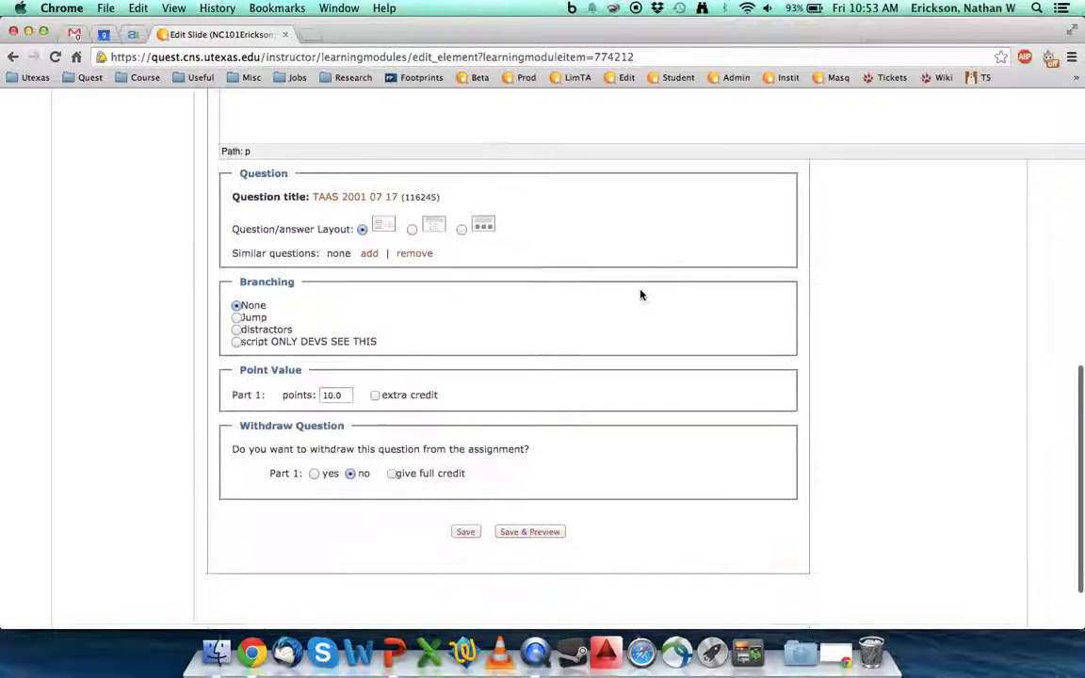
{"action": "left_click", "coordinate": [506, 531]}
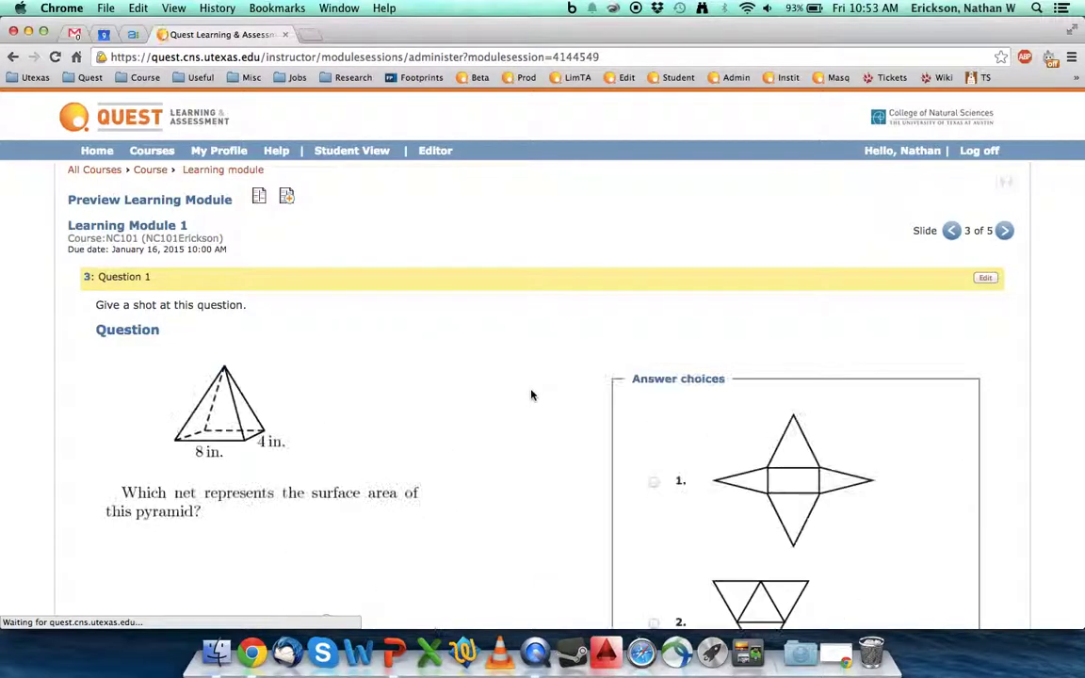
- Examine the previewed pyramid question on the Question 1 slide together with all of its answer choices
{"action": "scroll", "coordinate": [531, 395], "scroll_direction": "down", "scroll_amount": 3}
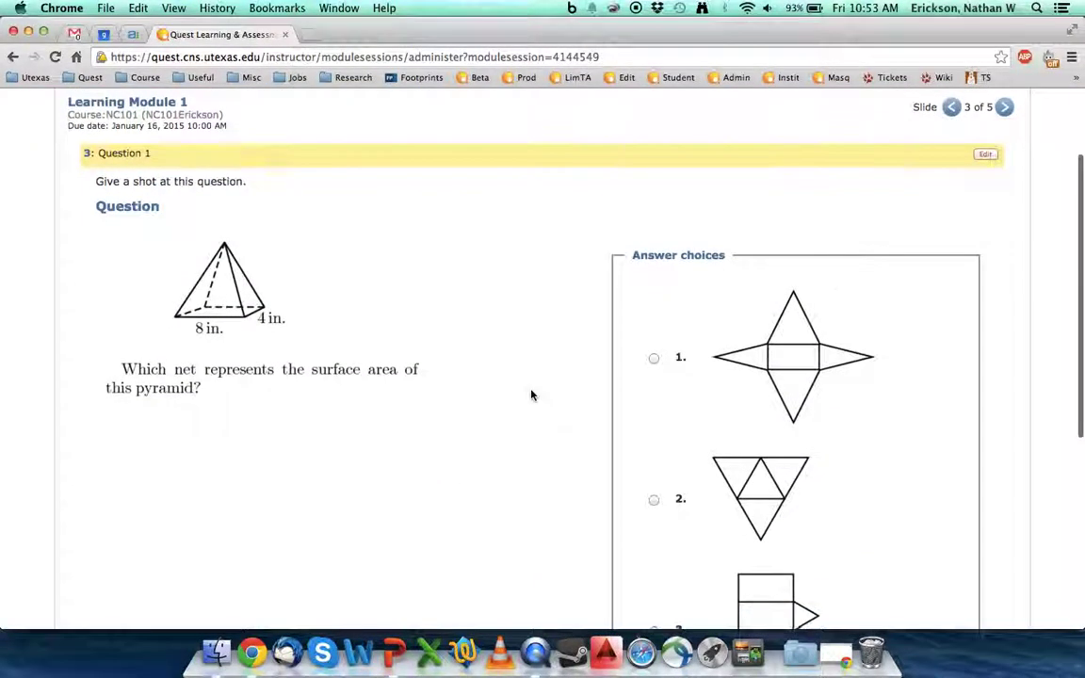
{"action": "scroll", "coordinate": [531, 396], "scroll_direction": "down", "scroll_amount": 5}
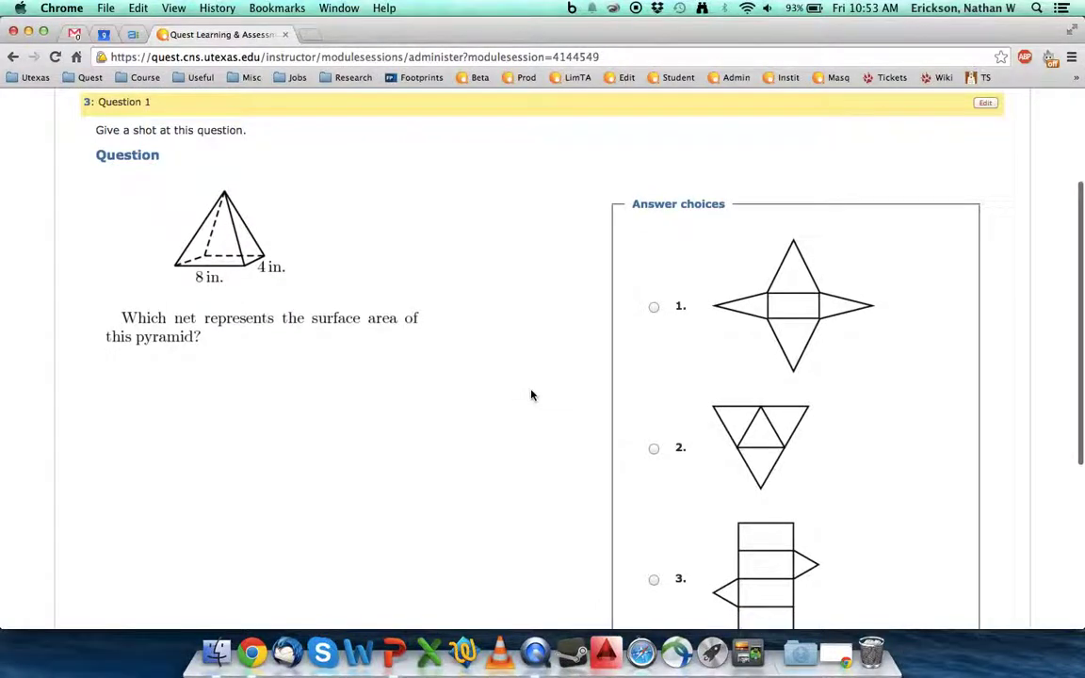
{"action": "scroll", "coordinate": [532, 395], "scroll_direction": "up", "scroll_amount": 5}
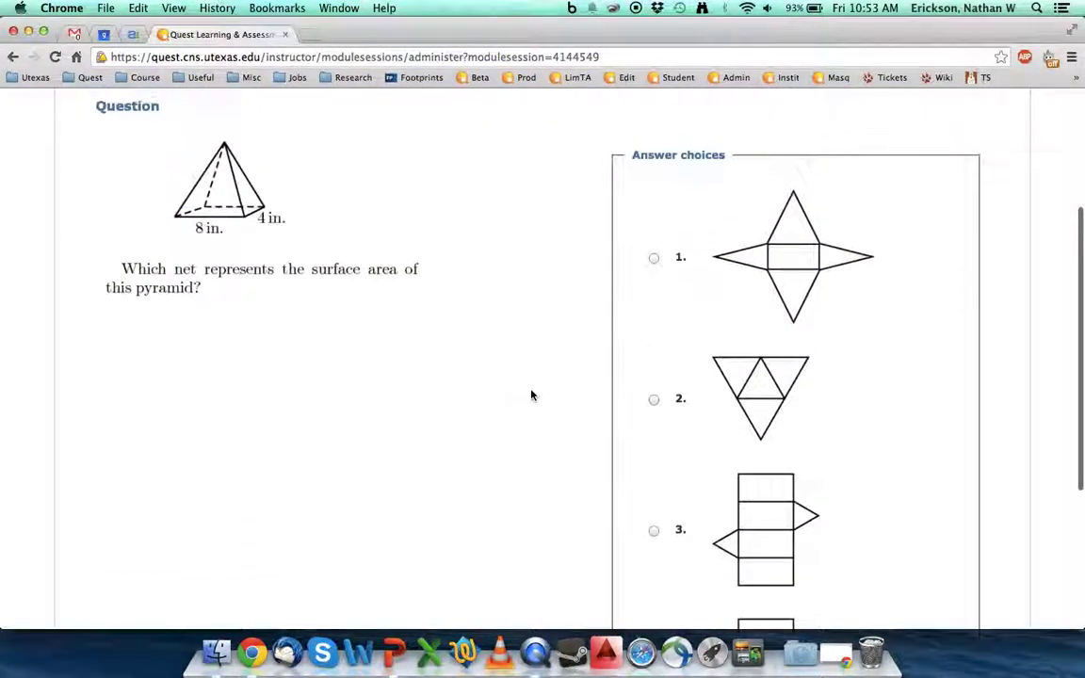
{"action": "scroll", "coordinate": [532, 396], "scroll_direction": "up", "scroll_amount": 1}
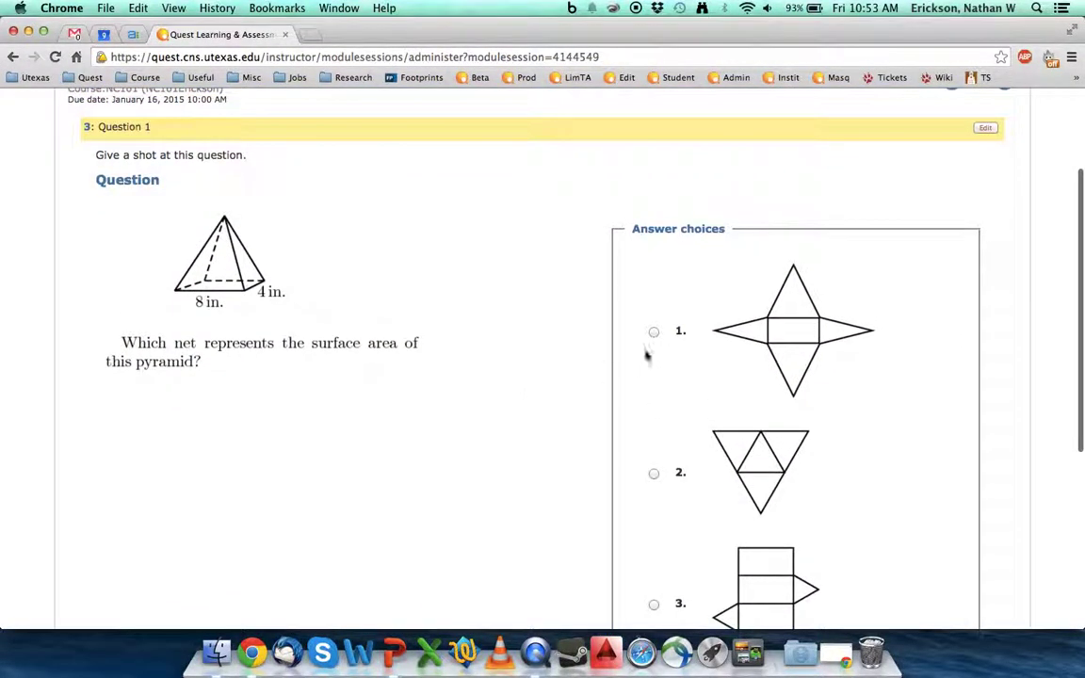
{"action": "scroll", "coordinate": [445, 368], "scroll_direction": "down", "scroll_amount": 7}
{"action": "scroll", "coordinate": [446, 368], "scroll_direction": "up", "scroll_amount": 4}
{"action": "scroll", "coordinate": [446, 368], "scroll_direction": "up", "scroll_amount": 3}
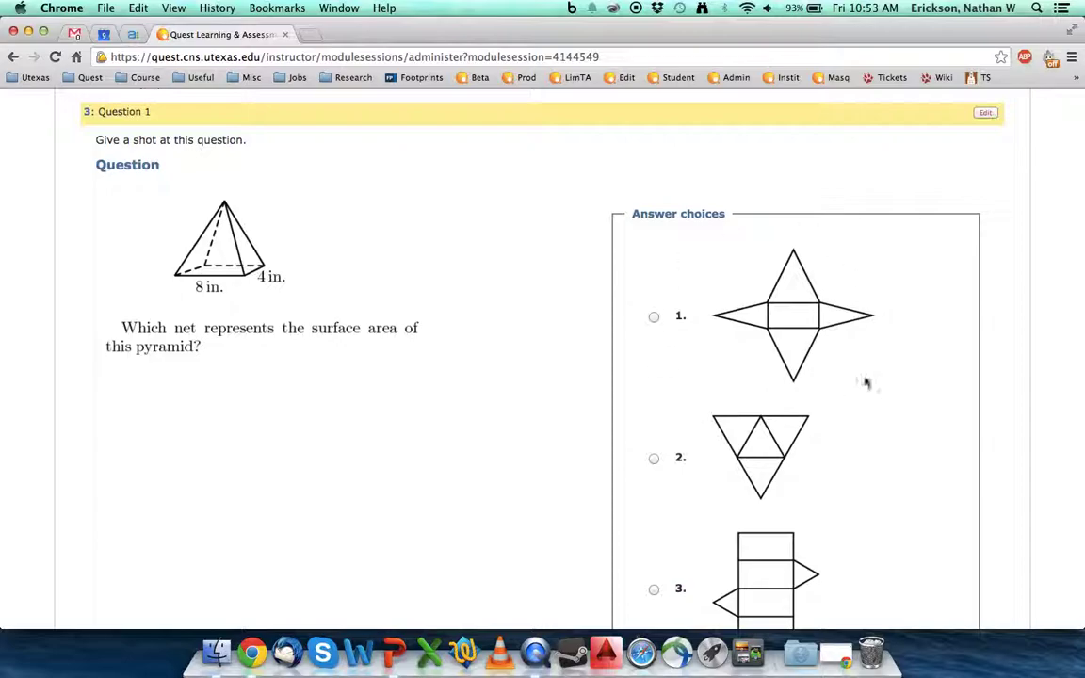
- Edit the Question 1 slide to use the layout with answer choices in a row below the question, and save it with a preview
{"action": "scroll", "coordinate": [979, 177], "scroll_direction": "up", "scroll_amount": 4}
{"action": "left_click", "coordinate": [985, 279]}
{"action": "scroll", "coordinate": [407, 315], "scroll_direction": "down", "scroll_amount": 10}
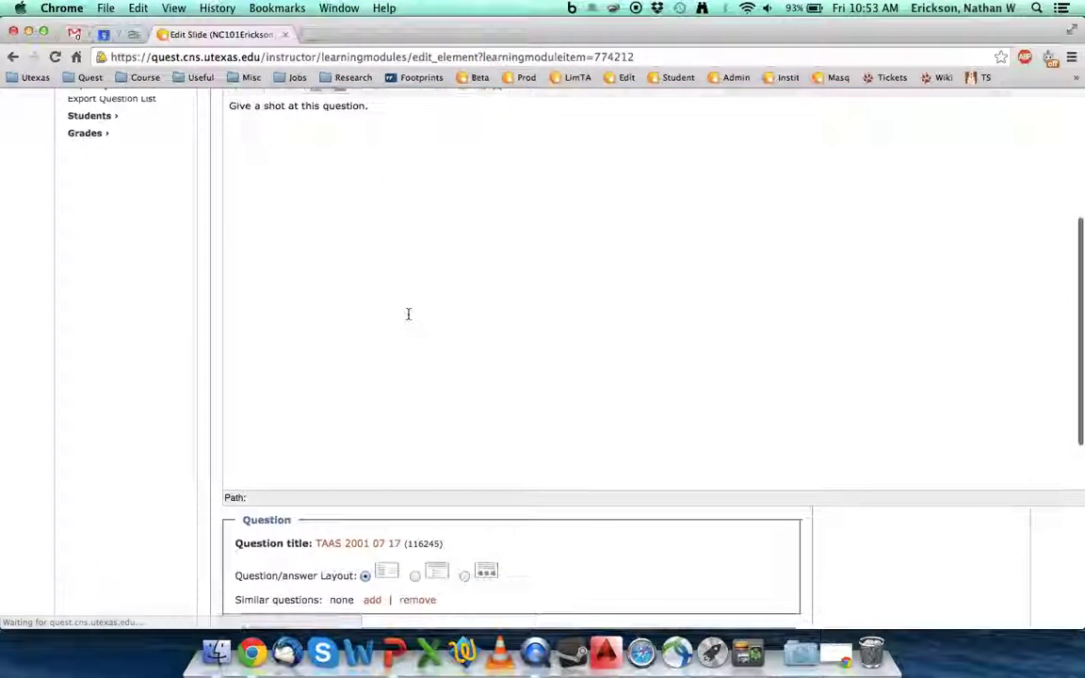
{"action": "scroll", "coordinate": [407, 315], "scroll_direction": "down", "scroll_amount": 2}
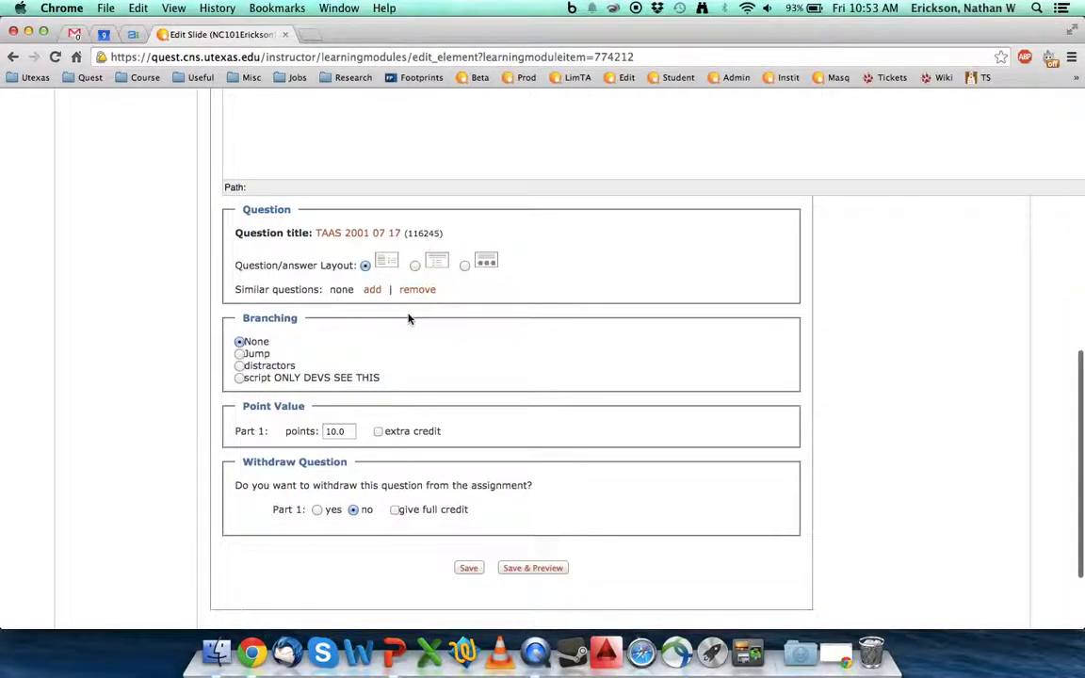
{"action": "left_click", "coordinate": [464, 265]}
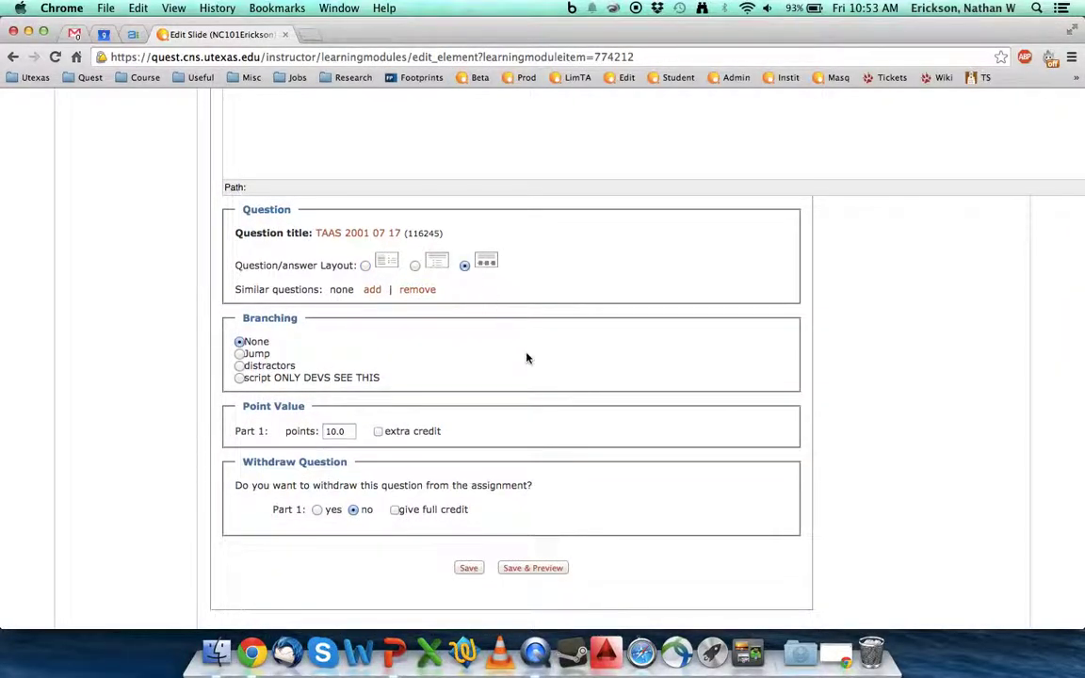
{"action": "scroll", "coordinate": [528, 357], "scroll_direction": "down", "scroll_amount": 1}
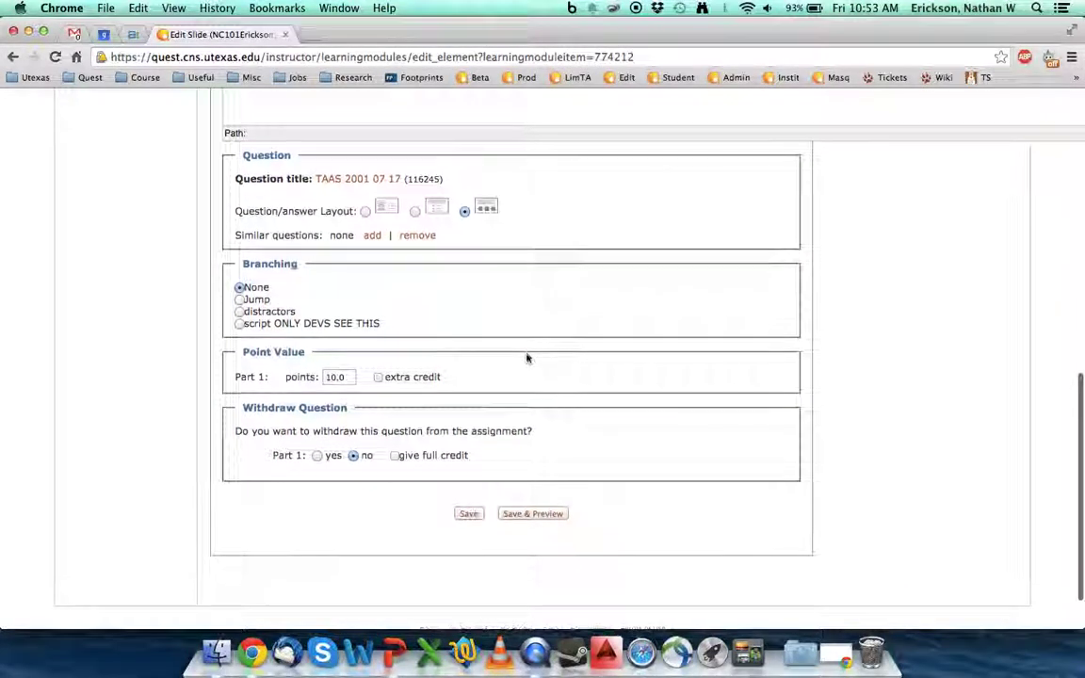
{"action": "left_click", "coordinate": [527, 517]}
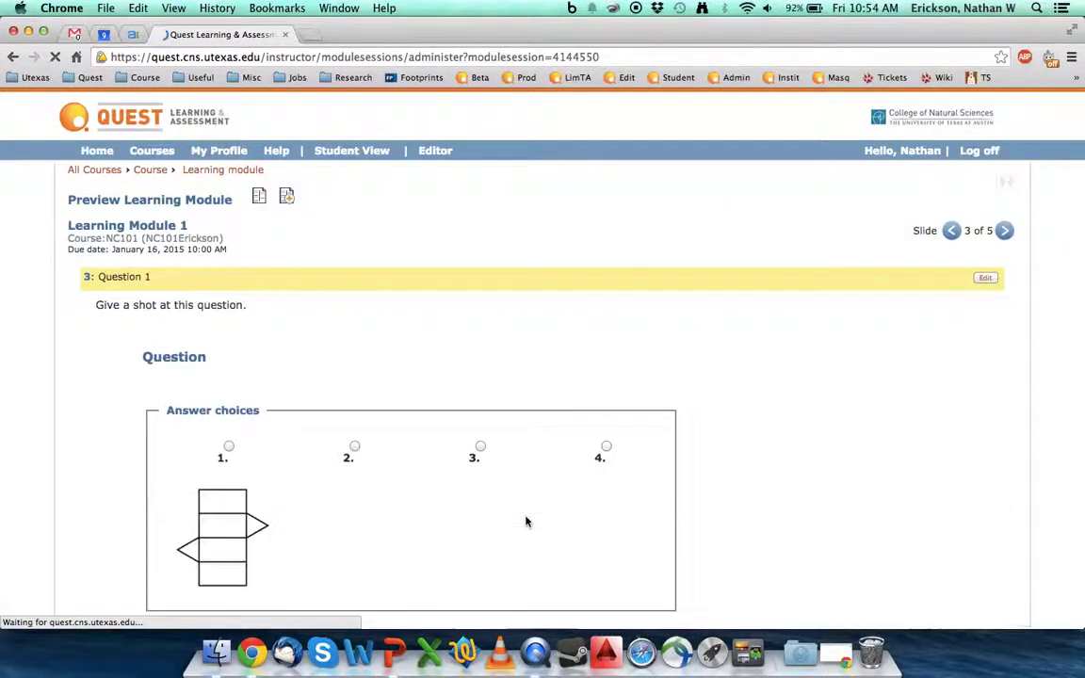
- Submit choice 3 as the answer to the previewed pyramid question and review its explanation and marked answer choices
{"action": "scroll", "coordinate": [387, 397], "scroll_direction": "down", "scroll_amount": 3}
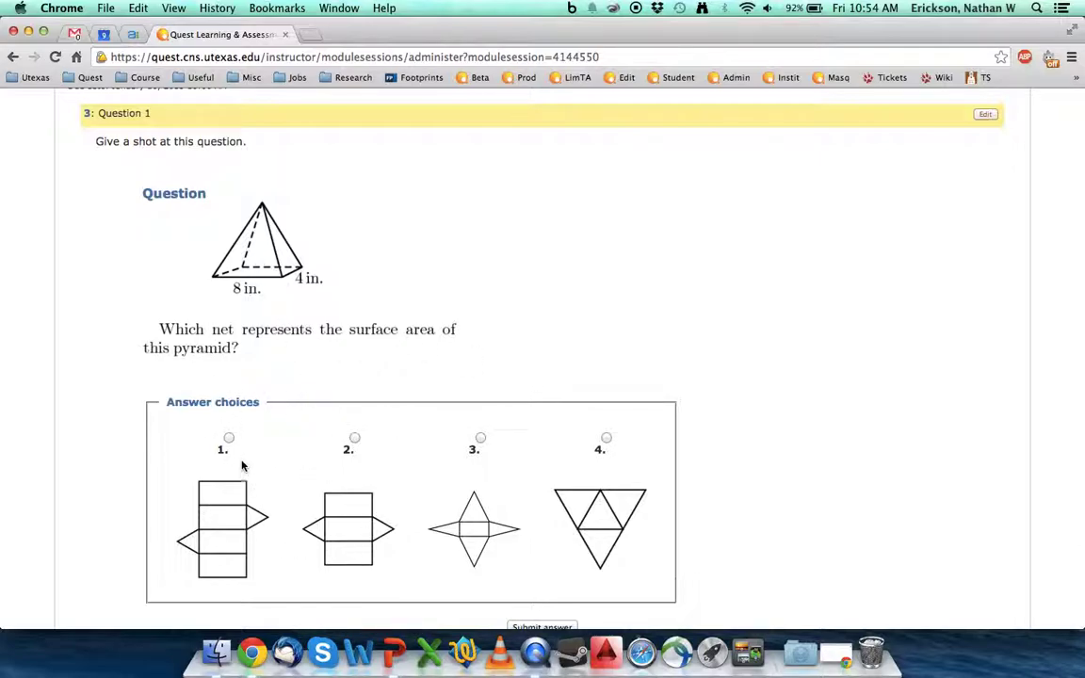
{"action": "scroll", "coordinate": [490, 471], "scroll_direction": "down", "scroll_amount": 3}
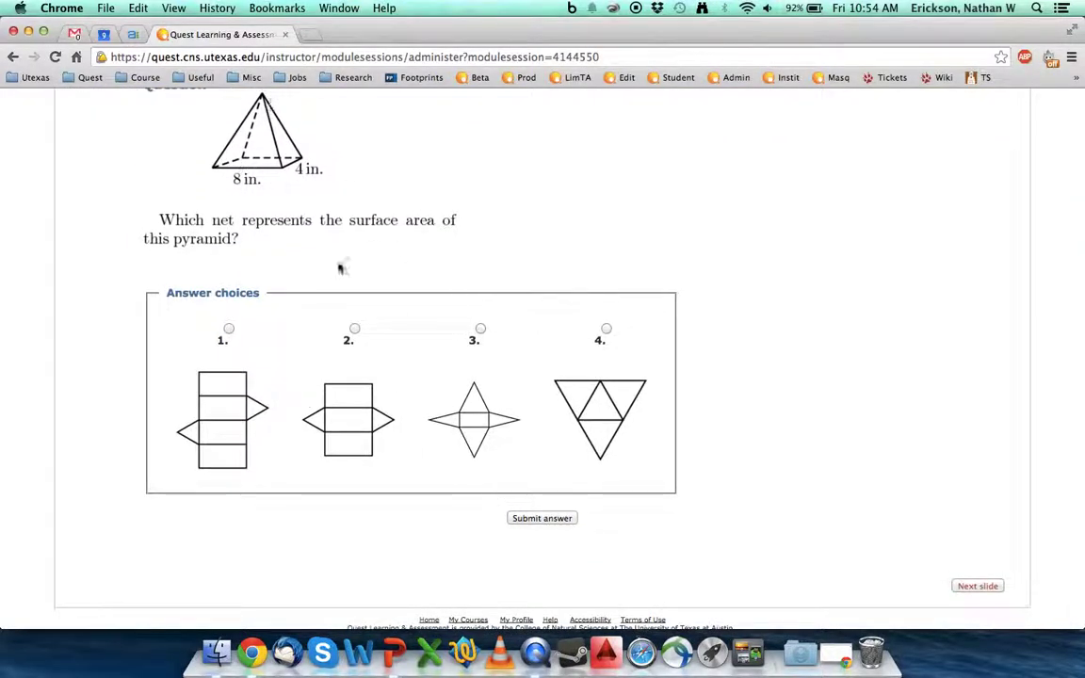
{"action": "left_click", "coordinate": [479, 330]}
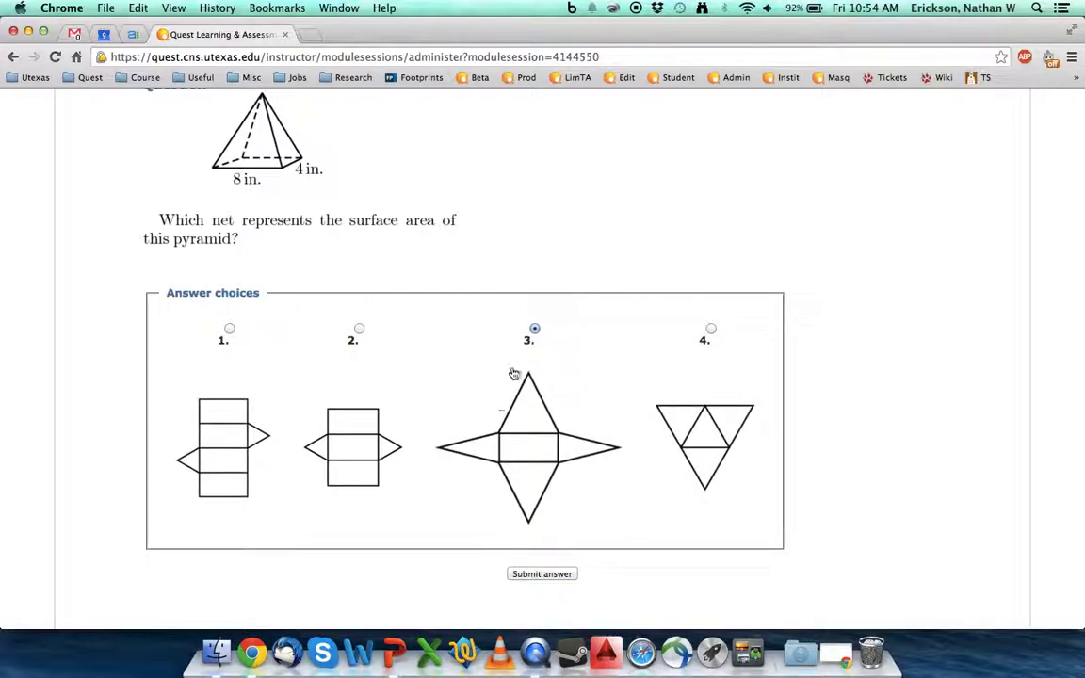
{"action": "scroll", "coordinate": [538, 411], "scroll_direction": "down", "scroll_amount": 2}
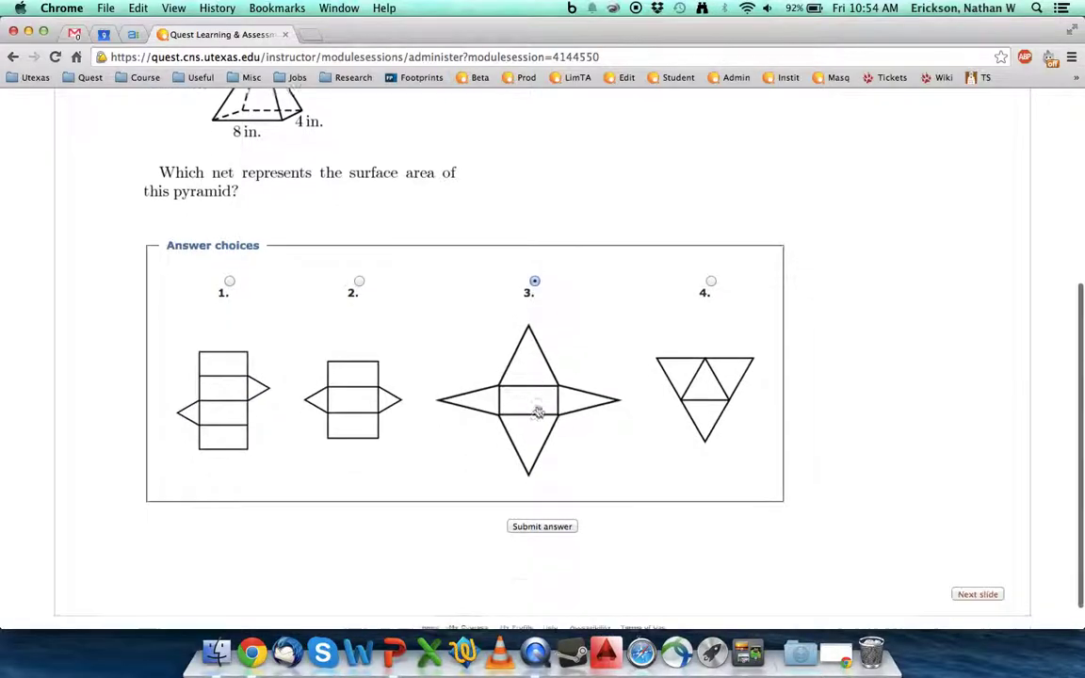
{"action": "left_click", "coordinate": [544, 528]}
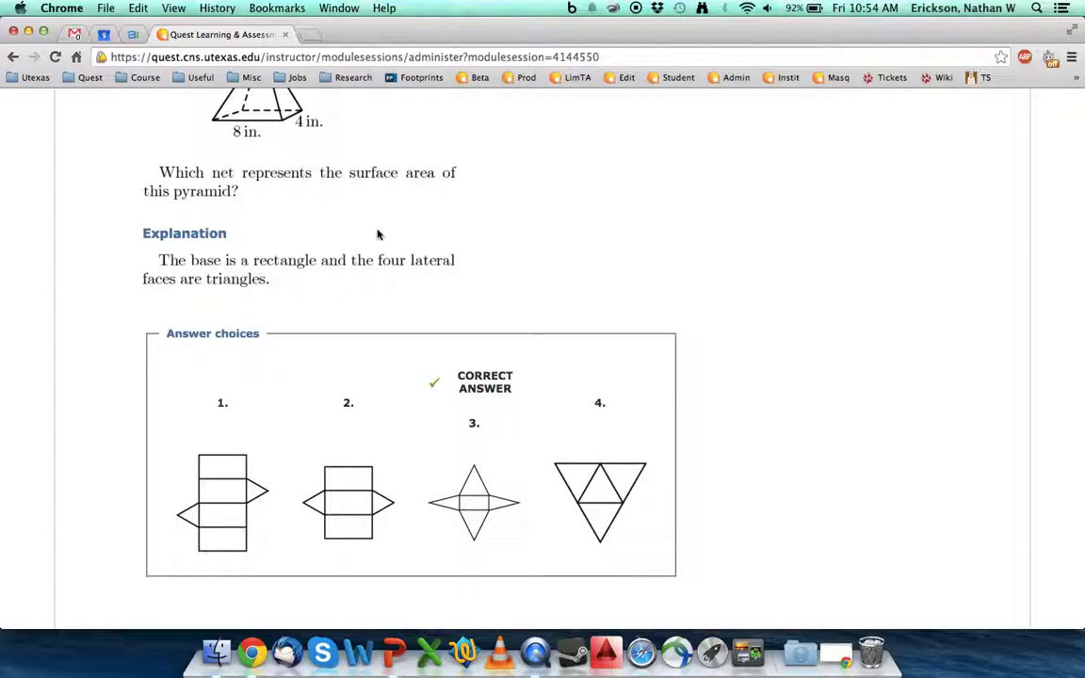
{"action": "scroll", "coordinate": [377, 235], "scroll_direction": "down", "scroll_amount": 2}
{"action": "scroll", "coordinate": [376, 235], "scroll_direction": "up", "scroll_amount": 5}
{"action": "scroll", "coordinate": [652, 326], "scroll_direction": "down", "scroll_amount": 5}
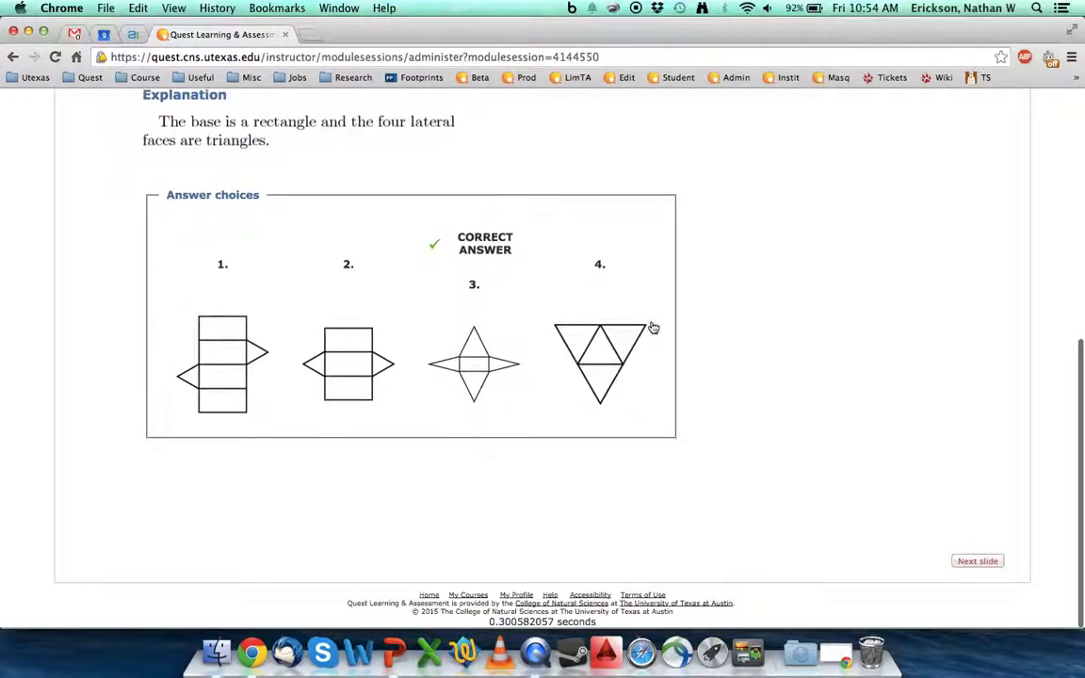
- Preview the triangular prism question on the next slide, and return to the learning module overview
{"action": "left_click", "coordinate": [991, 565]}
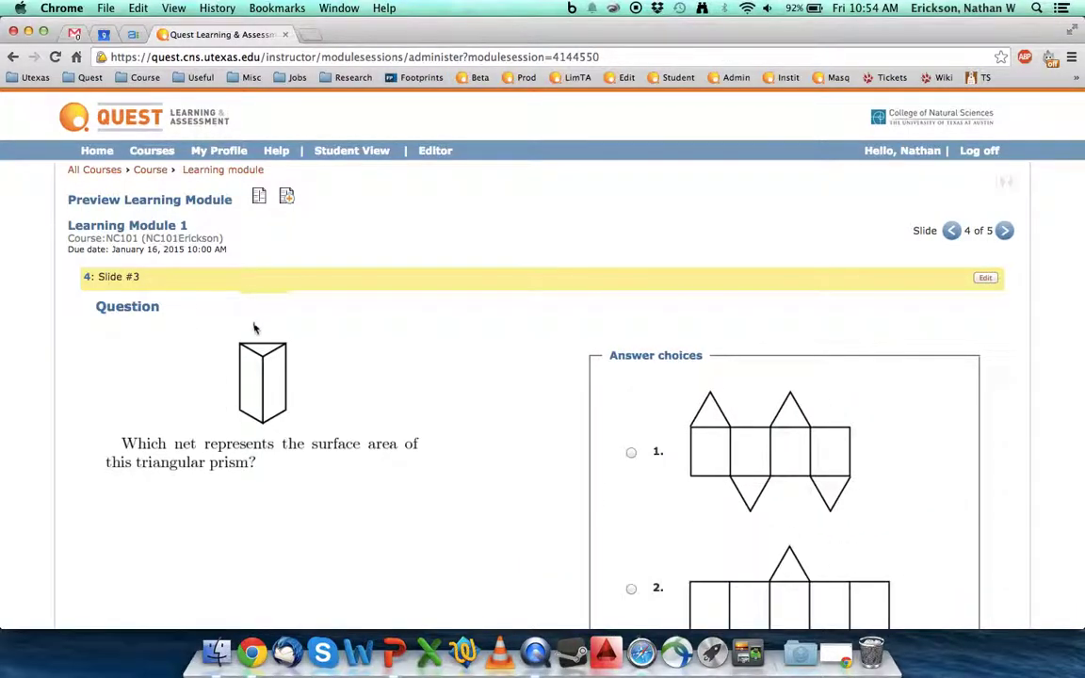
{"action": "scroll", "coordinate": [253, 328], "scroll_direction": "down", "scroll_amount": 10}
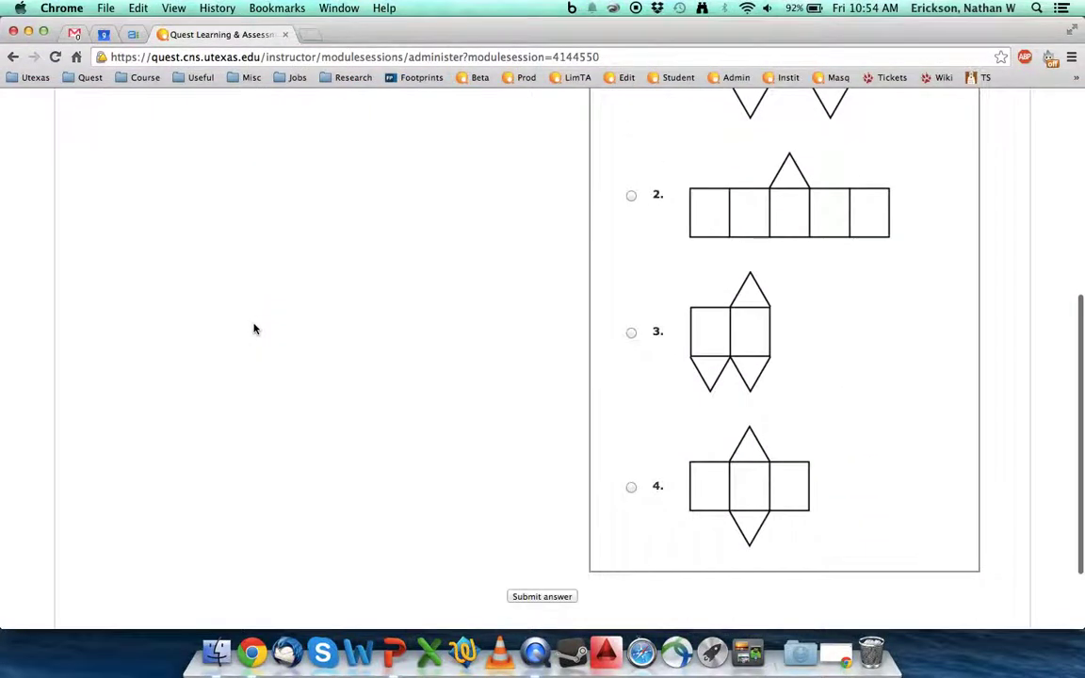
{"action": "scroll", "coordinate": [253, 329], "scroll_direction": "up", "scroll_amount": 10}
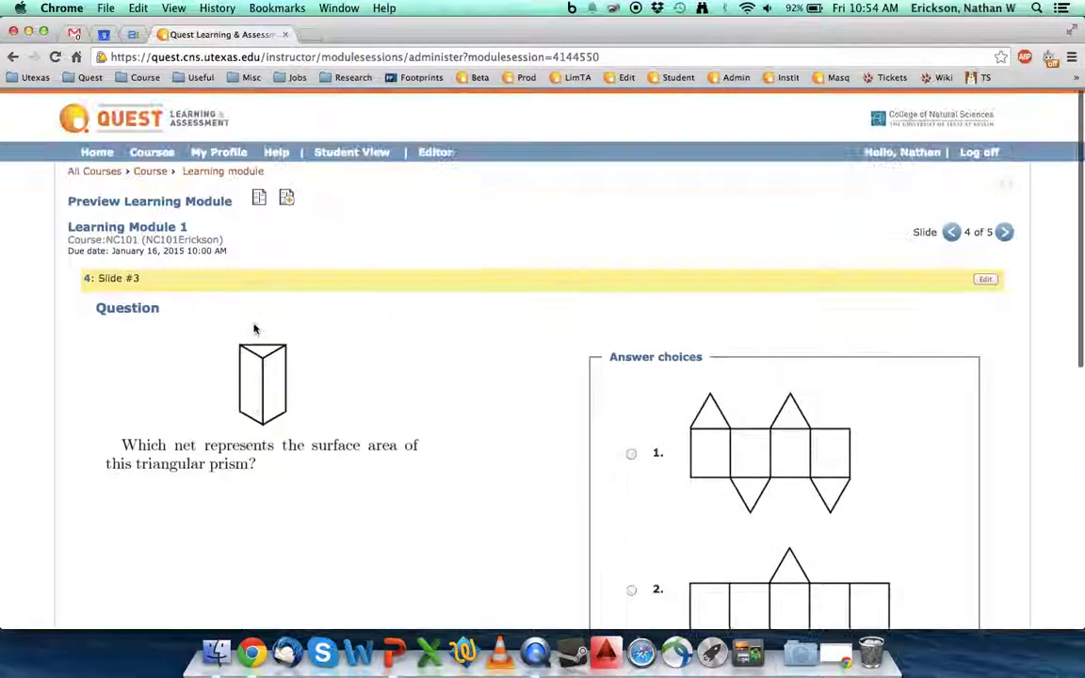
{"action": "left_click", "coordinate": [216, 171]}
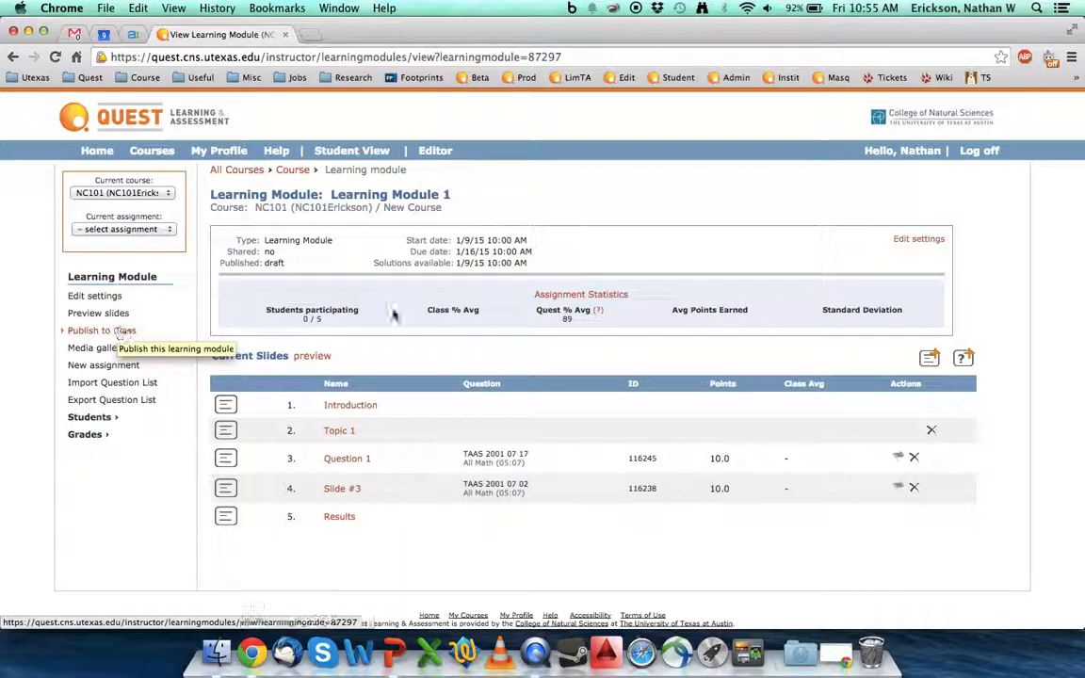
- Search for a question by ID 110223, add the StillConfused question to the module, and finish adding questions
{"action": "left_click", "coordinate": [970, 365]}
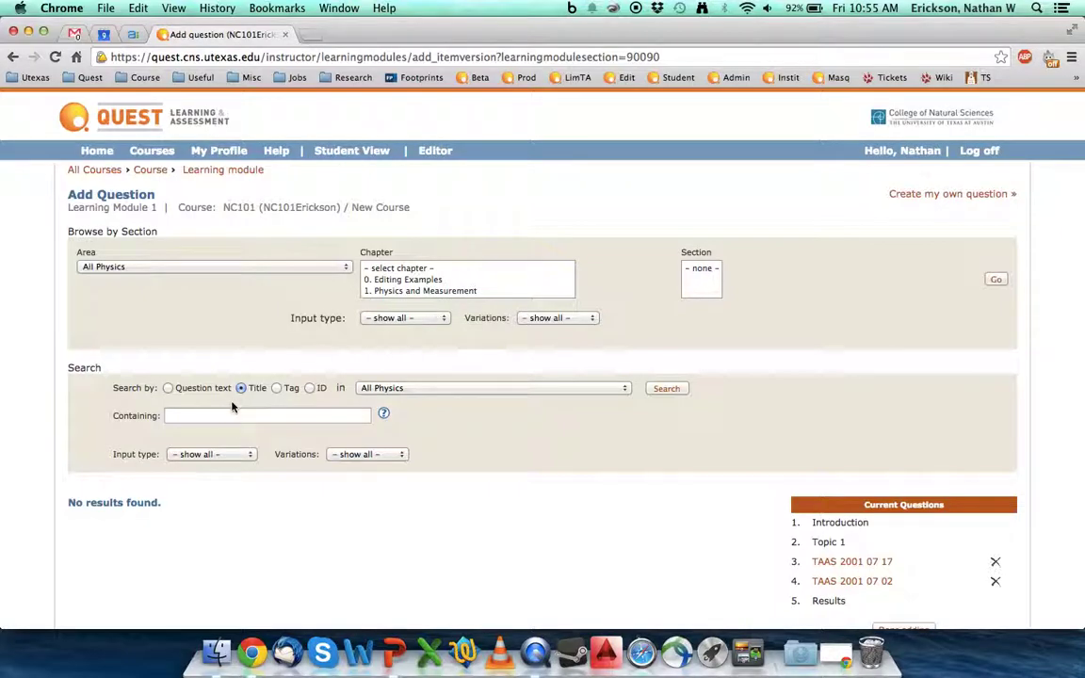
{"action": "left_click", "coordinate": [309, 388]}
{"action": "left_click", "coordinate": [280, 416]}
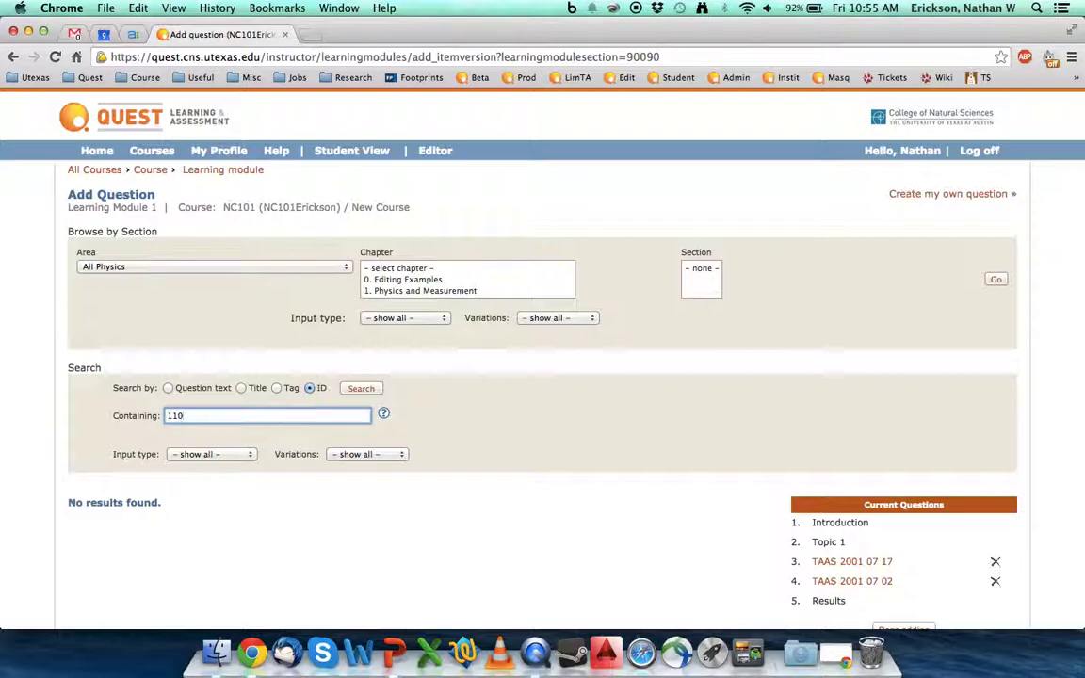
{"action": "type", "text": "110223"}
{"action": "left_click", "coordinate": [366, 389]}
{"action": "scroll", "coordinate": [585, 412], "scroll_direction": "down", "scroll_amount": 3}
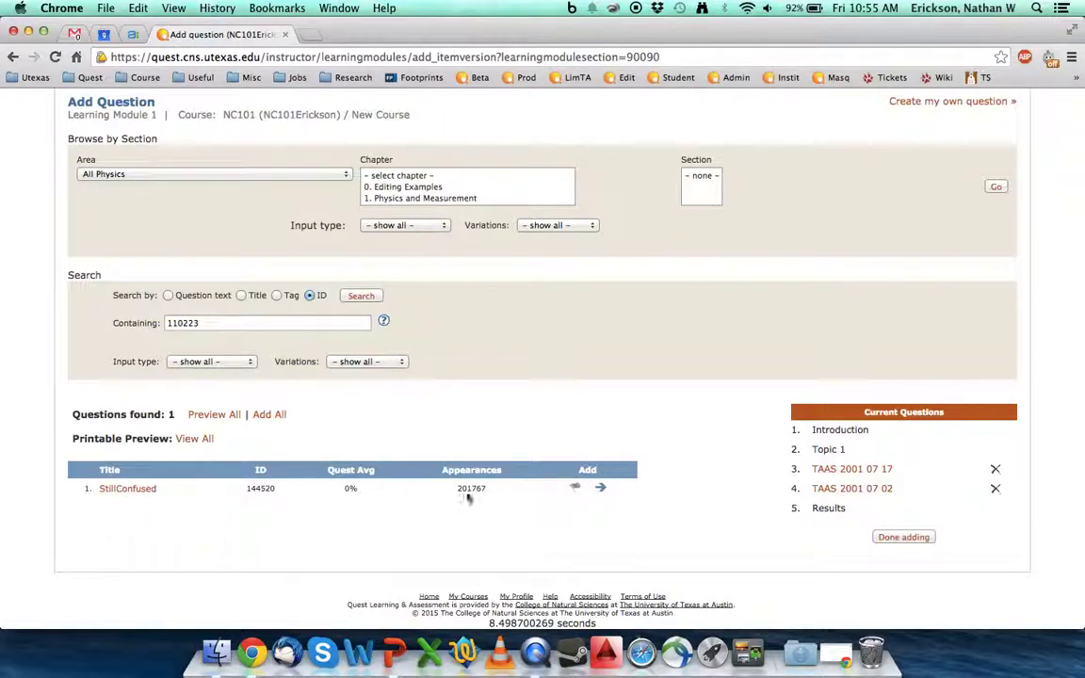
{"action": "left_click", "coordinate": [600, 490]}
{"action": "left_click", "coordinate": [907, 558]}
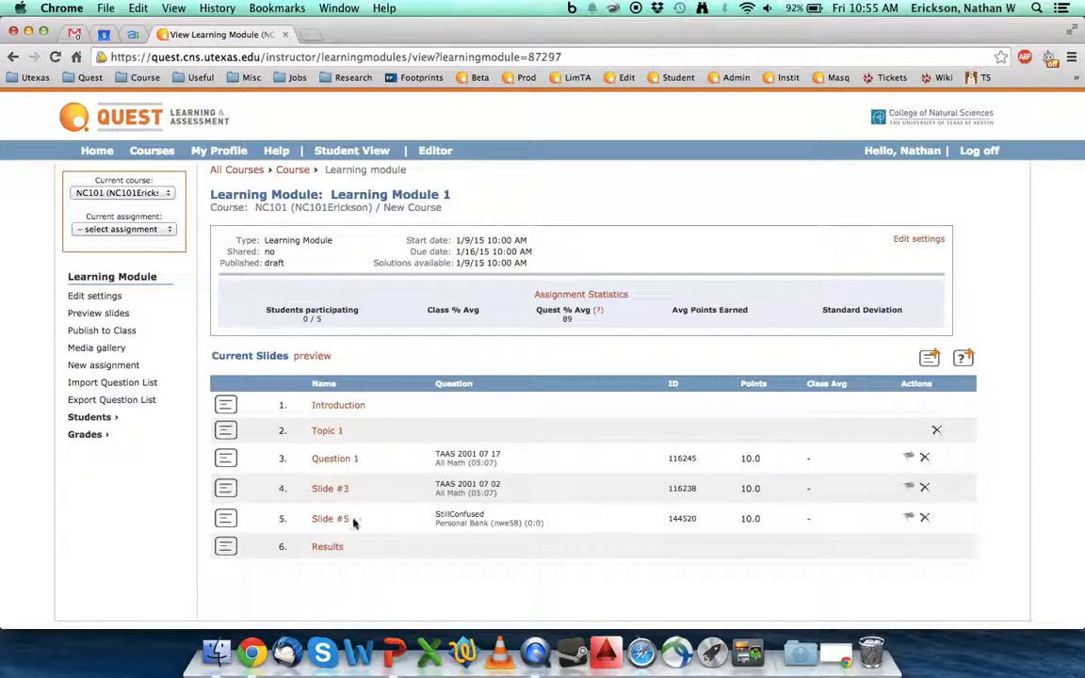
- Preview the module, dismiss the rebuild notice, and page from the Introduction through to Slide #3
{"action": "left_click", "coordinate": [318, 358]}
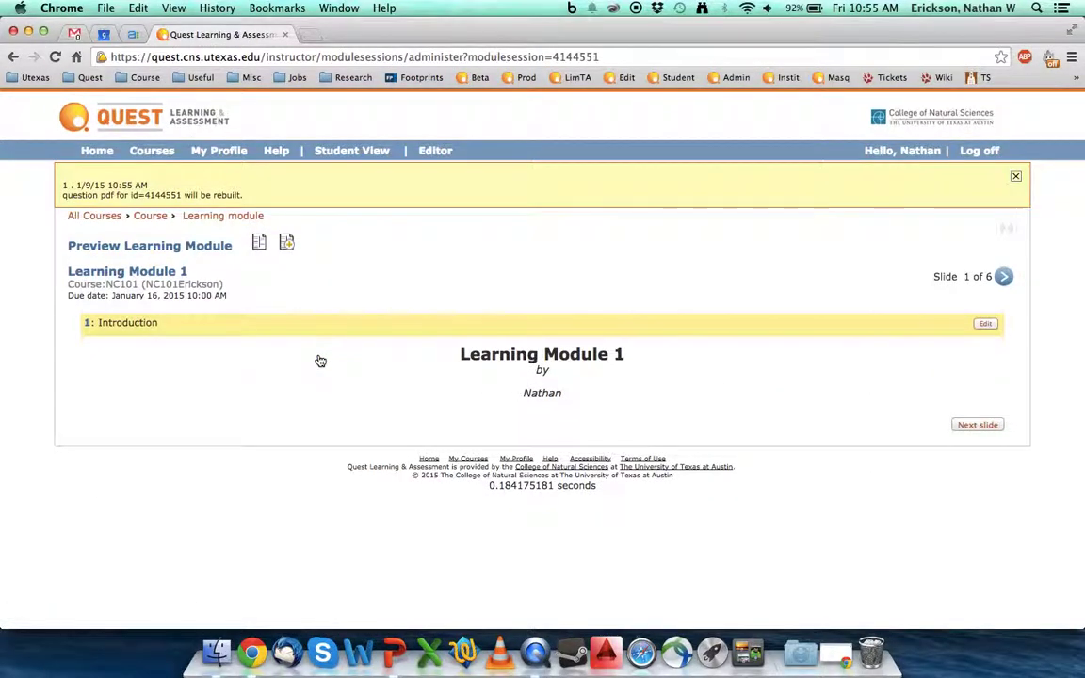
{"action": "left_click", "coordinate": [1015, 176]}
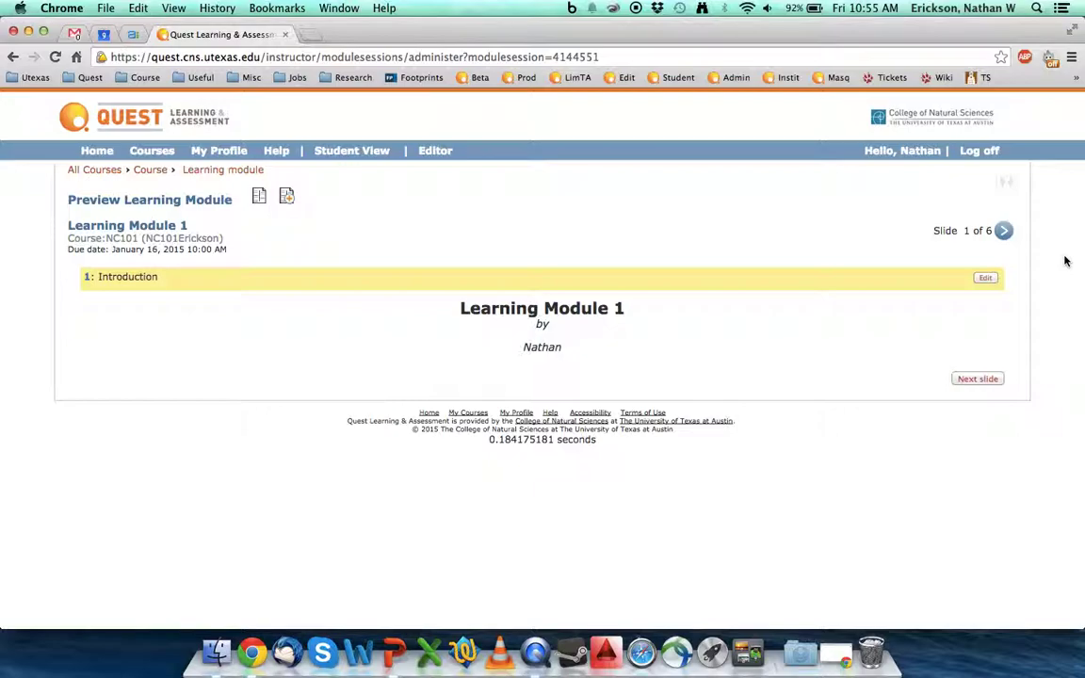
{"action": "key", "text": "Right"}
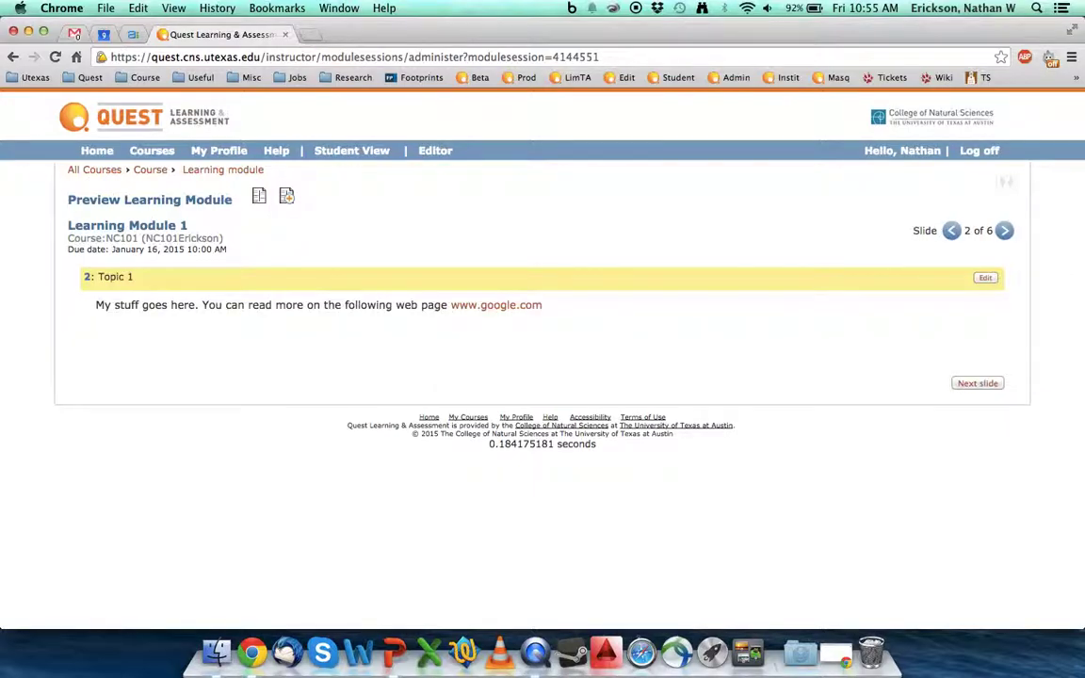
{"action": "key", "text": "Right"}
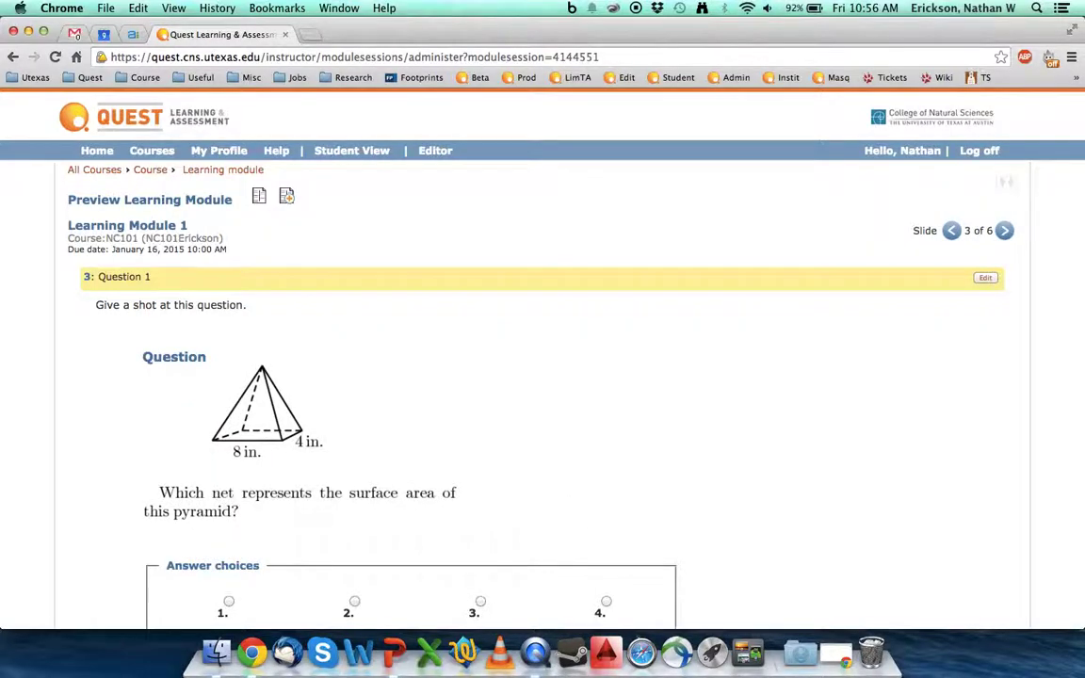
{"action": "key", "text": "Right"}
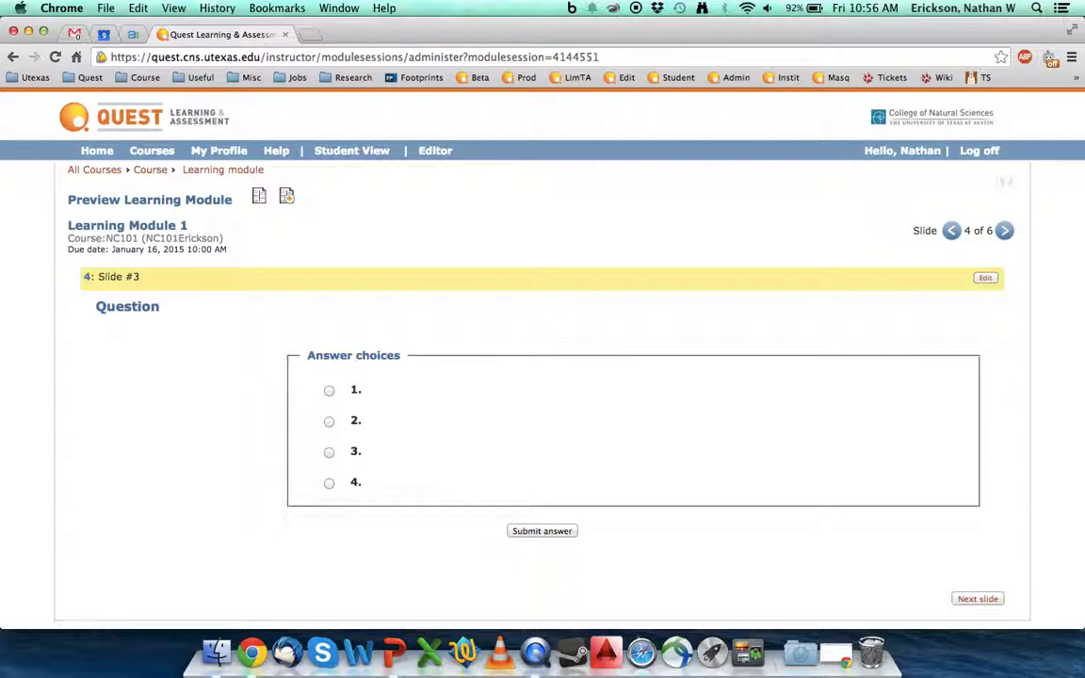
- Edit Slide #3 to use the layout with answer choices stacked below the question, save it, and review its preview
{"action": "left_click", "coordinate": [985, 278]}
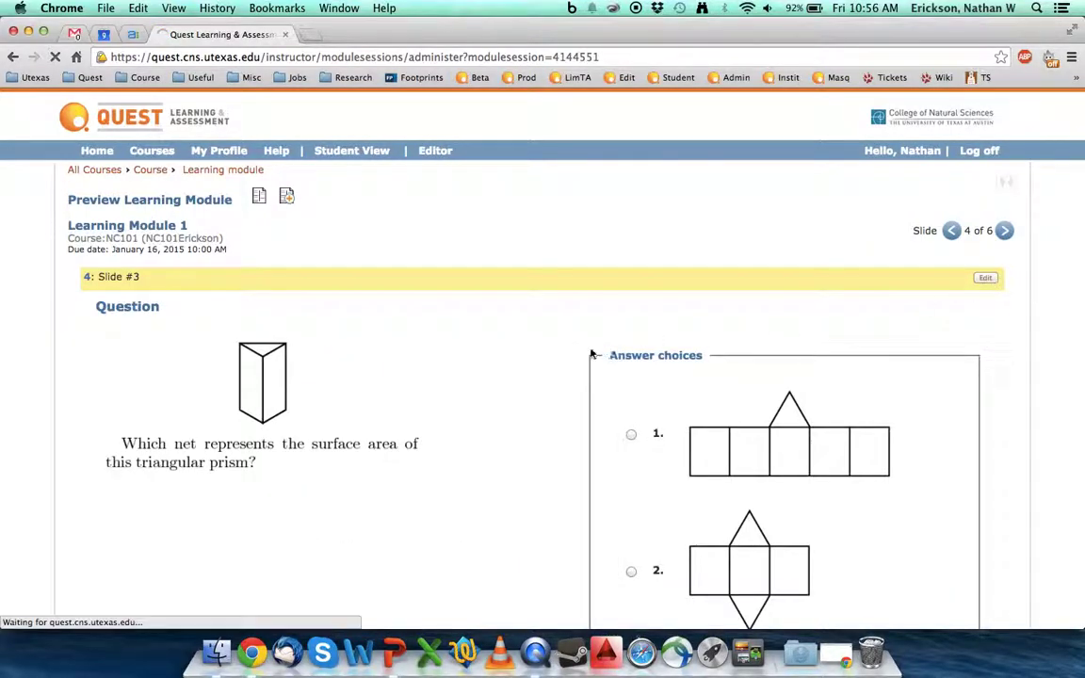
{"action": "scroll", "coordinate": [497, 369], "scroll_direction": "down", "scroll_amount": 4}
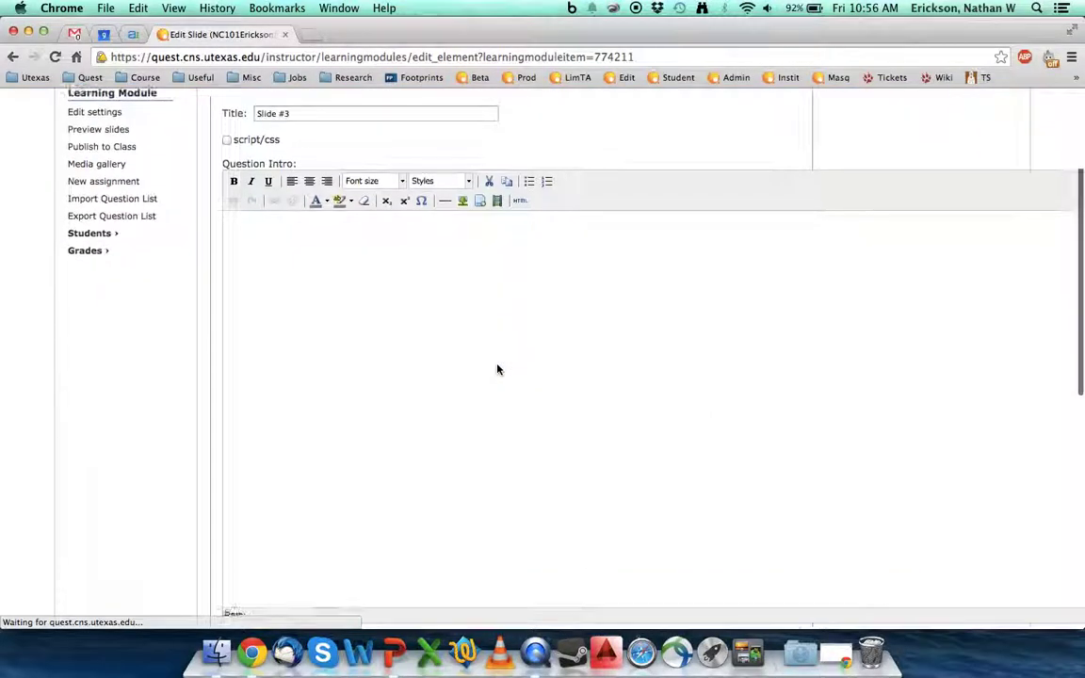
{"action": "scroll", "coordinate": [497, 369], "scroll_direction": "down", "scroll_amount": 5}
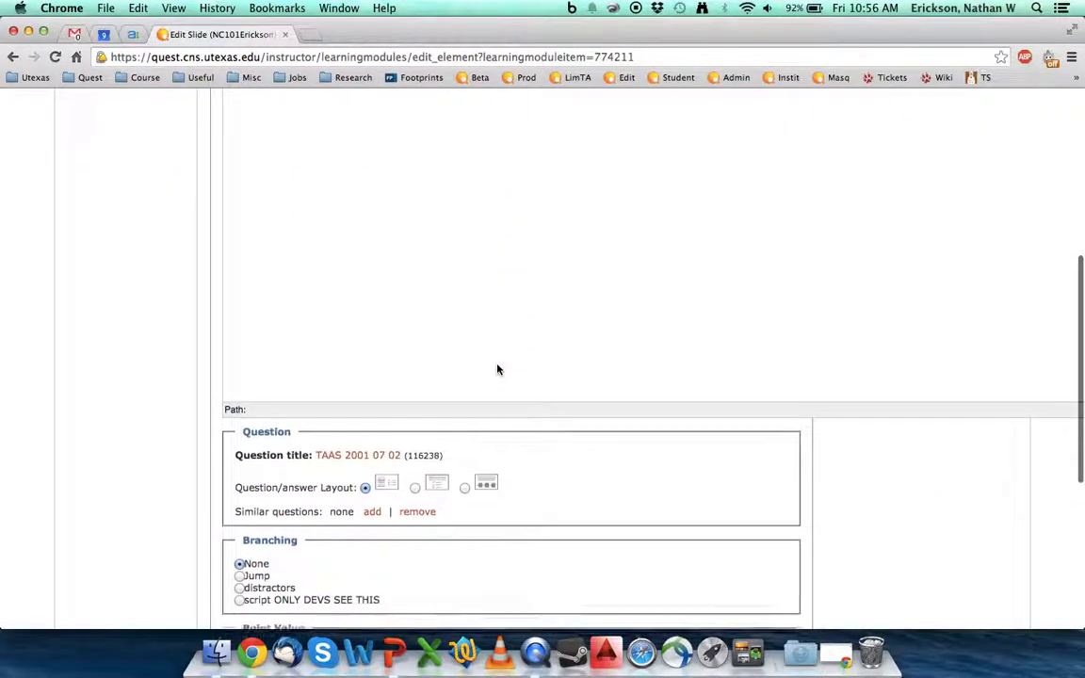
{"action": "left_click", "coordinate": [414, 487]}
{"action": "scroll", "coordinate": [414, 487], "scroll_direction": "down", "scroll_amount": 5}
{"action": "left_click", "coordinate": [532, 481]}
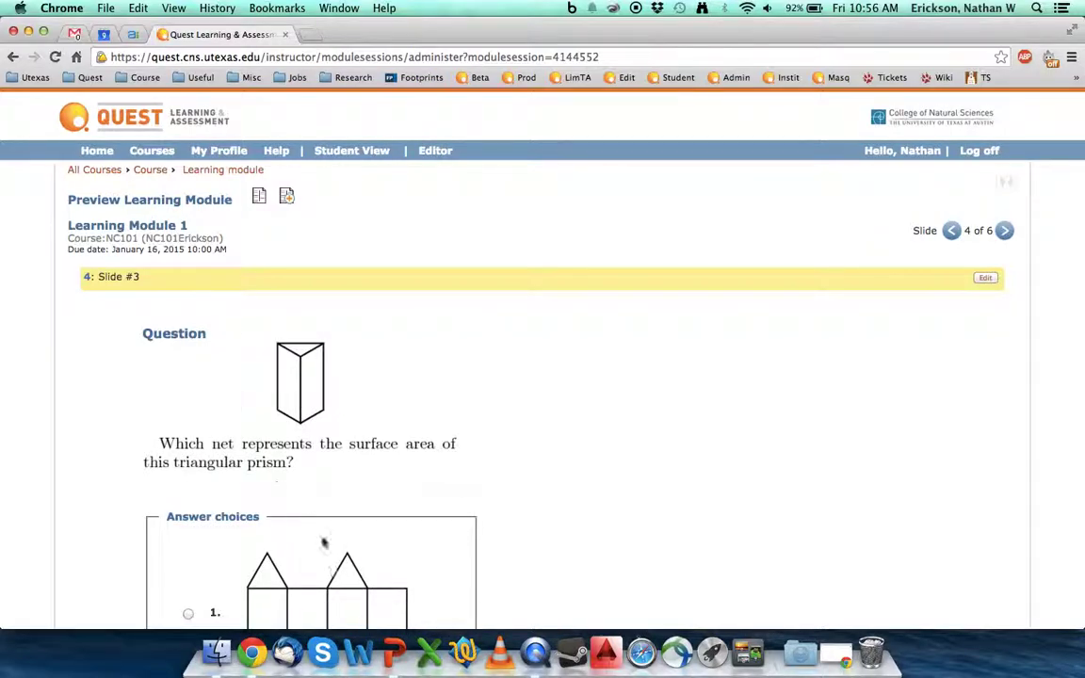
{"action": "scroll", "coordinate": [322, 537], "scroll_direction": "down", "scroll_amount": 10}
{"action": "scroll", "coordinate": [322, 537], "scroll_direction": "up", "scroll_amount": 10}
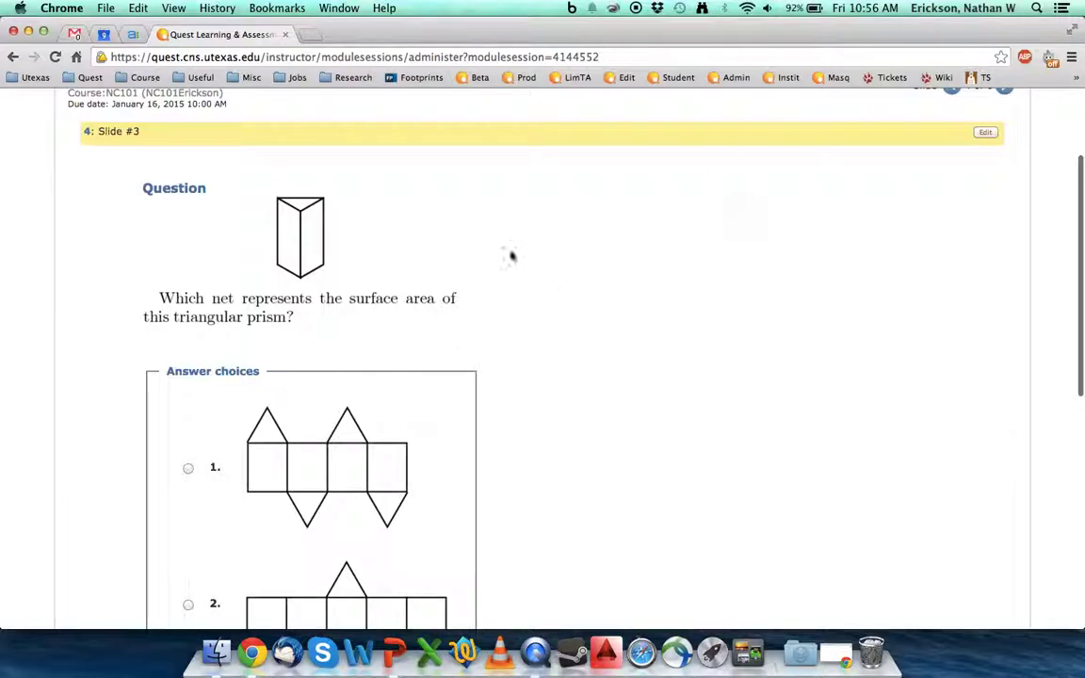
{"action": "scroll", "coordinate": [274, 427], "scroll_direction": "up", "scroll_amount": 3}
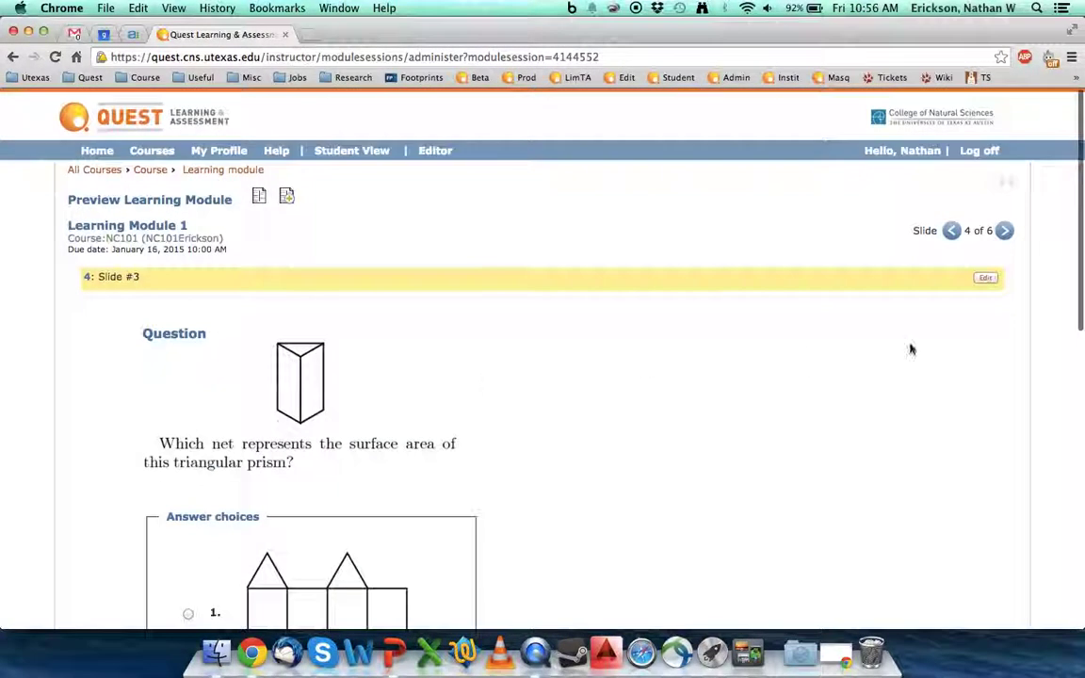
- Preview Slide #5 and submit 110223 as the answer to its free-response question
{"action": "left_click", "coordinate": [1003, 232]}
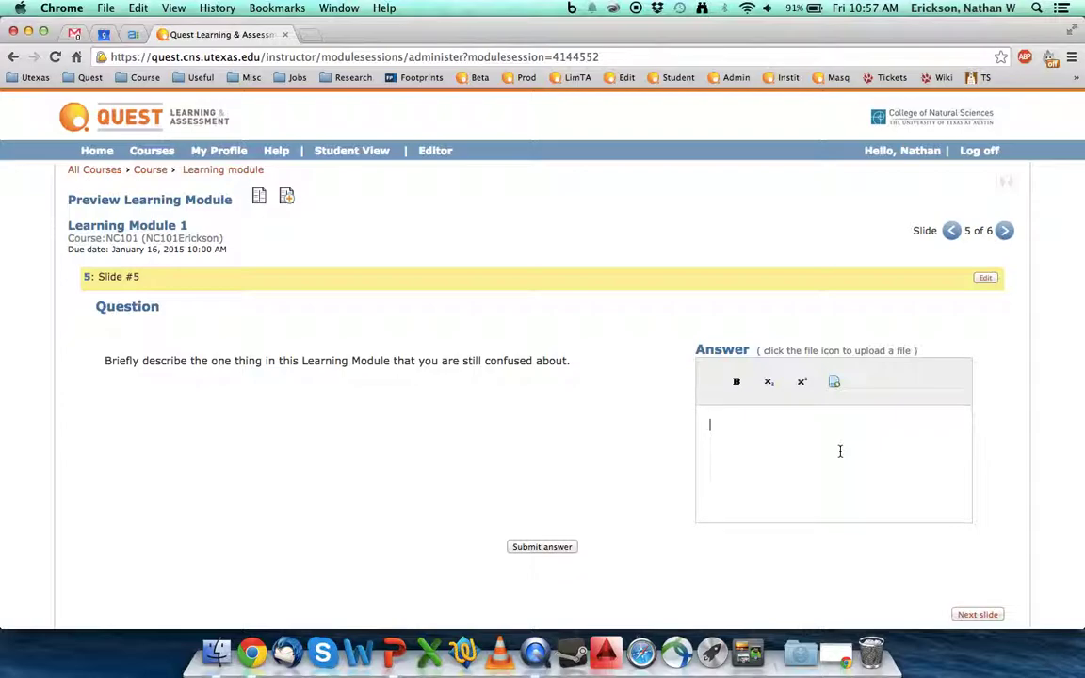
{"action": "type", "text": "110223"}
{"action": "left_click", "coordinate": [554, 548]}
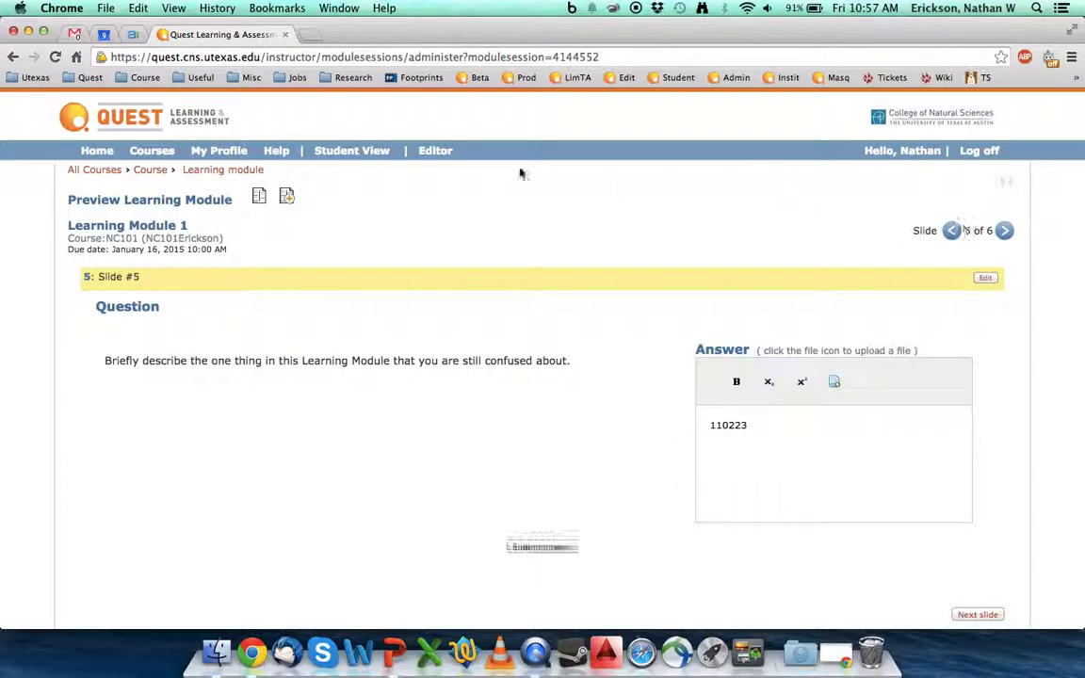
- Publish Learning Module 1 to the class without generating student PDFs, and return to the course's assignment list
{"action": "left_click", "coordinate": [200, 170]}
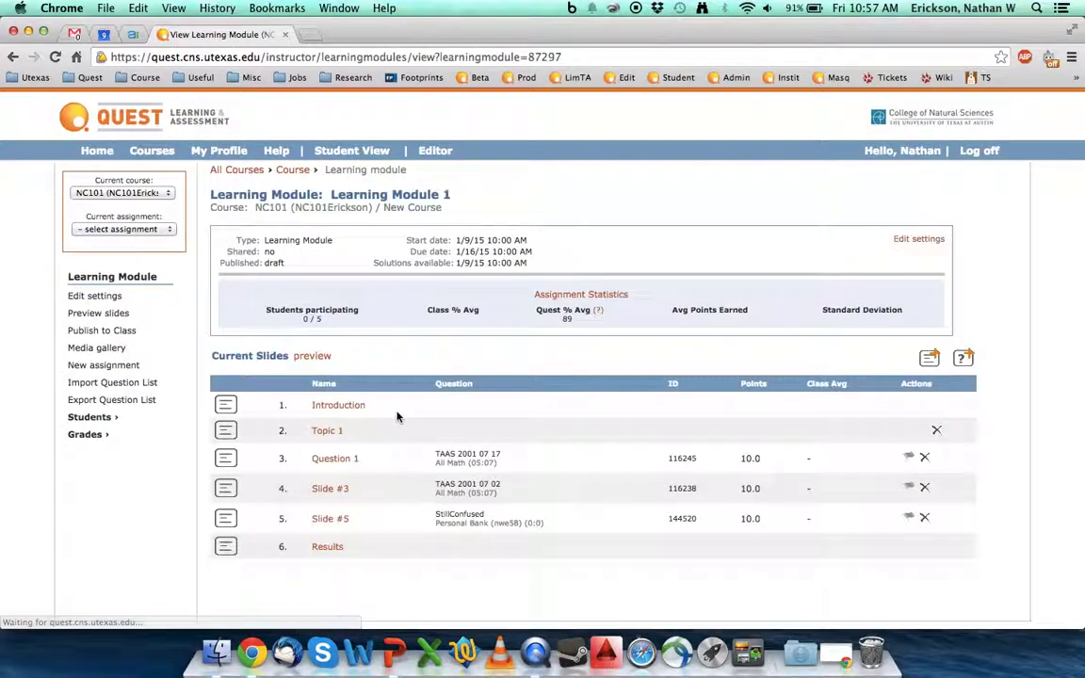
{"action": "left_click", "coordinate": [106, 331]}
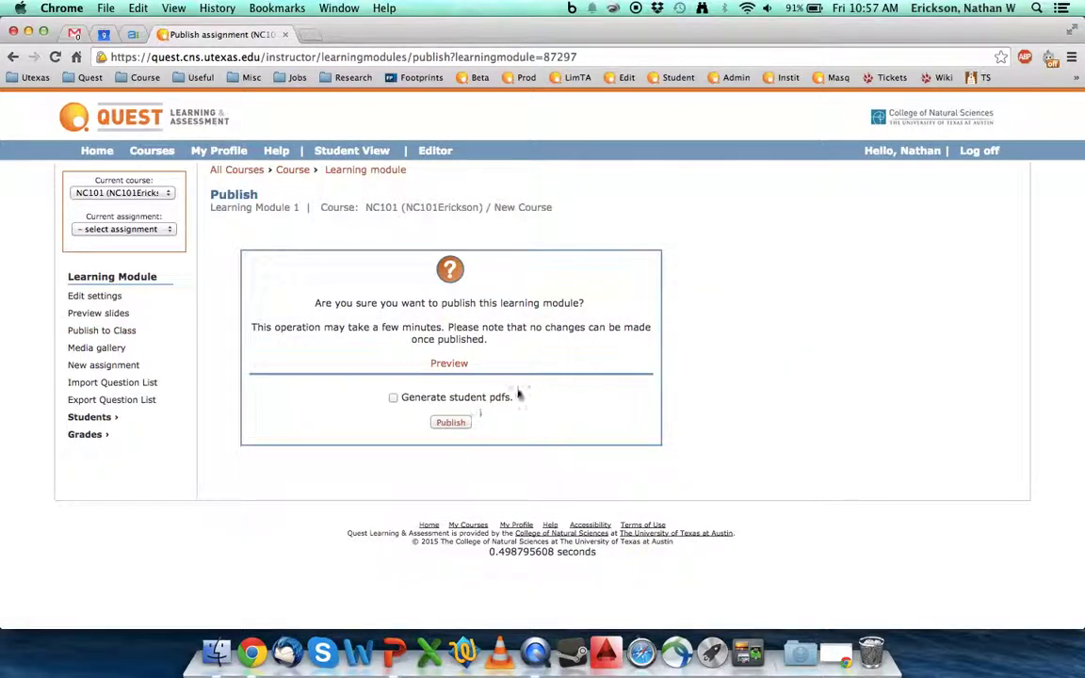
{"action": "left_click", "coordinate": [451, 424]}
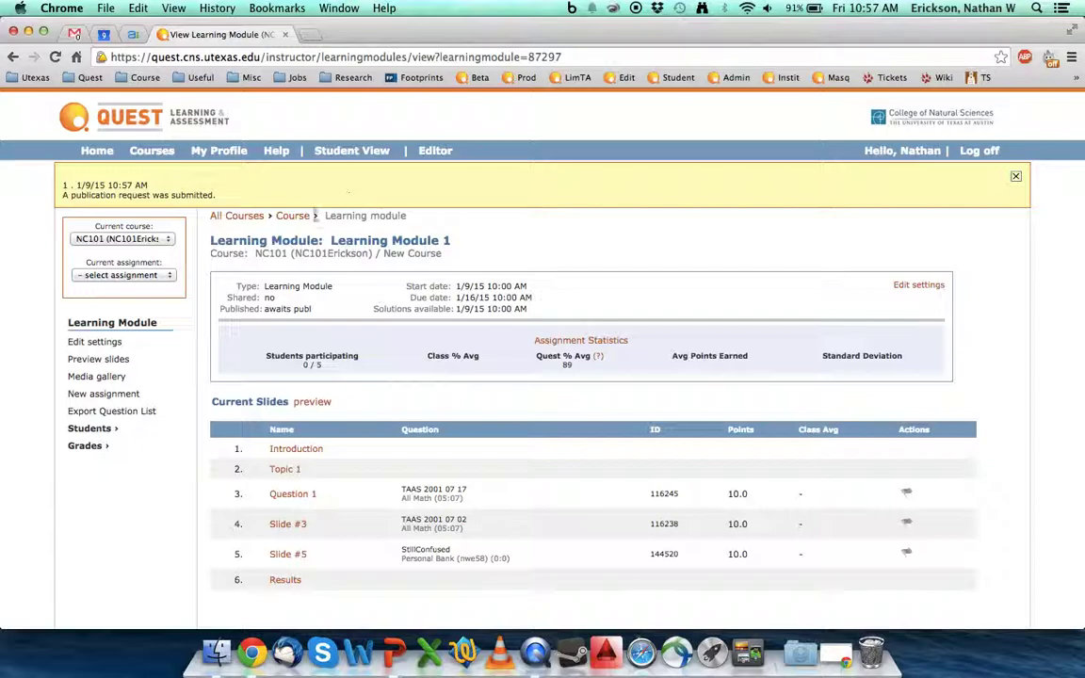
{"action": "left_click", "coordinate": [303, 219]}
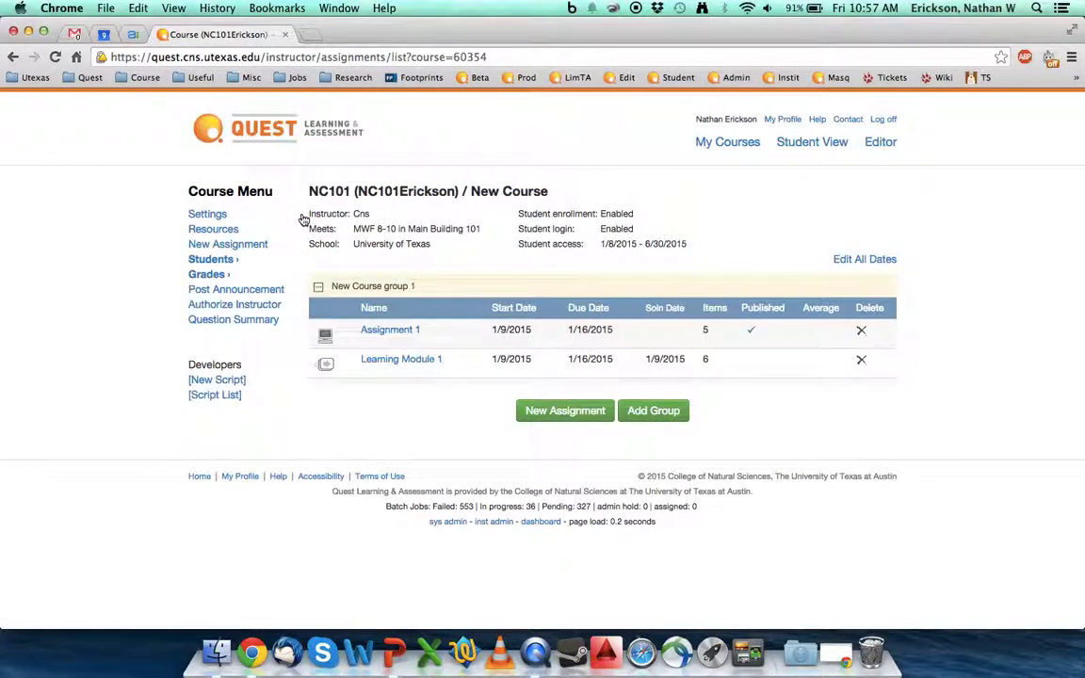